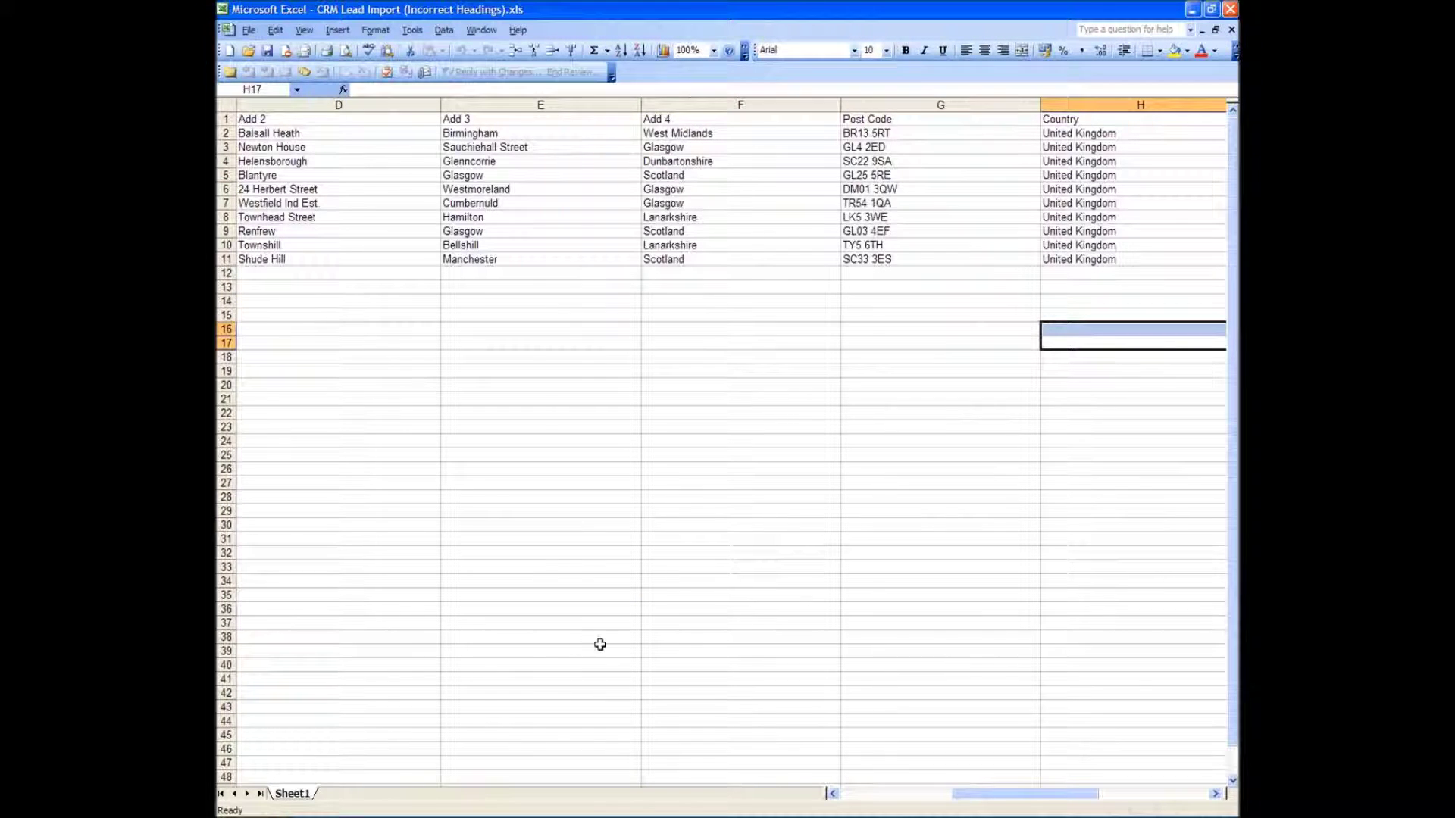
Step: View the first columns of the CRM Lead Import sheet, and bring the Book1 template with the Leads headings to full size
drag(1019, 797, 841, 800)
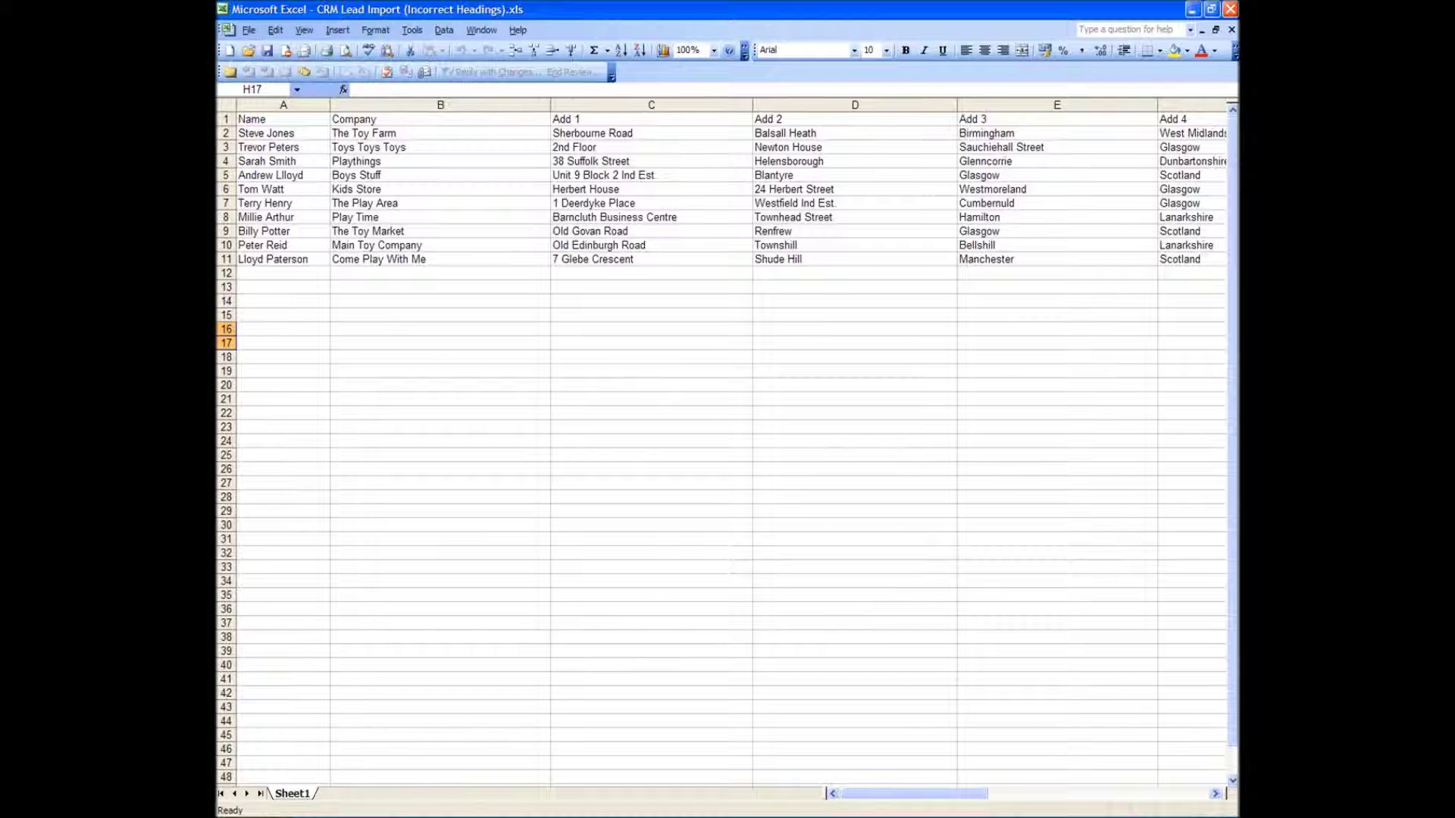
key(alt+Tab)
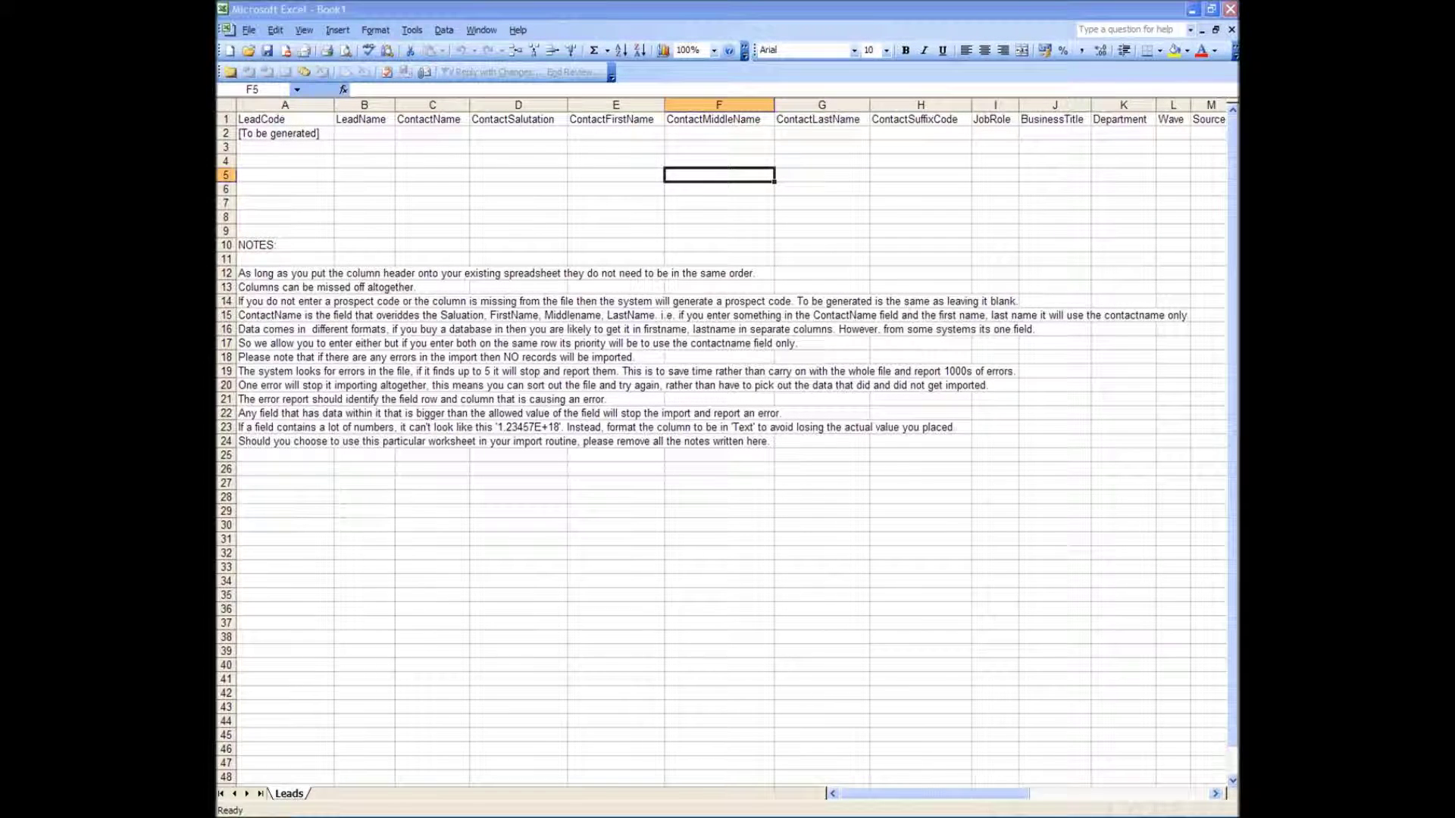
click(1212, 11)
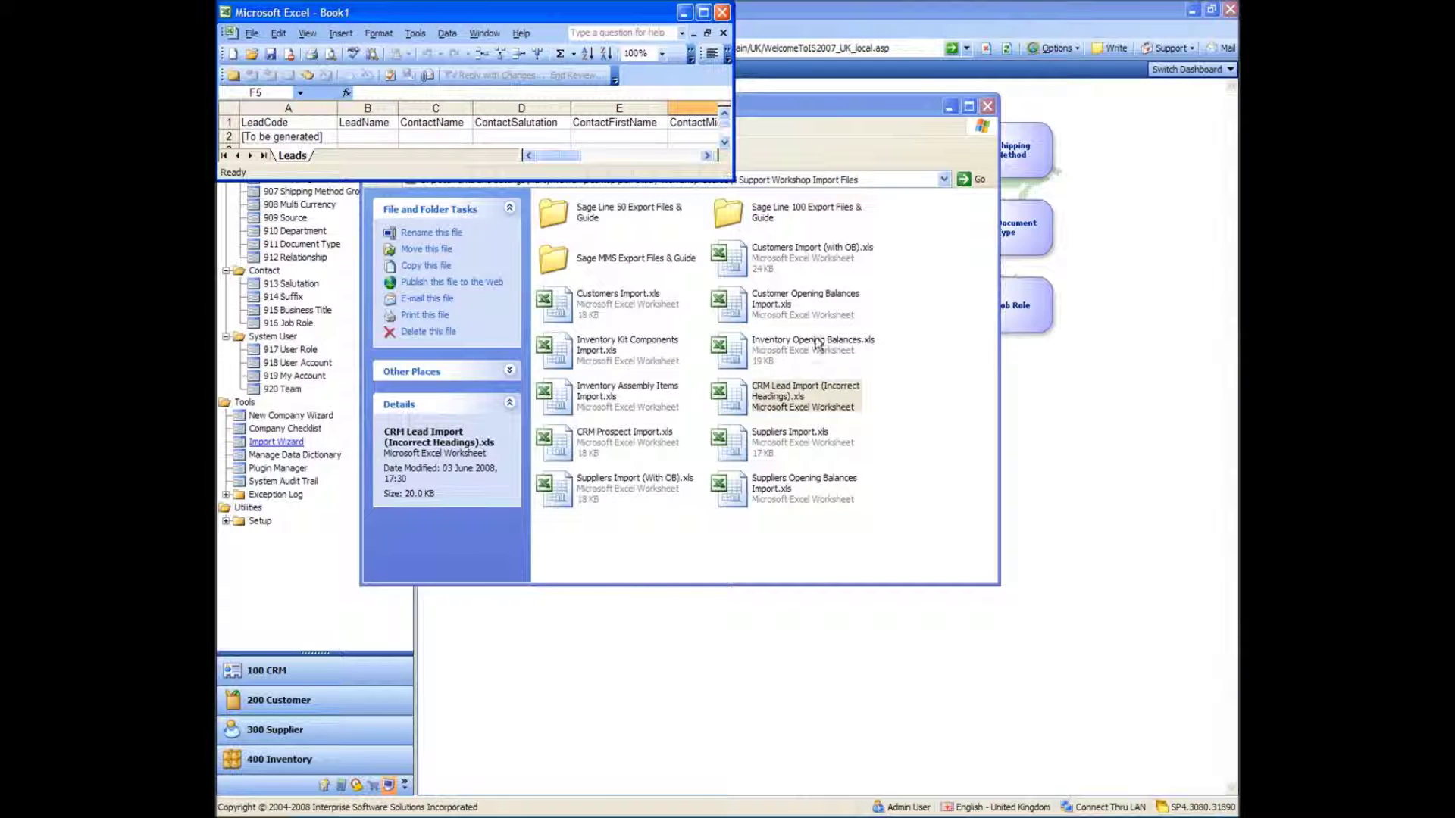
click(704, 11)
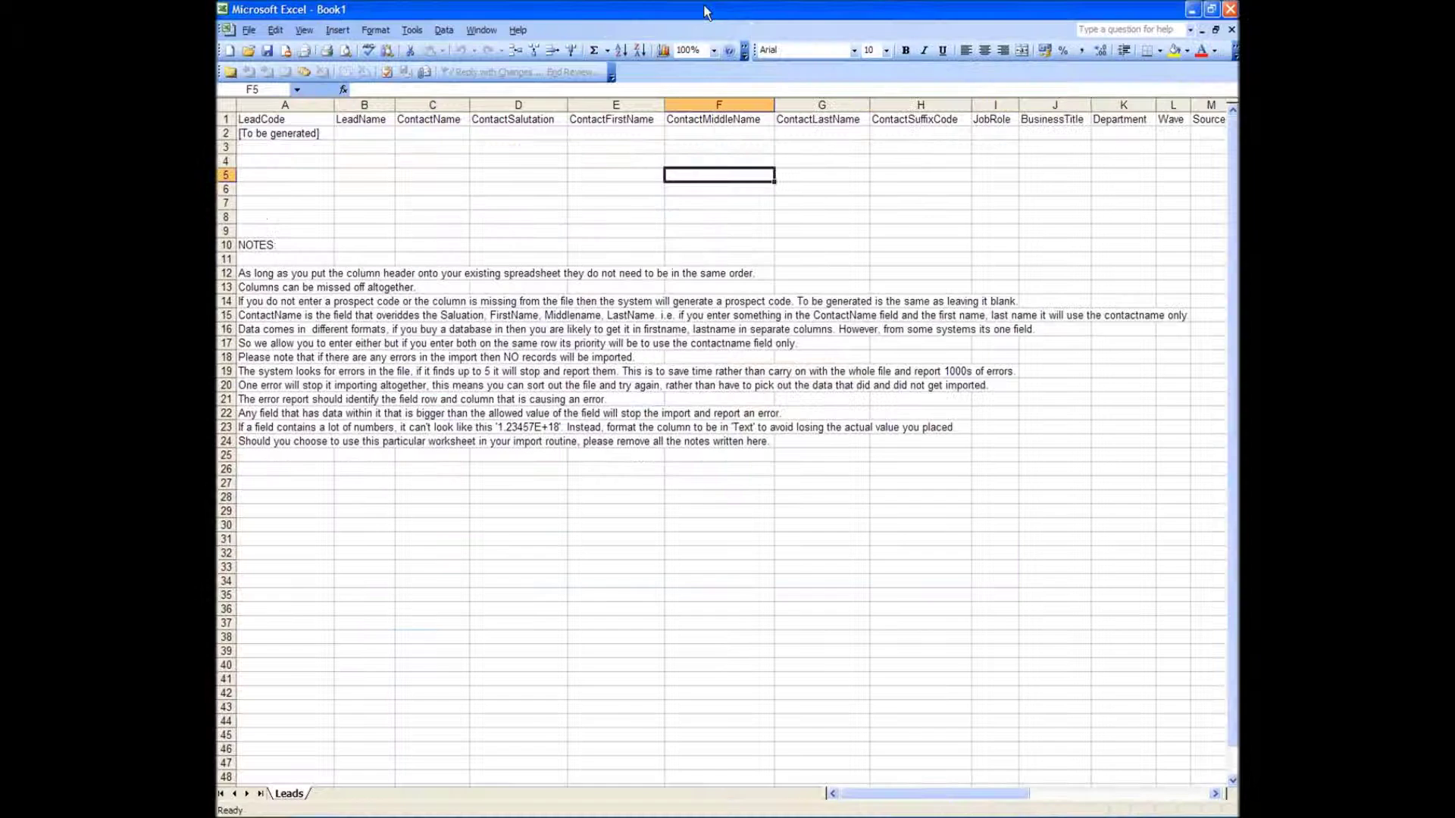
Step: Arrange the two workbook windows so Book1's heading row stays visible above the CRM Lead Import (Incorrect Headings).xls sheet
click(1215, 29)
drag(1011, 122, 1014, 272)
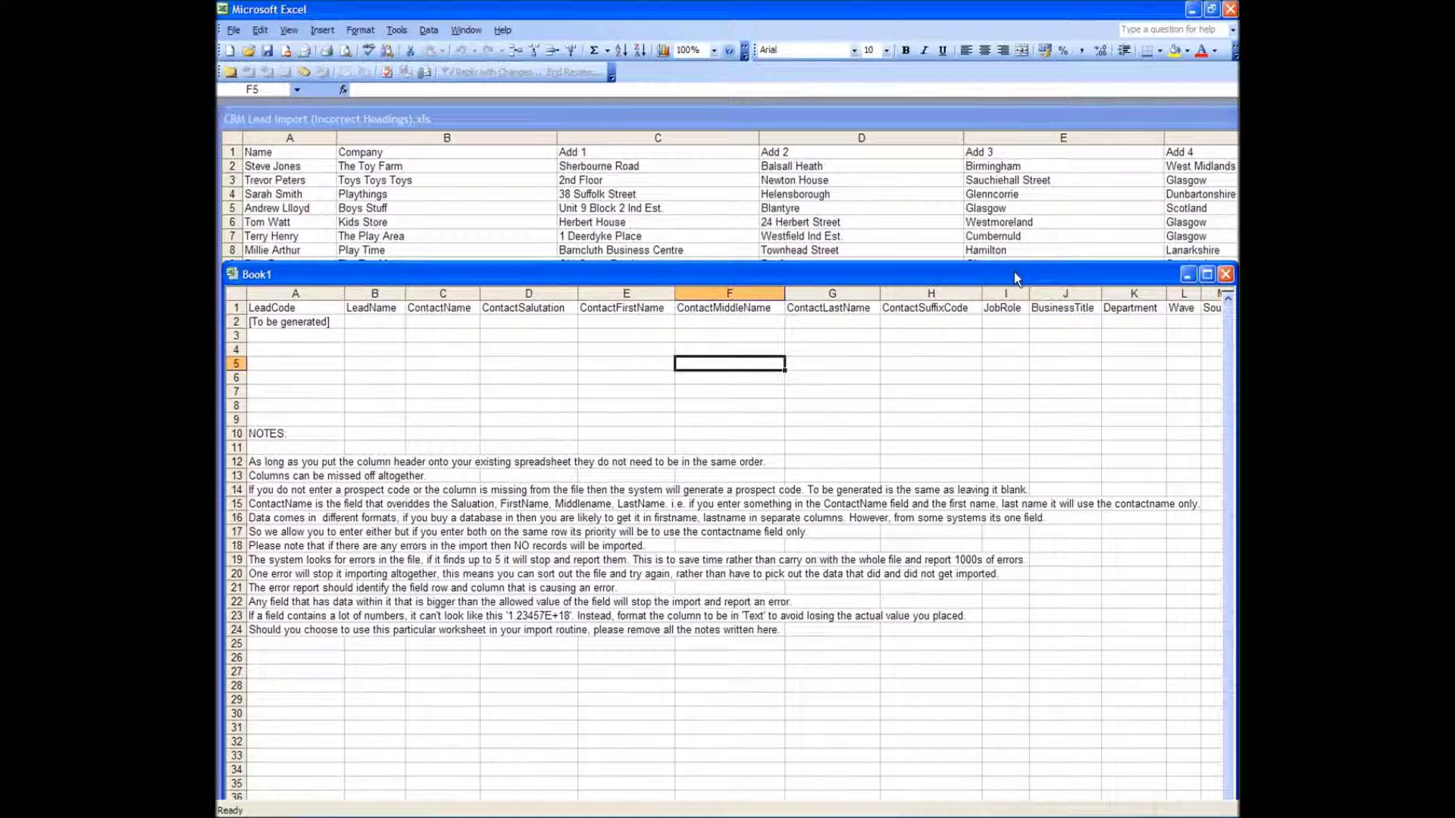
mouse_move(838, 116)
mouse_down()
mouse_move(811, 112)
mouse_move(837, 111)
mouse_move(826, 104)
mouse_up()
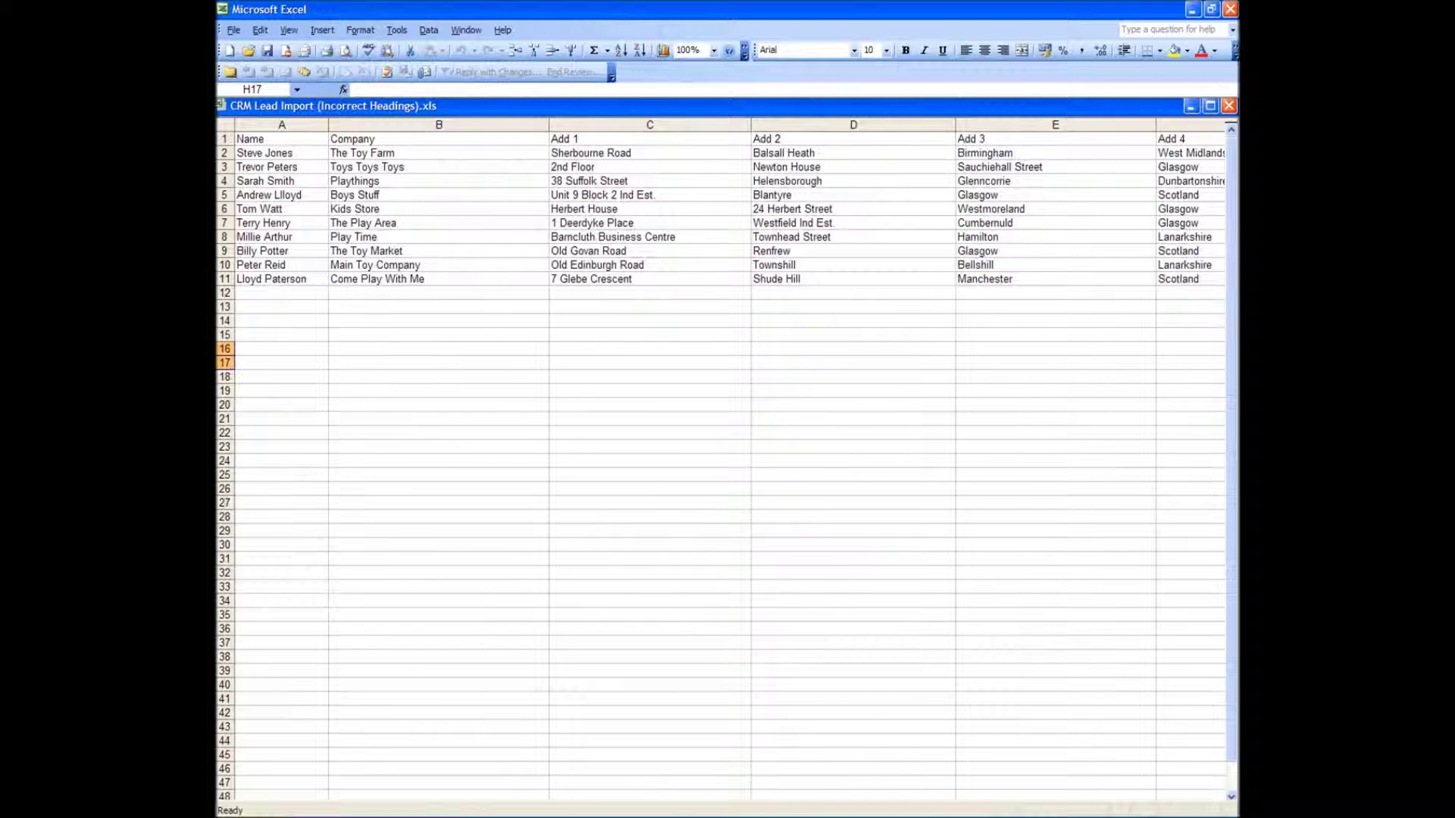
key(ctrl+F6)
drag(741, 262, 731, 106)
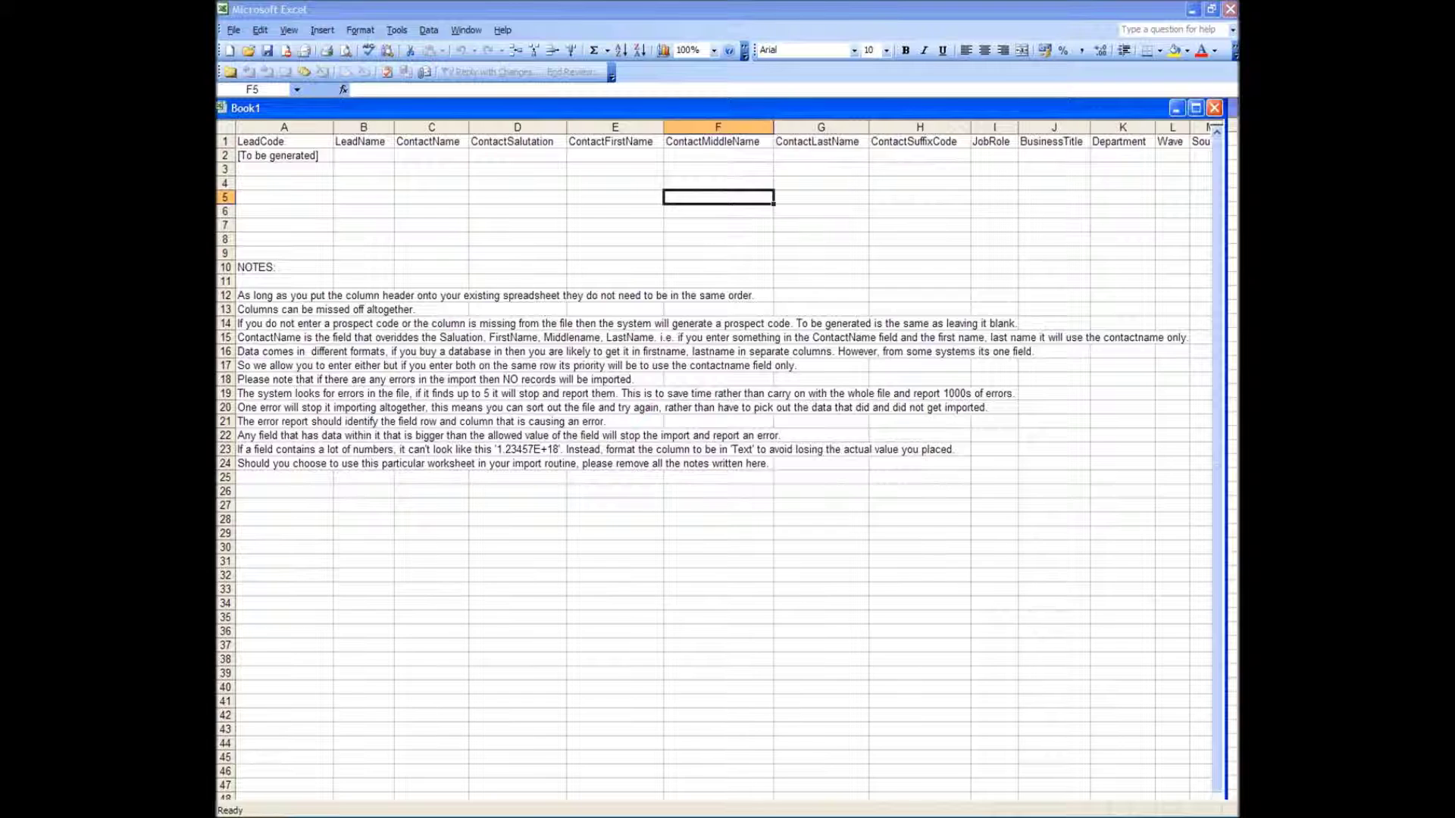
key(ctrl+F6)
drag(712, 112, 716, 187)
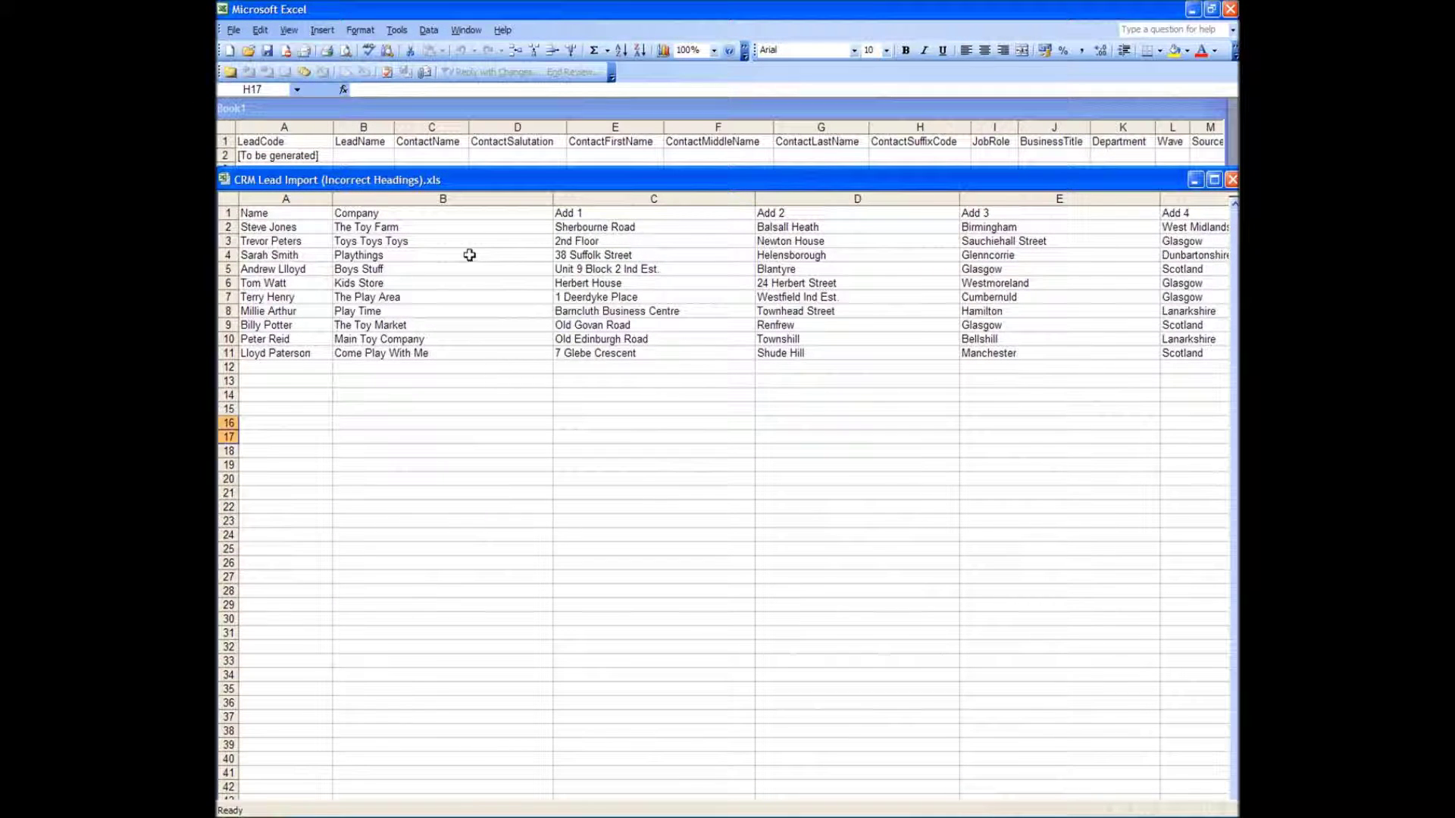
Step: Examine the entries under the Name heading of the lead sheet to see what kind of data they hold
click(283, 211)
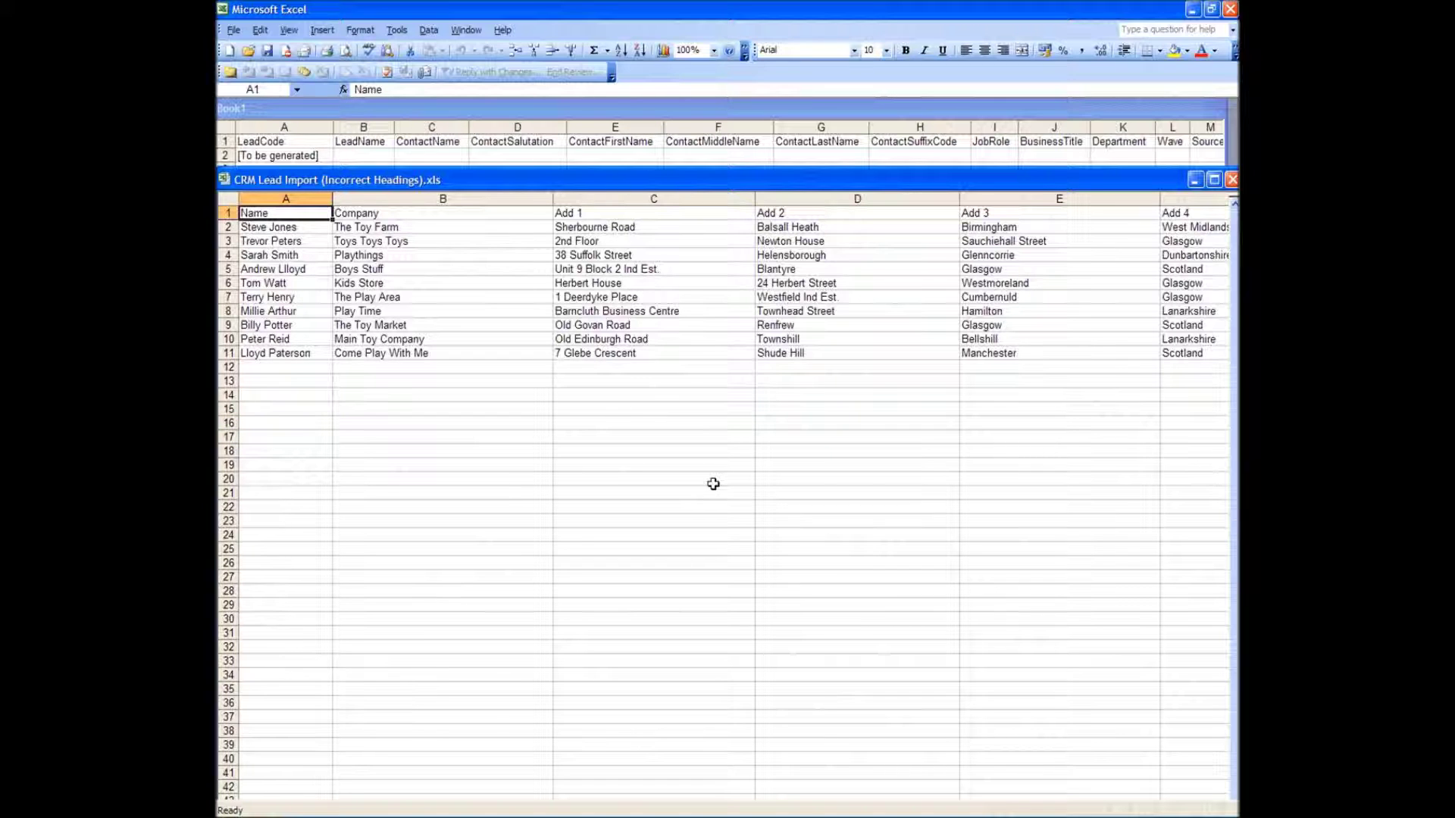
click(267, 227)
click(269, 240)
click(271, 255)
click(280, 283)
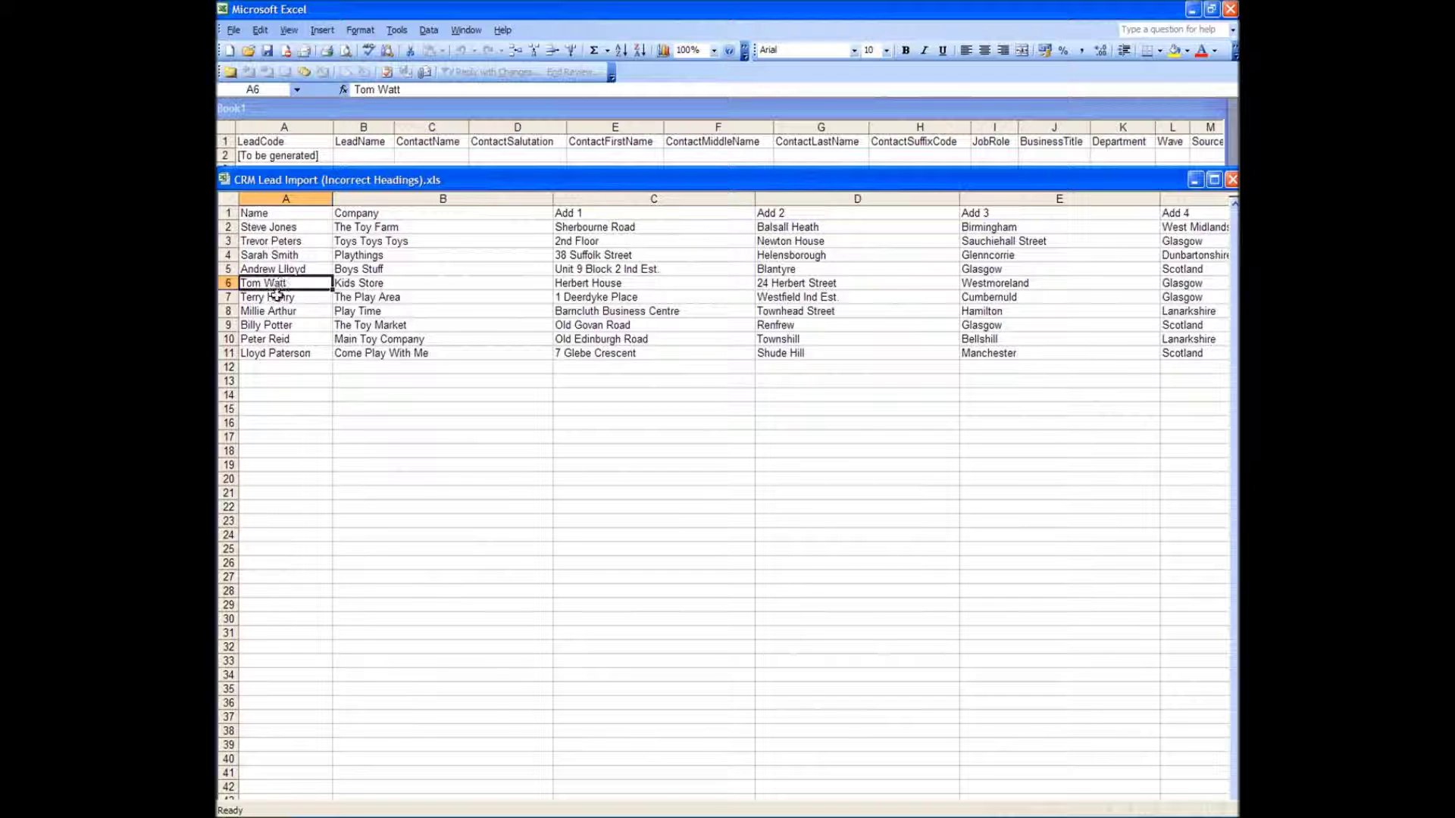
click(276, 297)
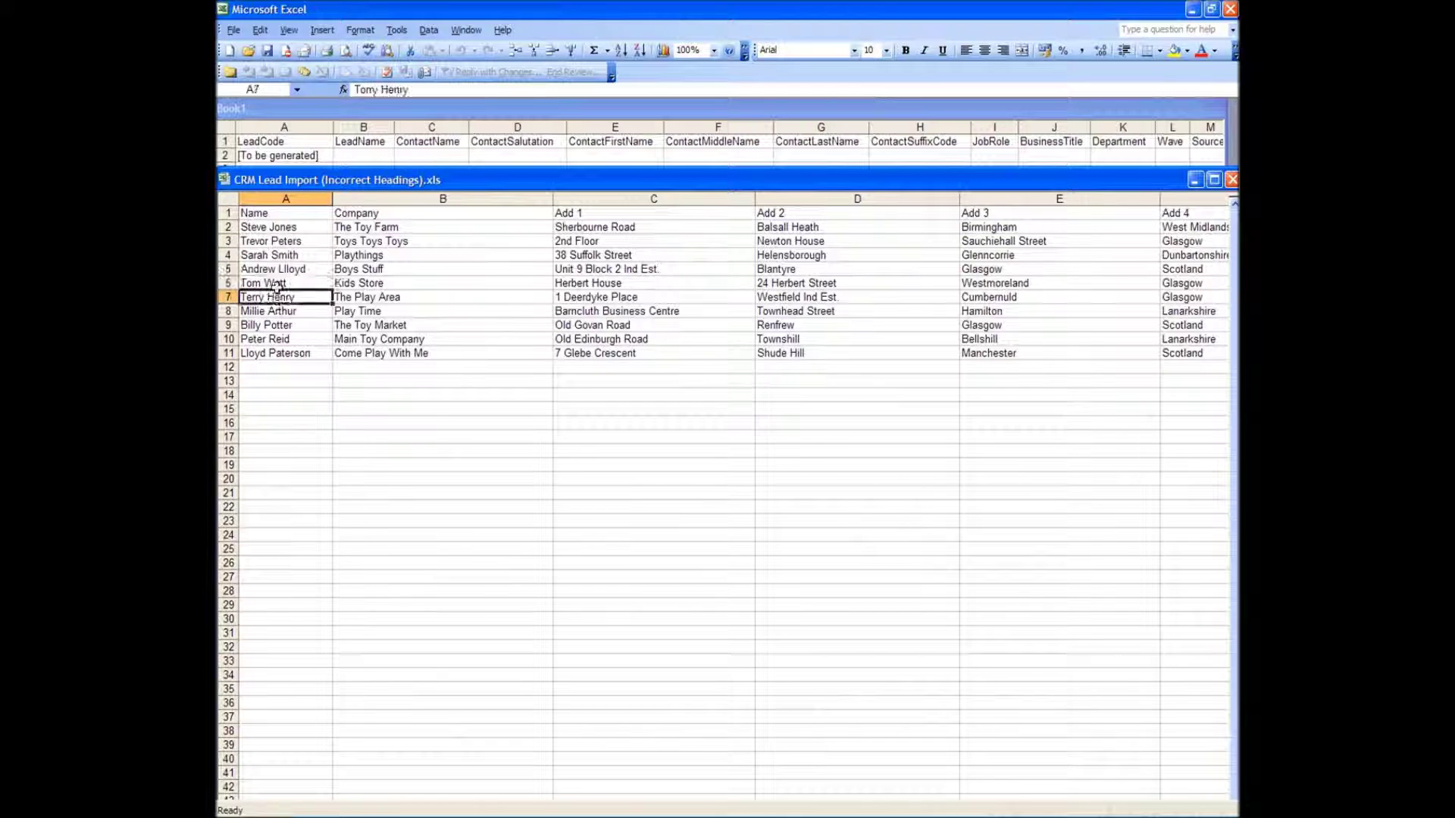
click(284, 215)
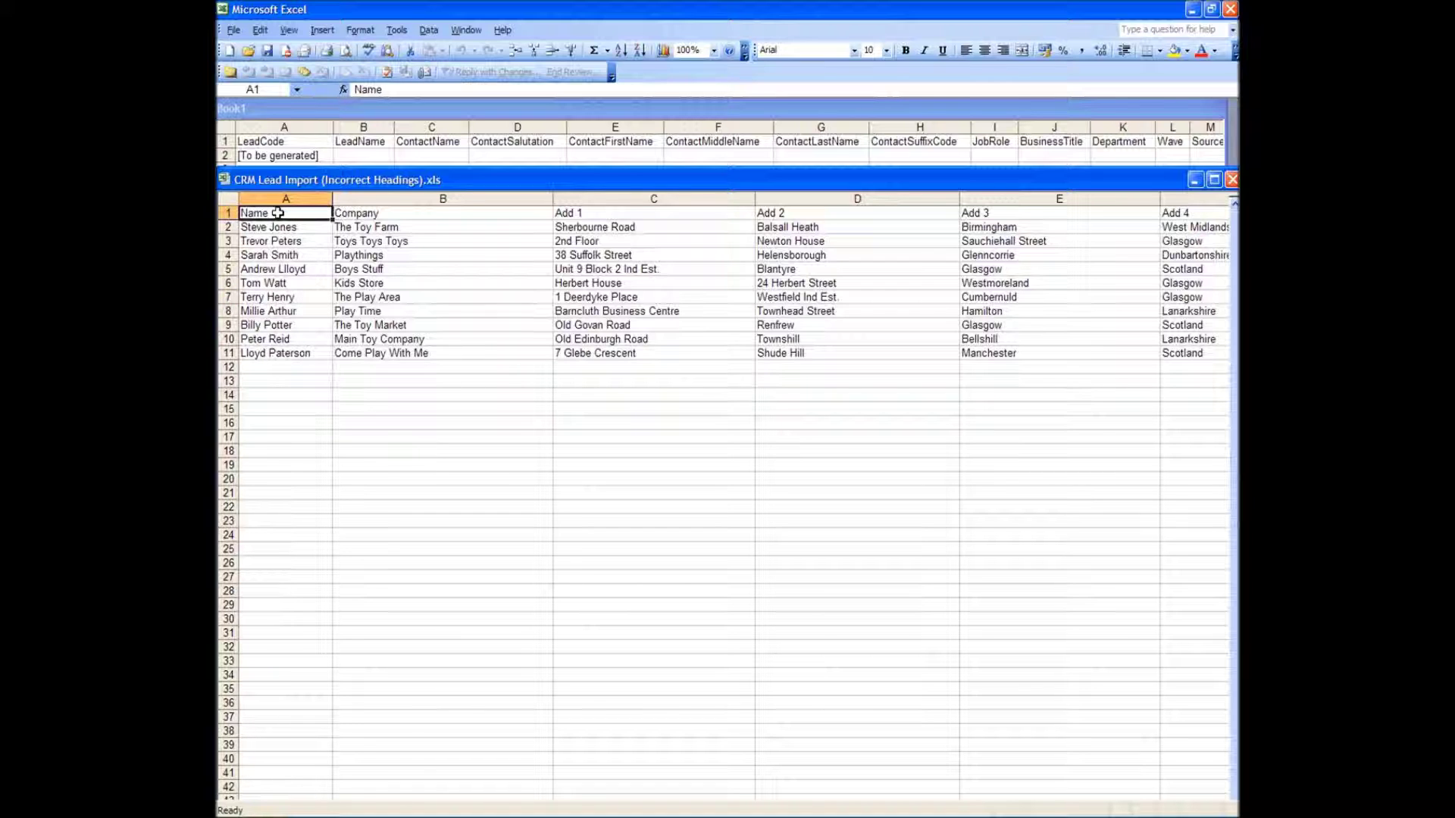
Step: Change the Name heading in cell A1 of the lead sheet to ContactName
double_click(277, 213)
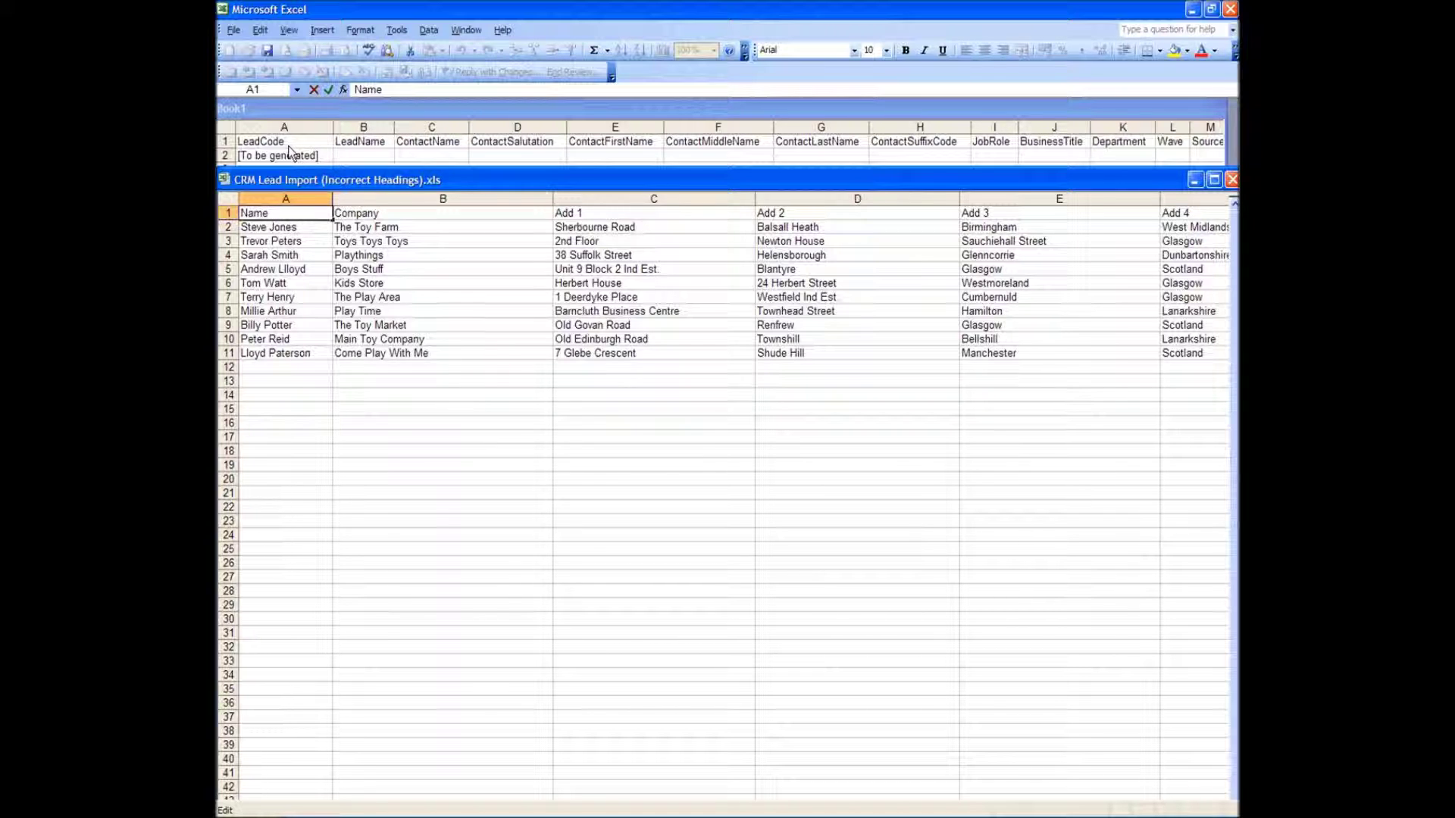
double_click(278, 215)
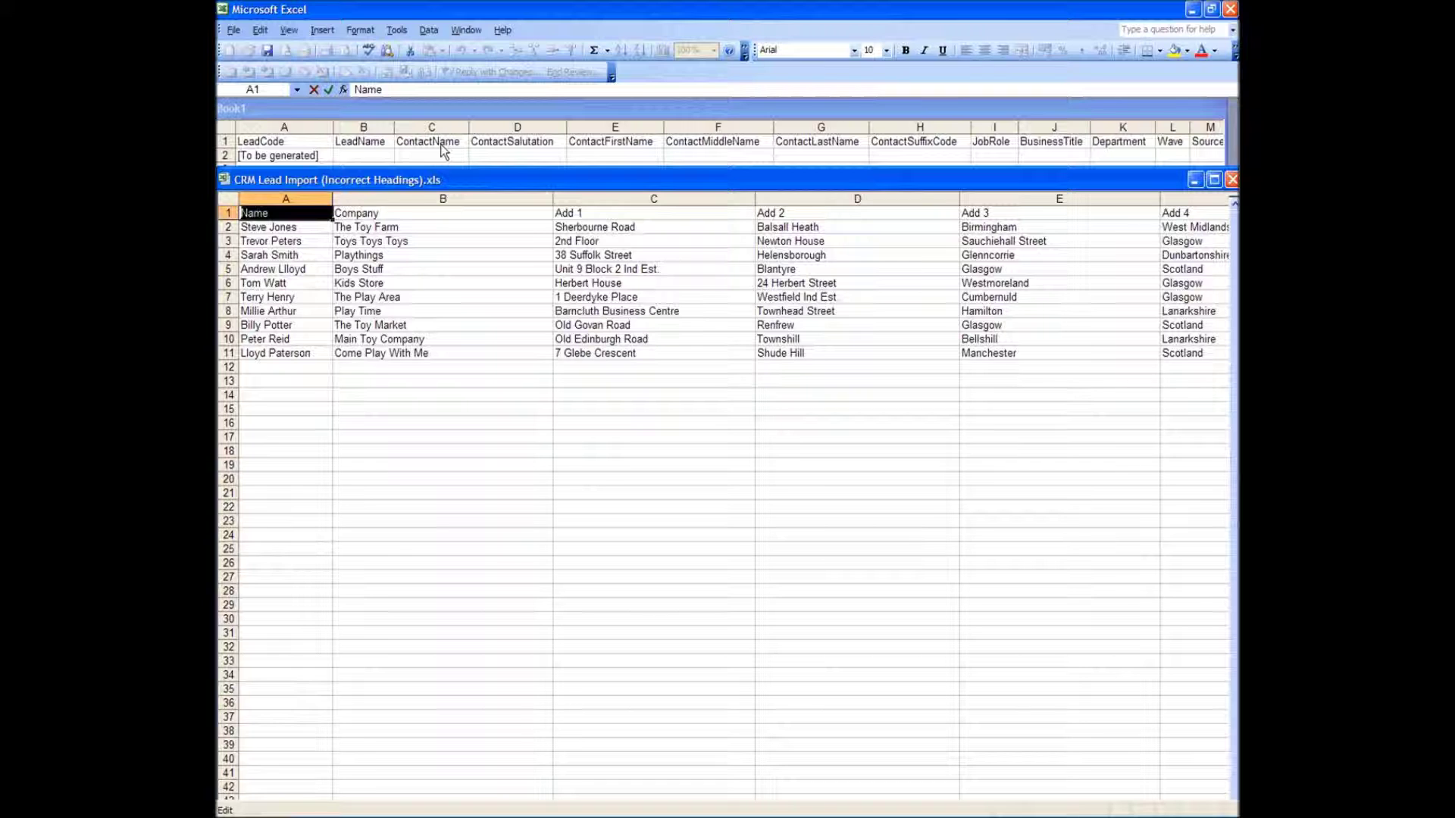
text(C)
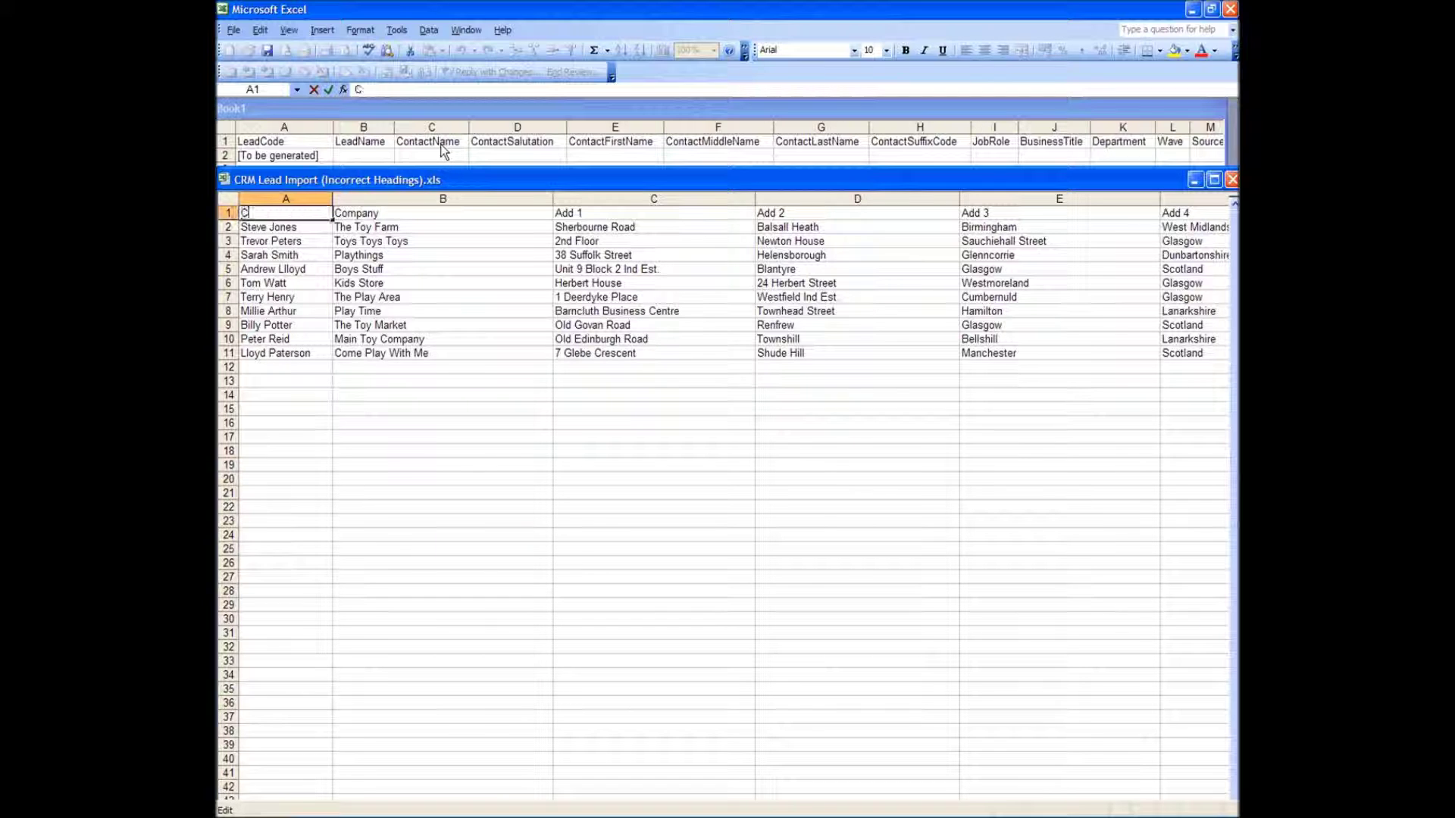
text(ontactName)
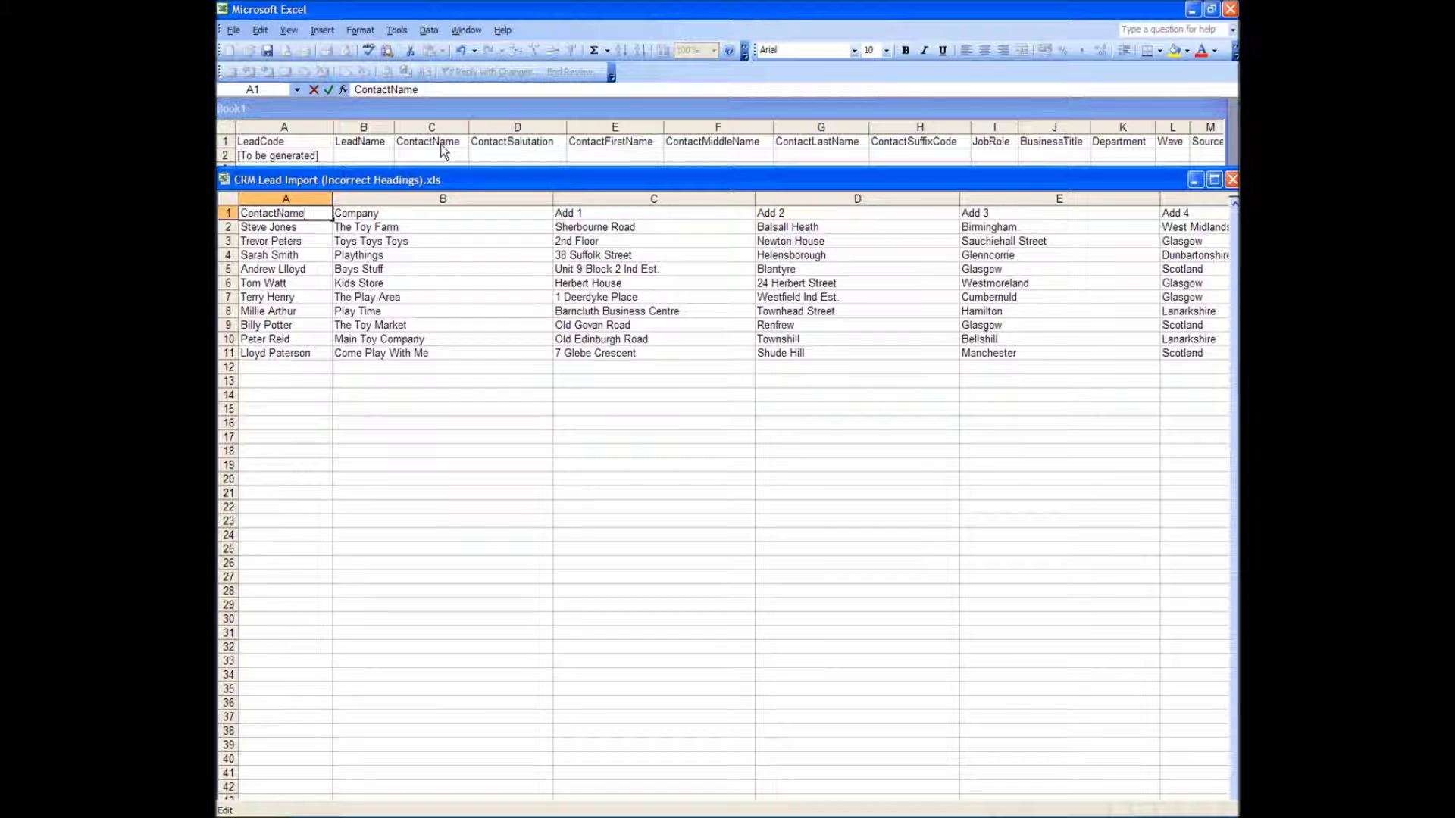
key(Tab)
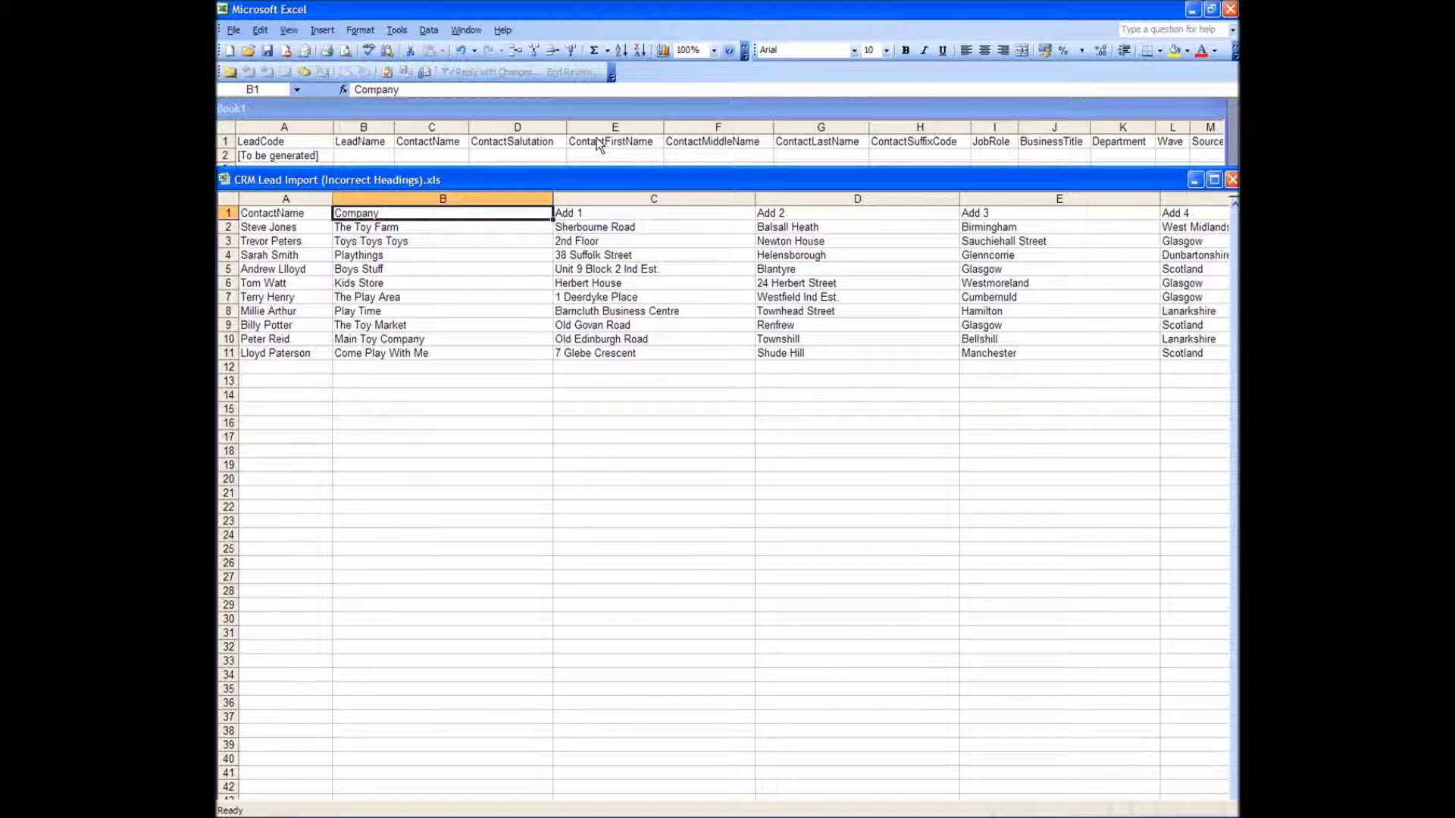
Step: Replace the Company heading in cell B1 with LeadName
double_click(397, 213)
drag(397, 213, 304, 196)
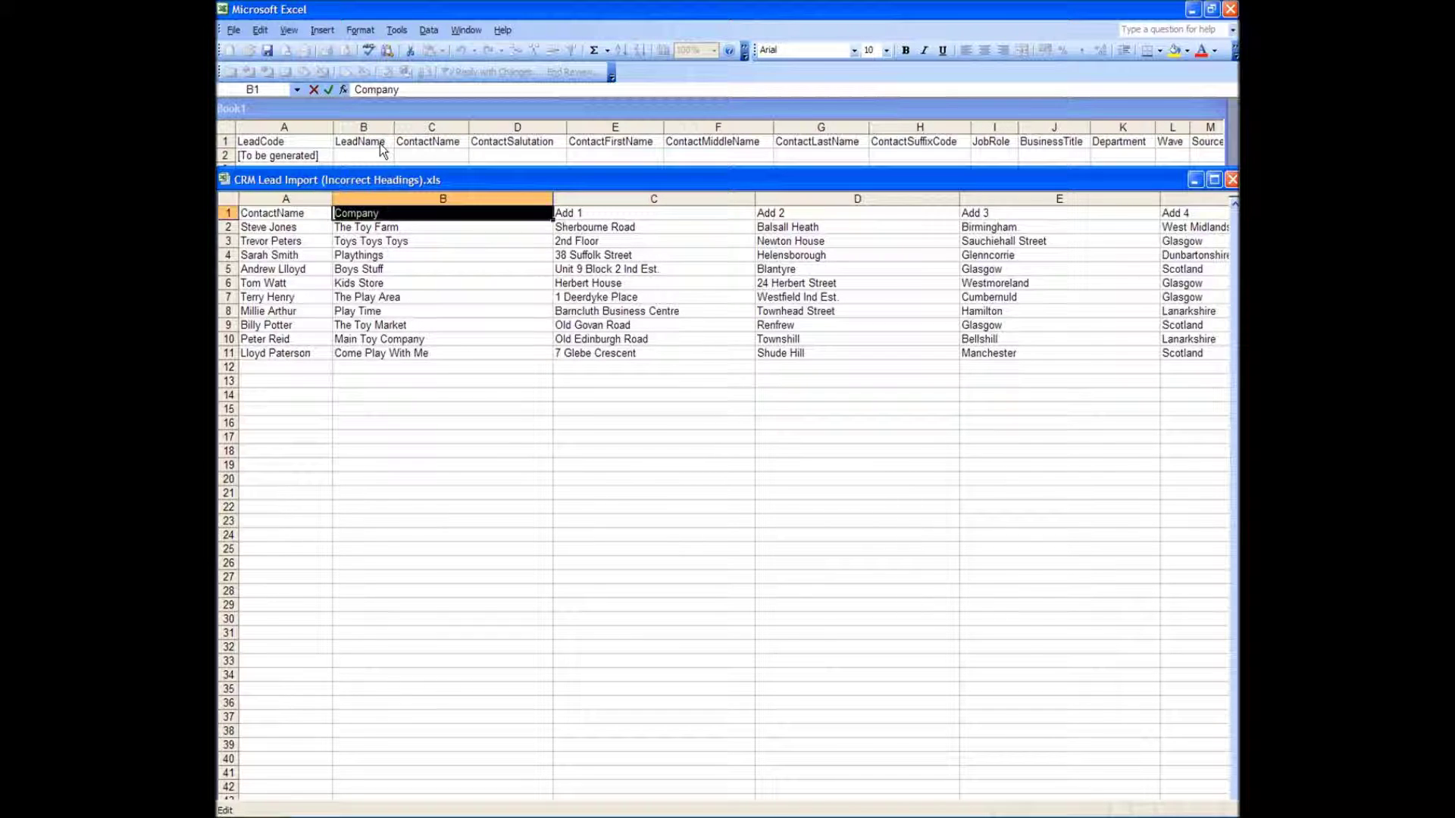
text(LeadName)
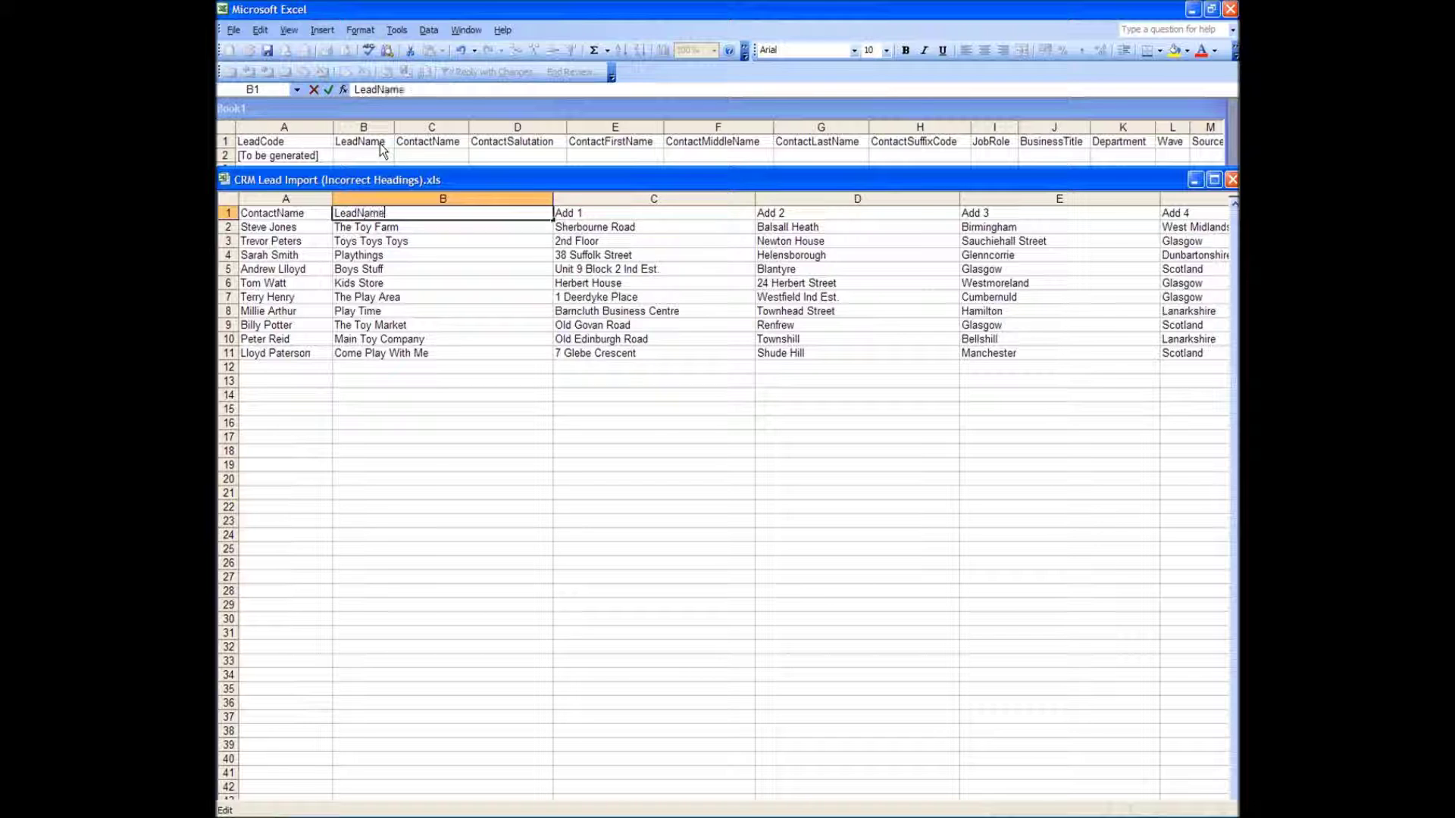
key(Tab)
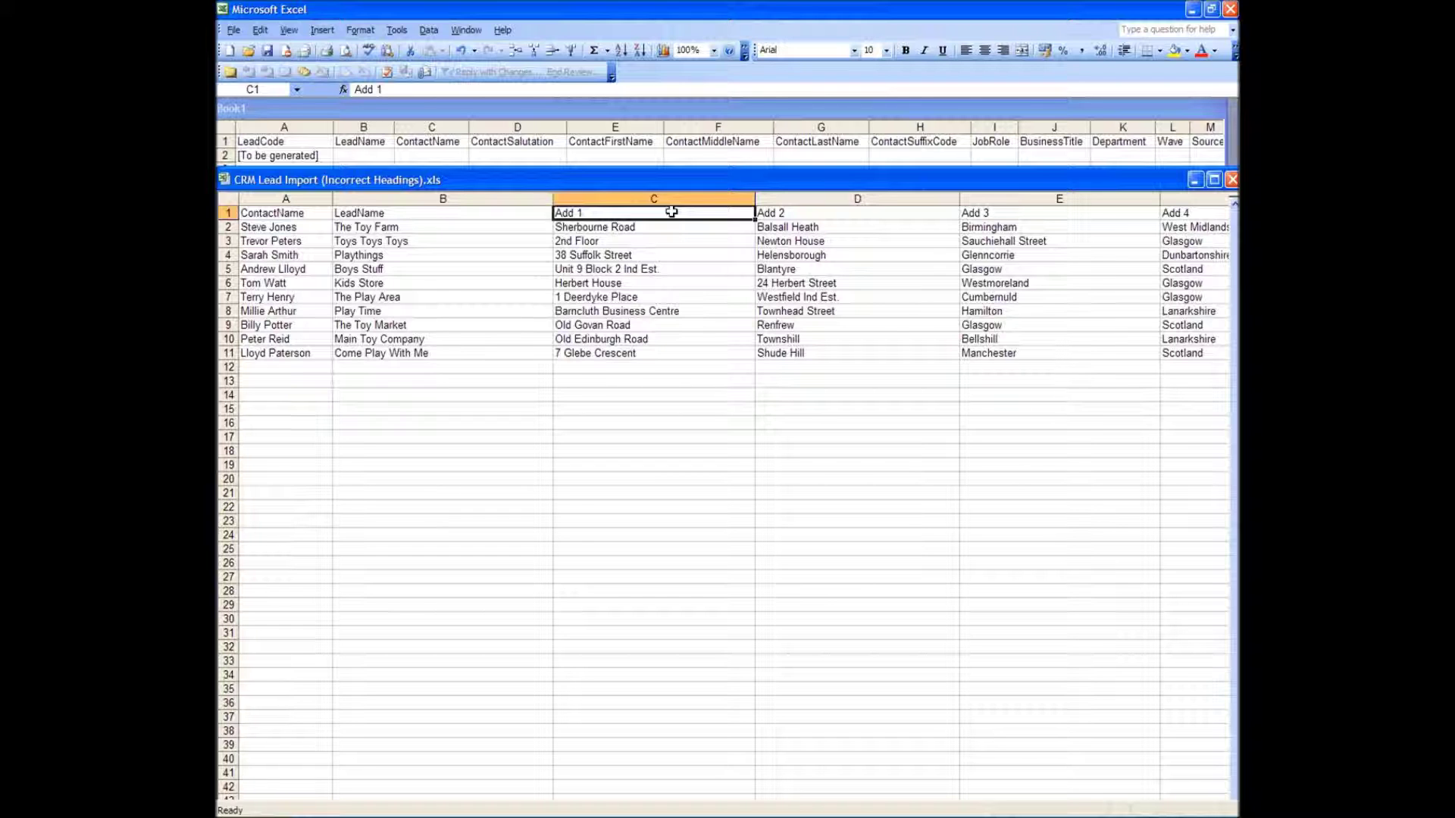
Step: Bring Book1's address headings, from Address1 through Country, into view above the lead sheet and return to the lead sheet
click(802, 141)
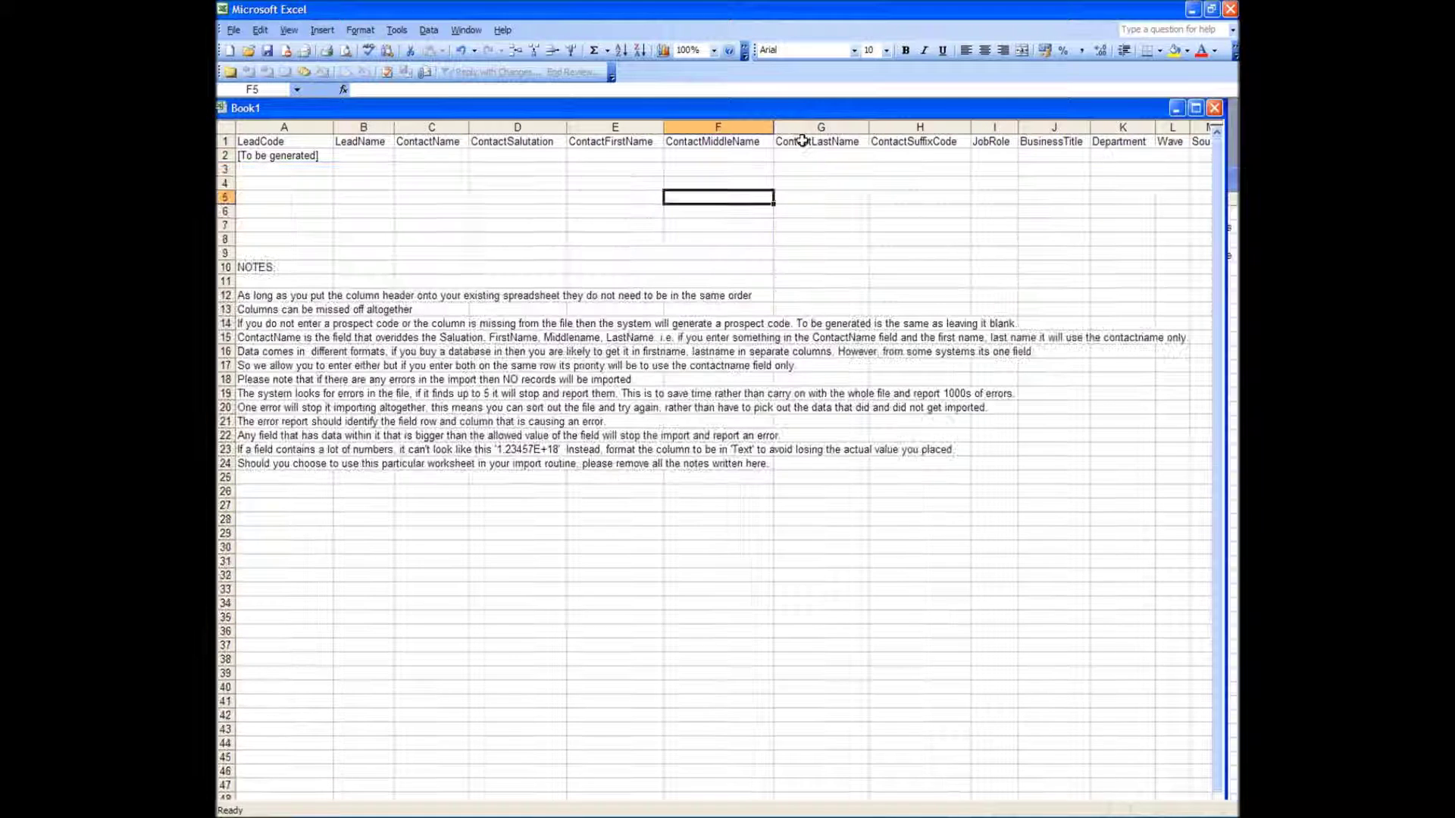
key(Up)
key(Up)
key(Up)
key(Right)
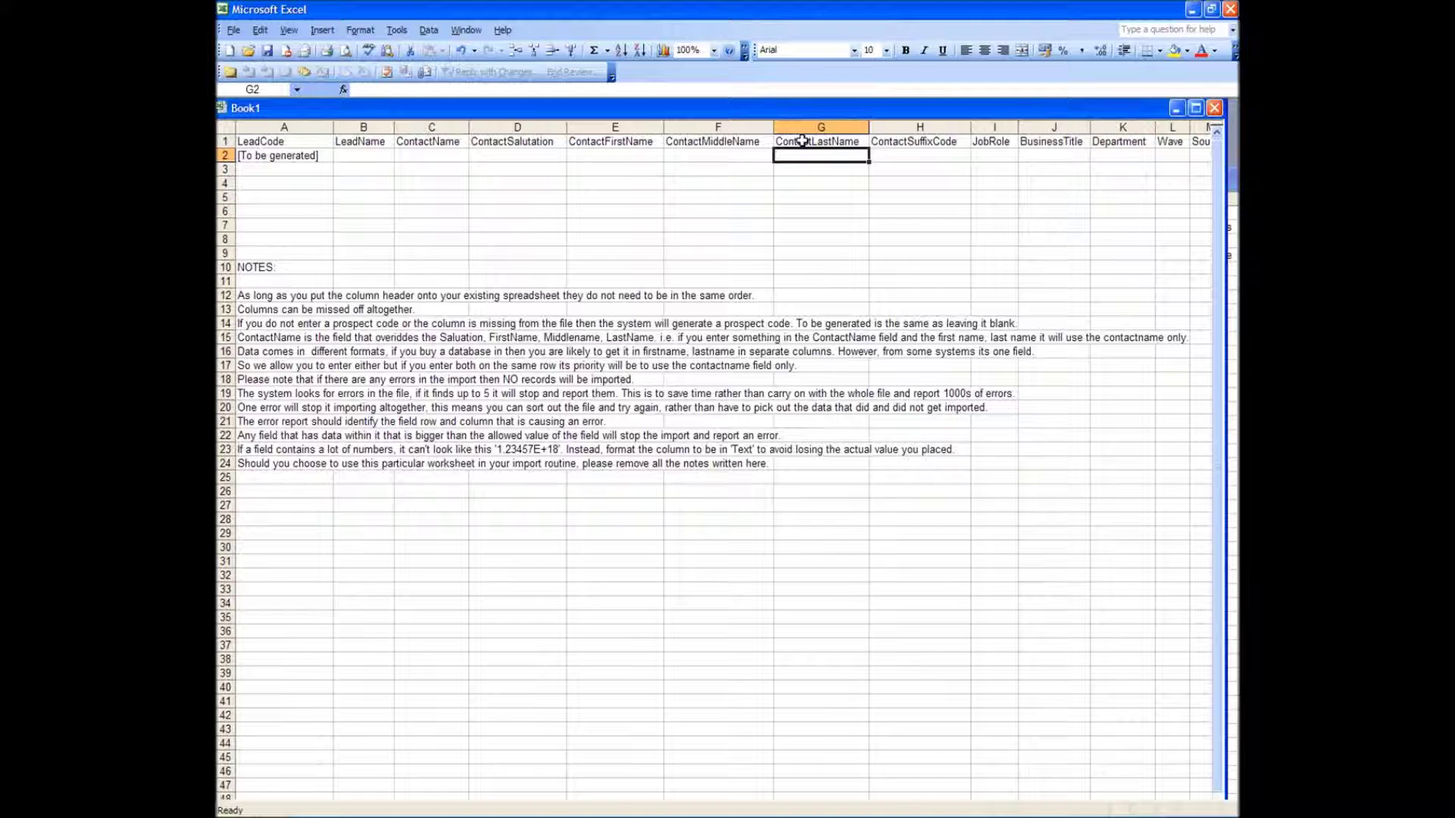
key(Right)
key(Right)
key(Right)
key(Right)
key(Right)
key(Right)
key(Right)
key(Right)
key(Right)
key(Right)
key(Right)
key(Right)
key(Right)
key(Right)
key(Right)
key(Right)
key(Right)
key(Right)
key(Right)
key(Right)
key(Right)
key(Right)
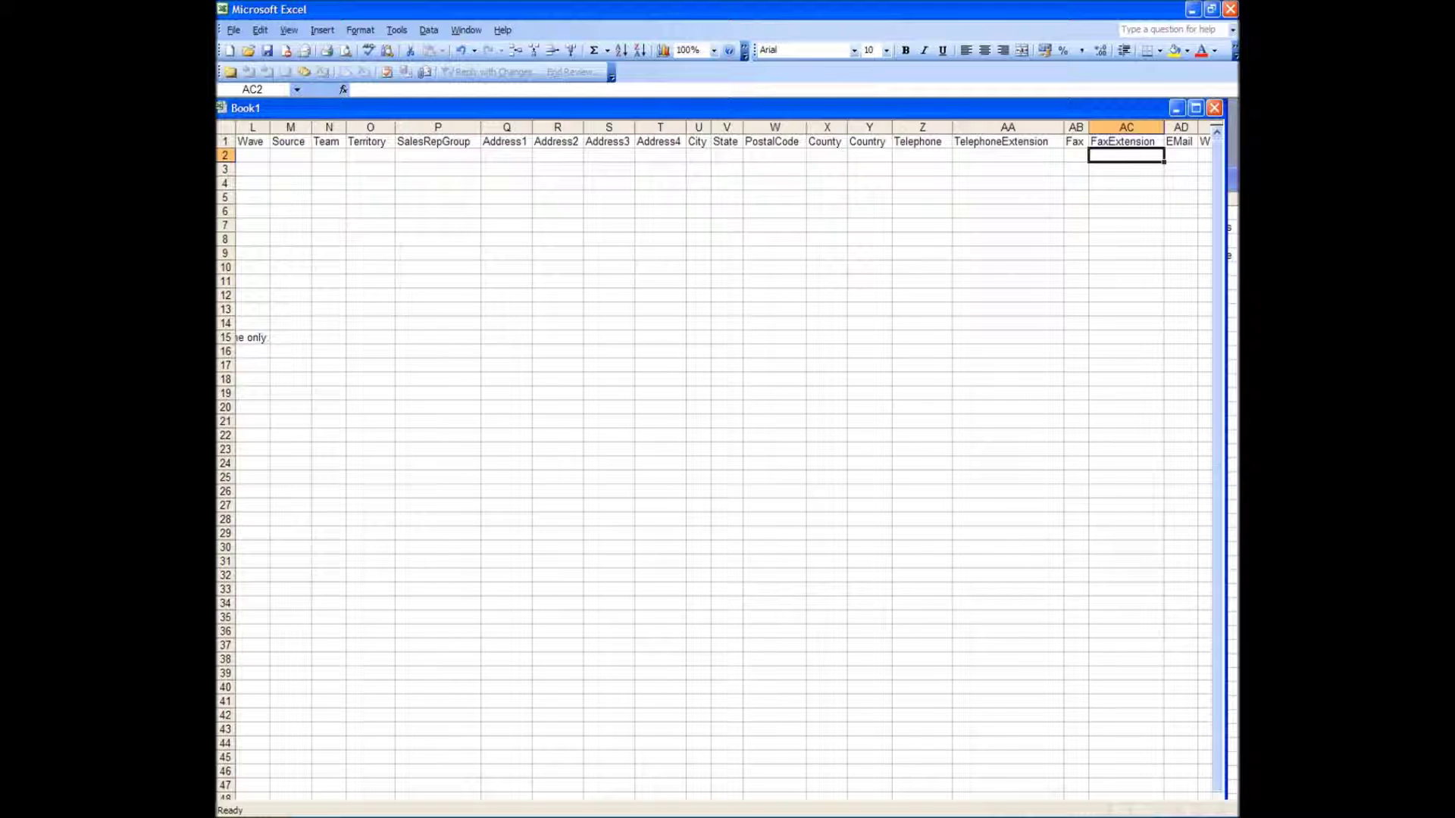
key(alt+Tab)
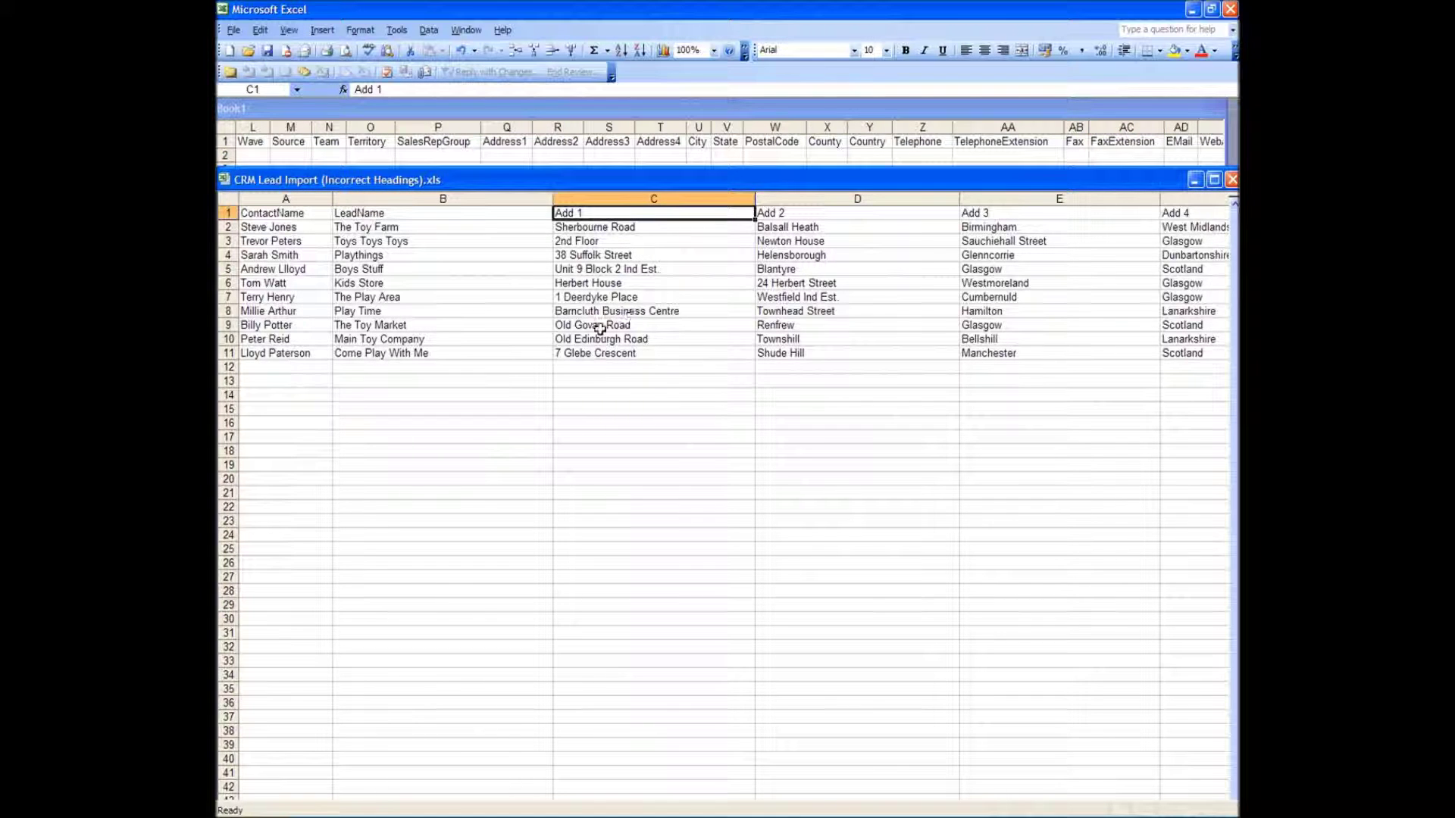
Step: Change the Add 1 heading in cell C1 of the lead sheet to Address1
click(291, 366)
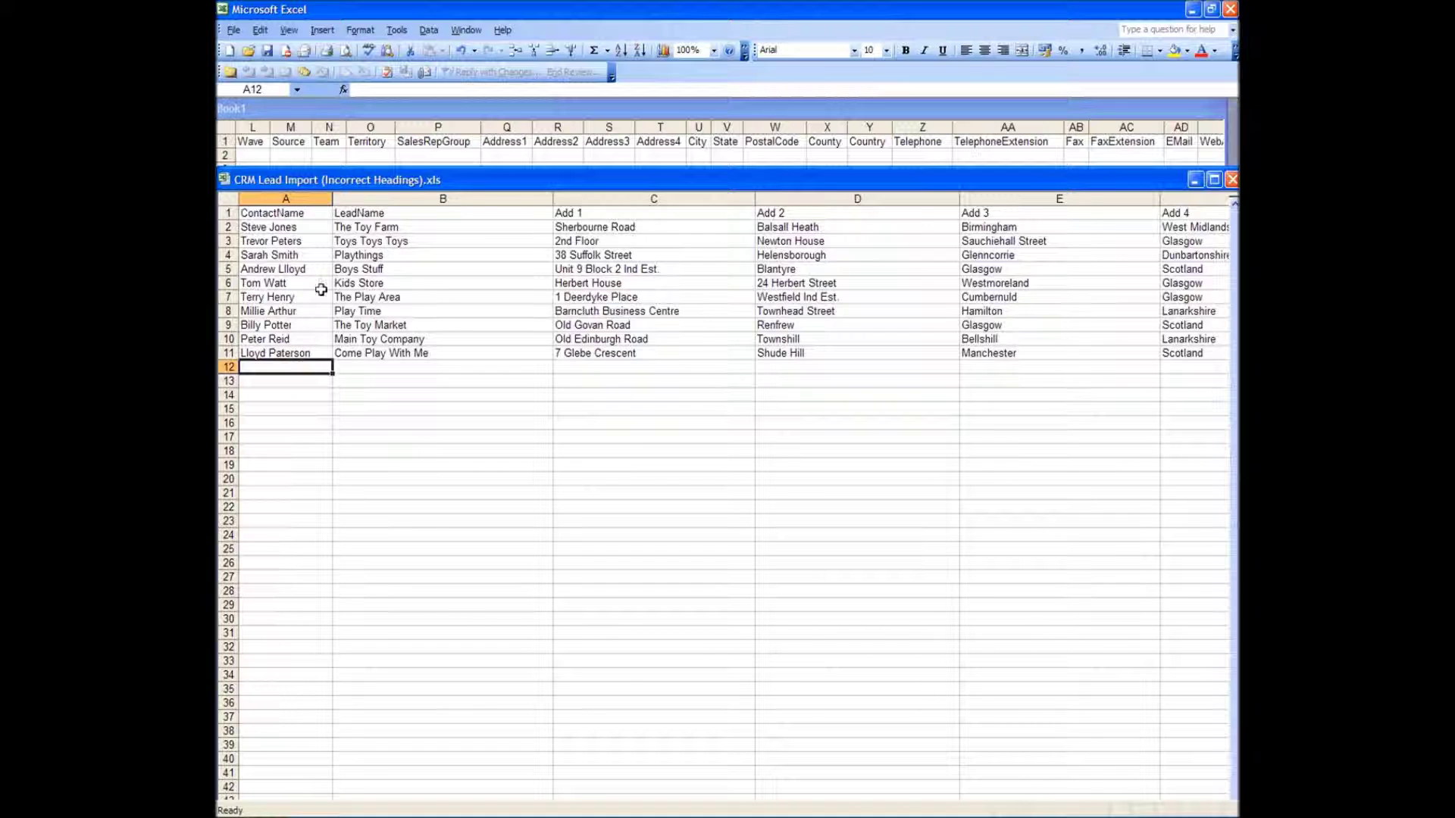
click(612, 216)
double_click(612, 215)
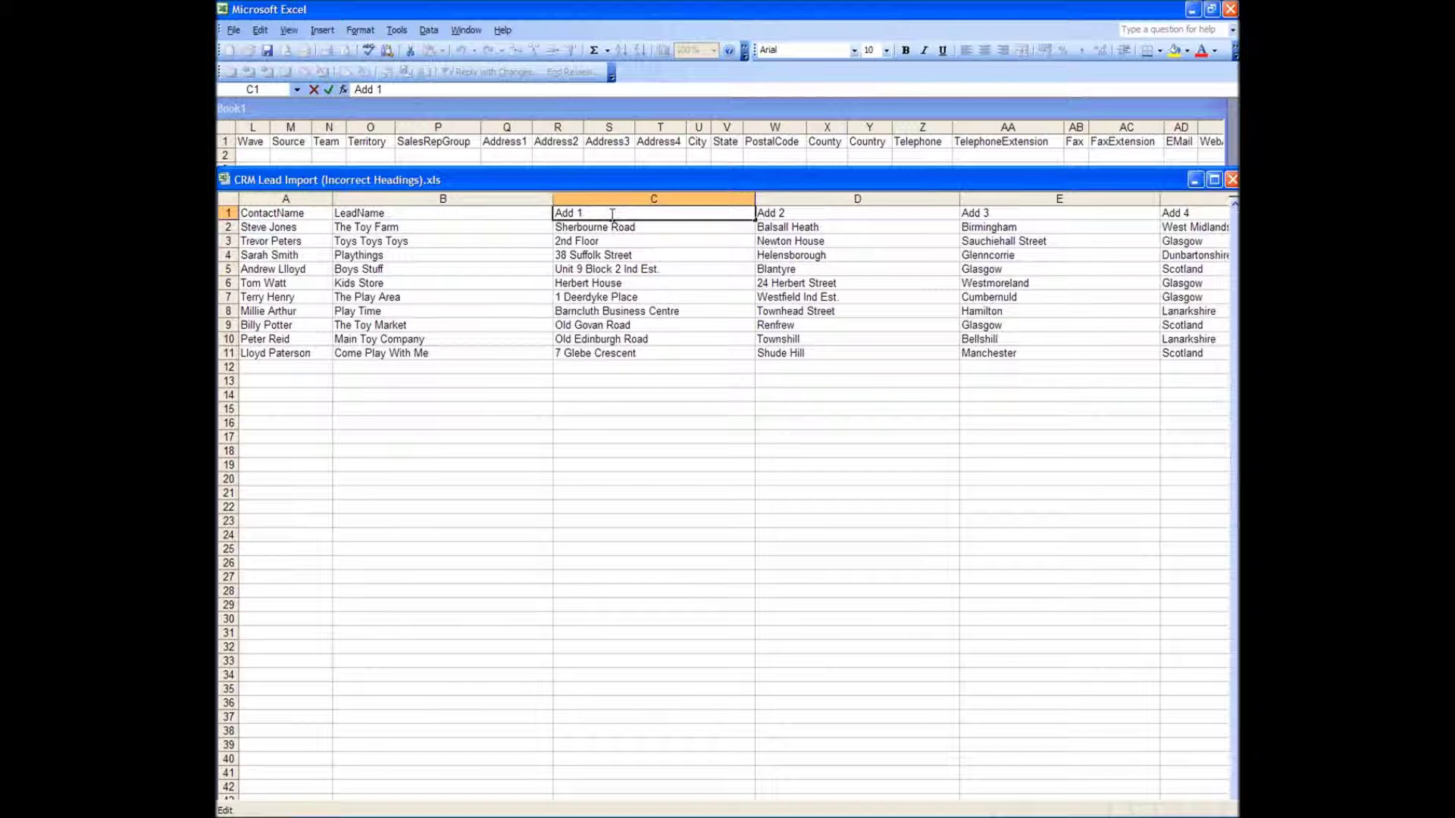
key(BackSpace)
key(BackSpace)
text(res)
key(Tab)
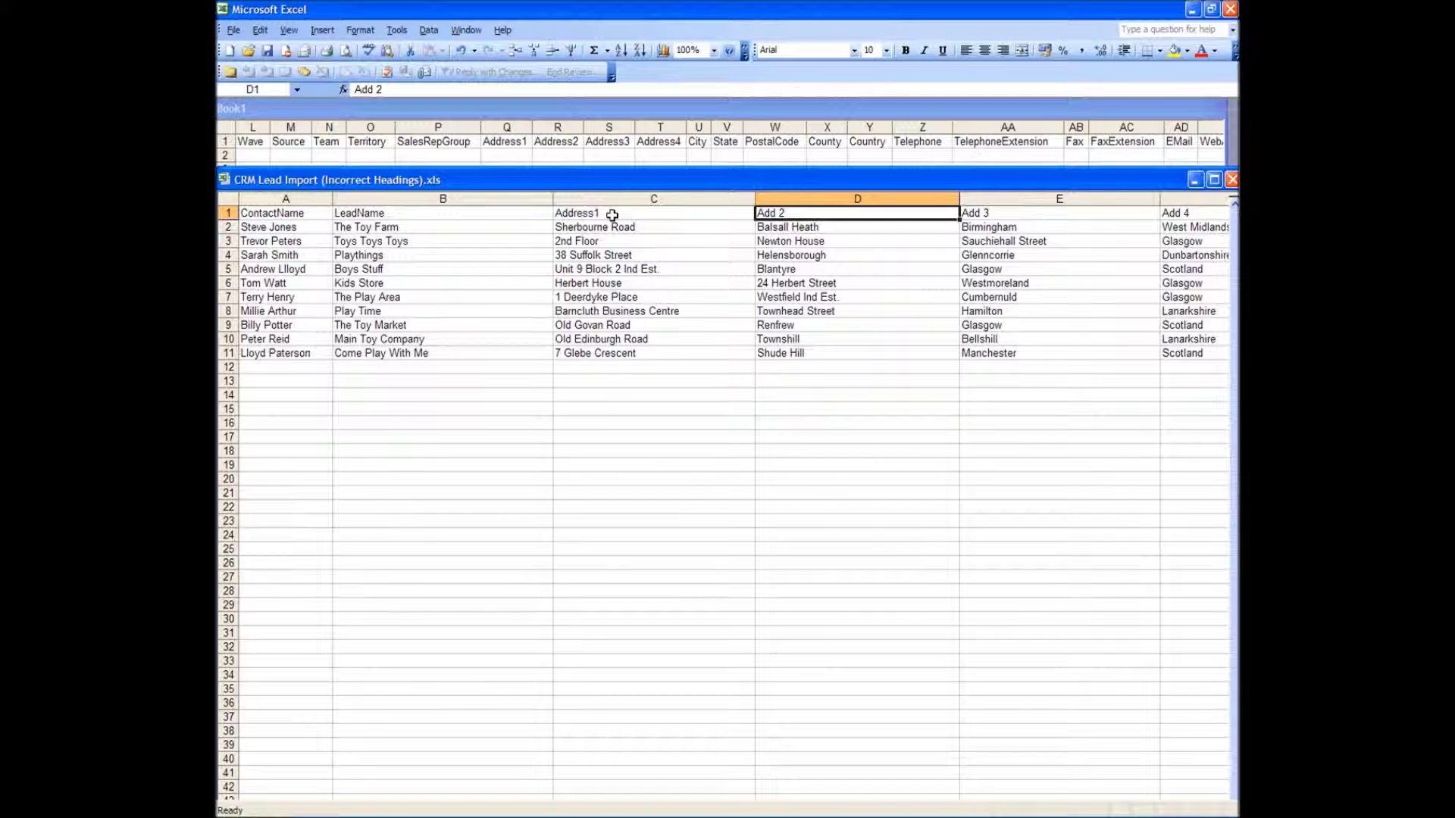
Step: Change the Add 2 heading in cell D1 to Address2
double_click(843, 216)
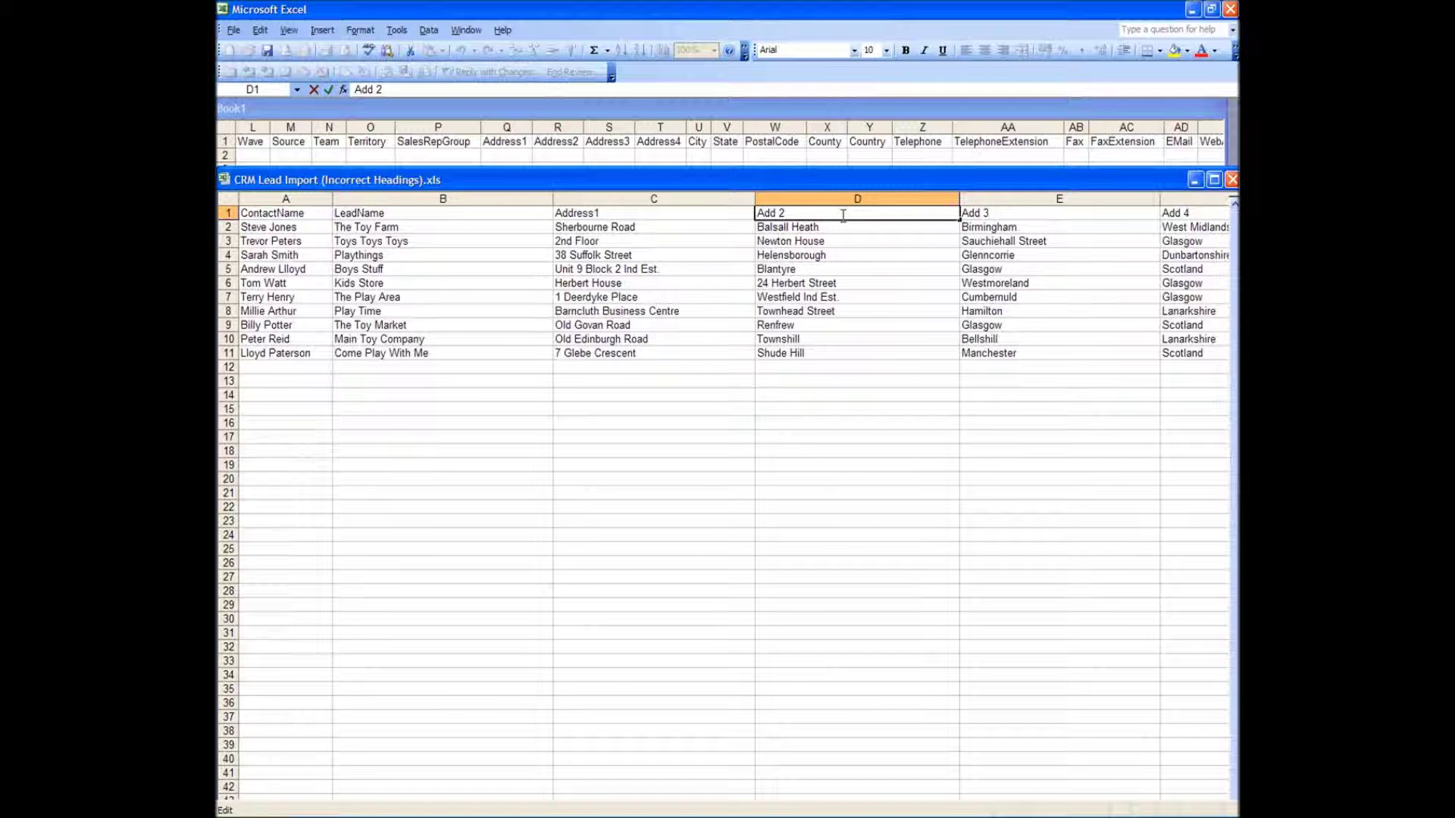
key(BackSpace)
key(BackSpace)
text(ress2)
Step: Replace the Add 3 heading in cell E1 with City
click(993, 213)
double_click(1010, 214)
drag(1011, 214, 925, 210)
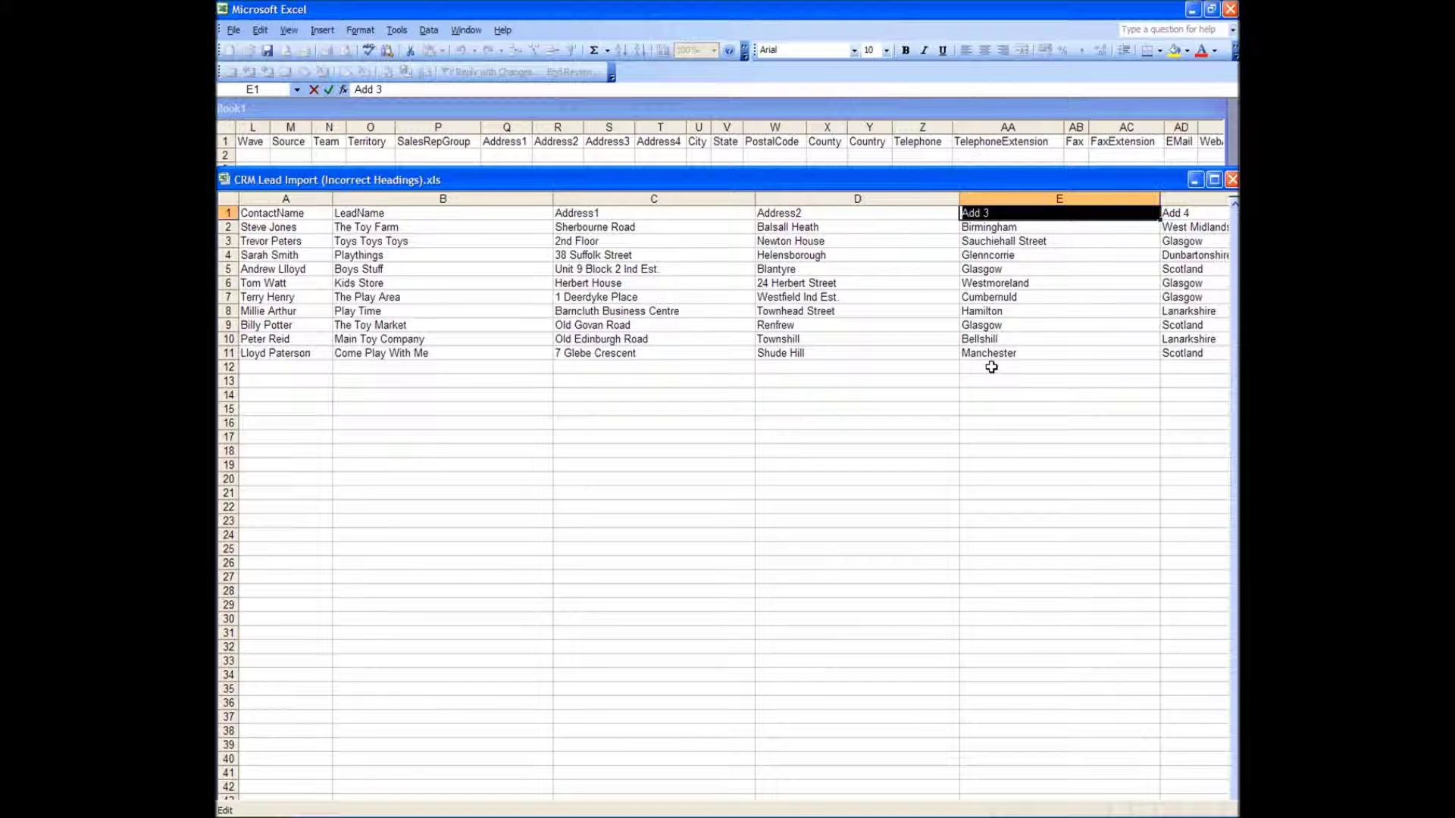
text(City)
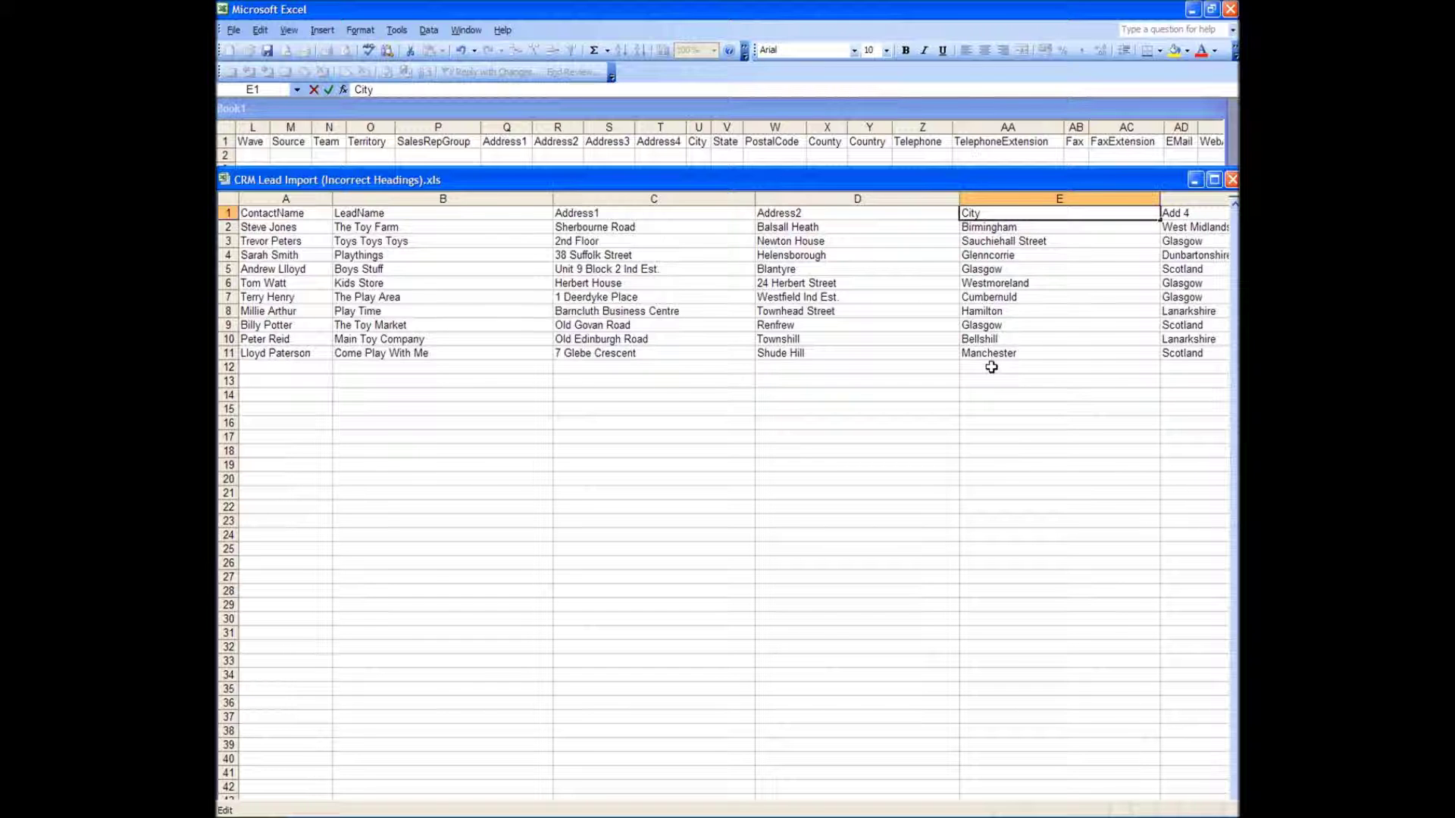
key(Tab)
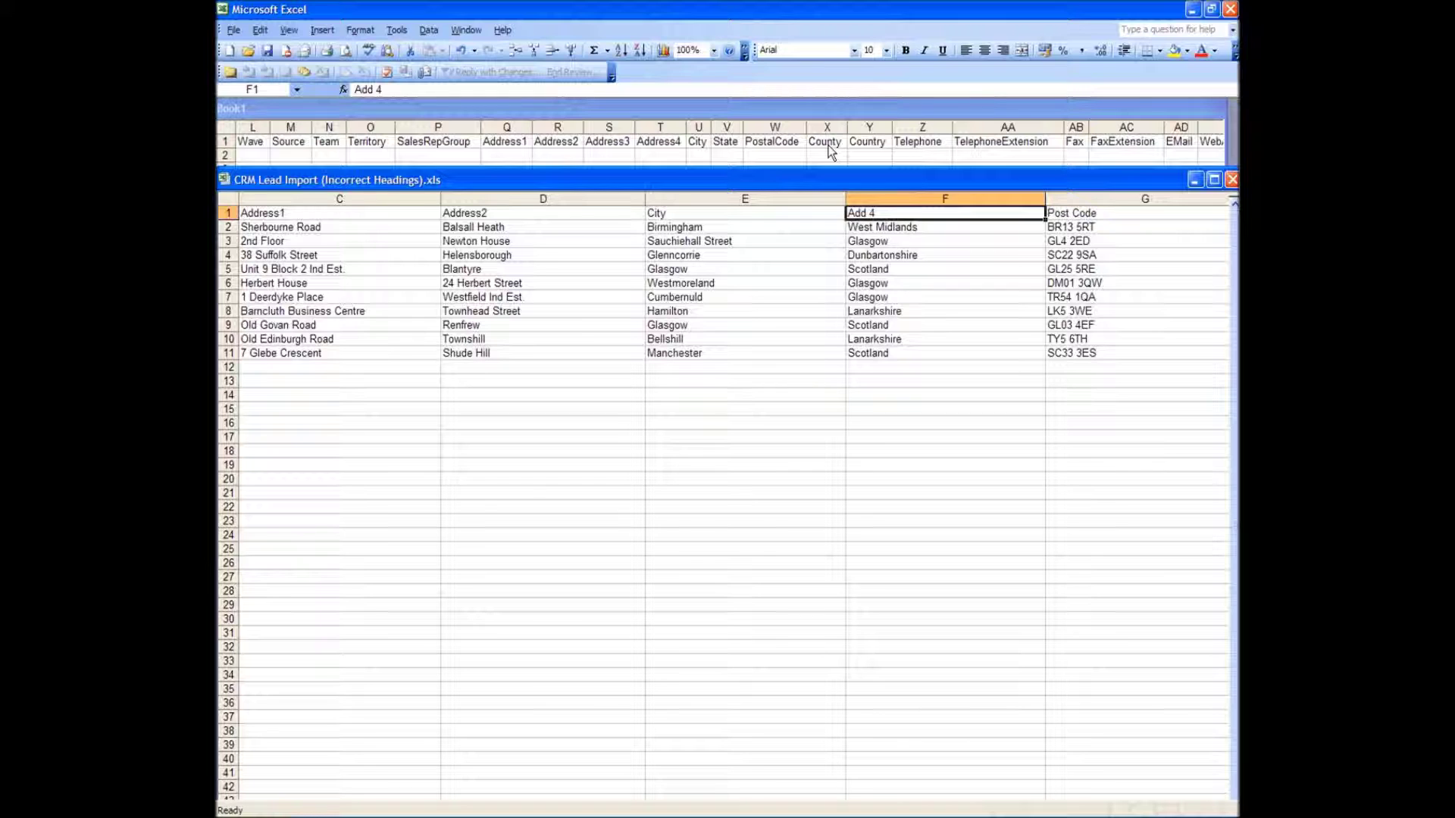
Step: Replace the Add 4 heading in cell F1 with County
double_click(883, 213)
key(BackSpace)
key(BackSpace)
key(BackSpace)
key(BackSpace)
key(BackSpace)
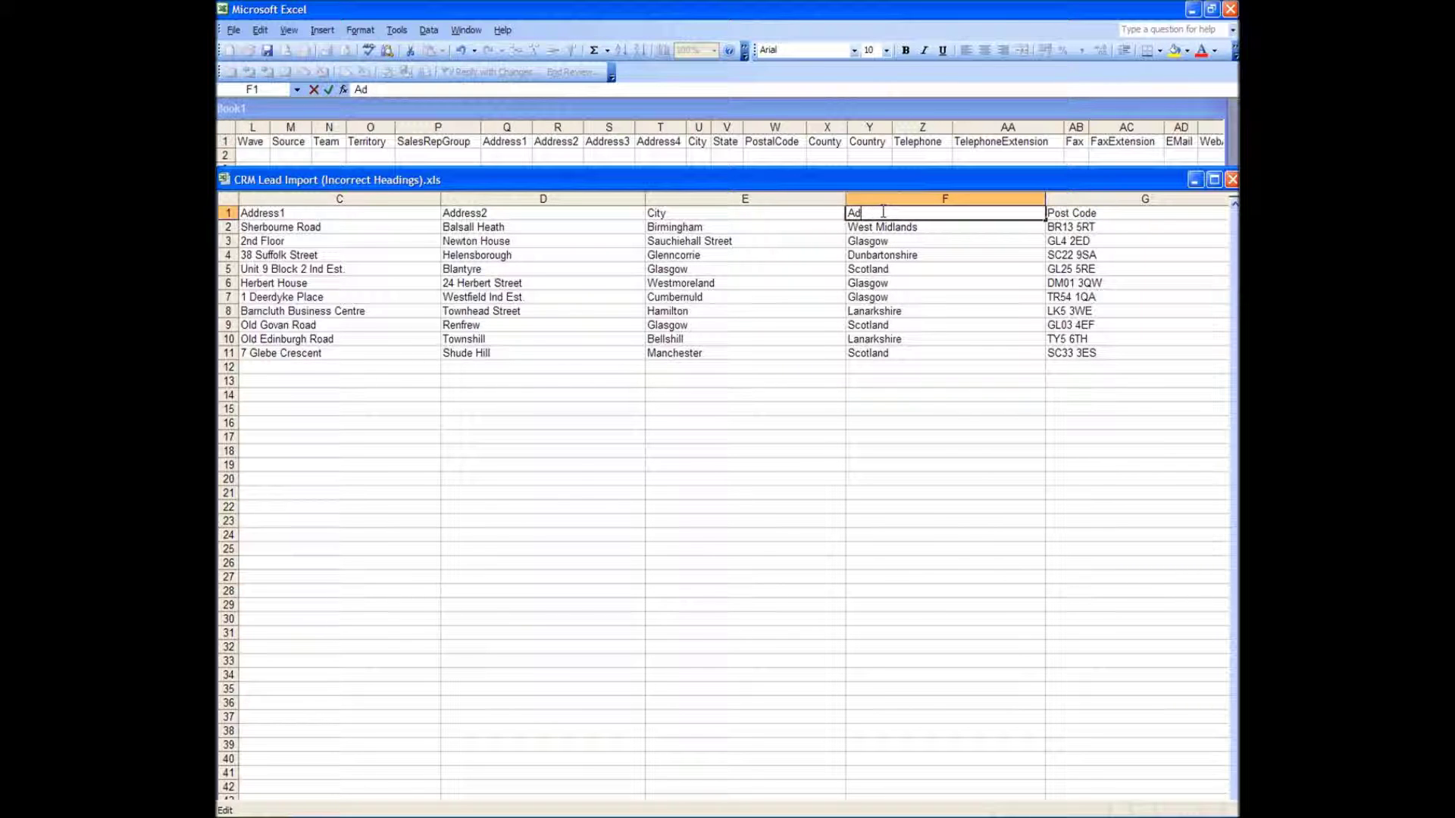
text(Cpou)
key(BackSpace)
key(BackSpace)
key(BackSpace)
text(ounty)
key(Tab)
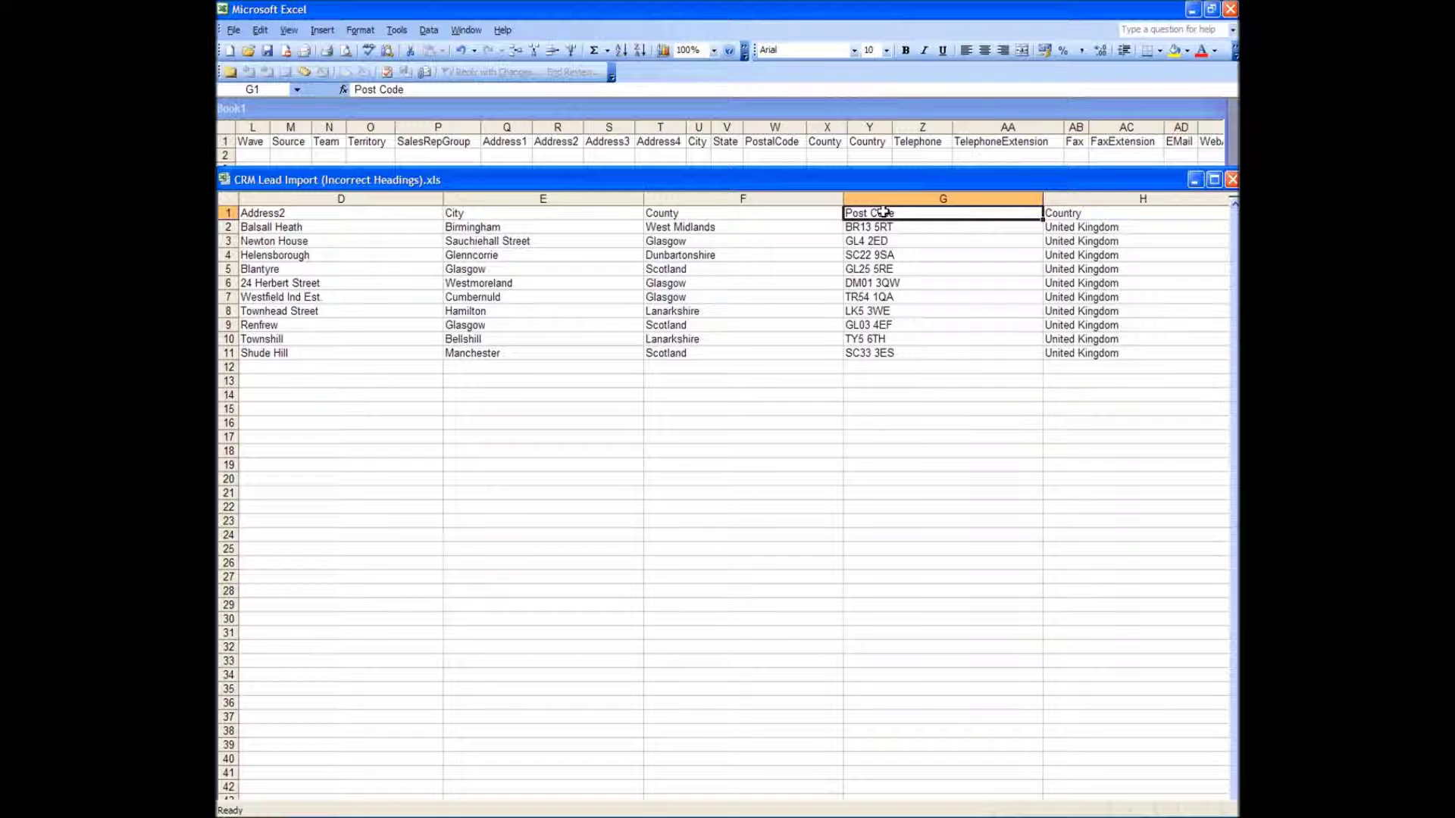
Step: Examine the lead rows under the address headings for entries that do not belong in the City column
key(Left)
key(Left)
key(Left)
key(Left)
key(Left)
key(Right)
key(Right)
key(Down)
key(Down)
key(Down)
key(Right)
key(Up)
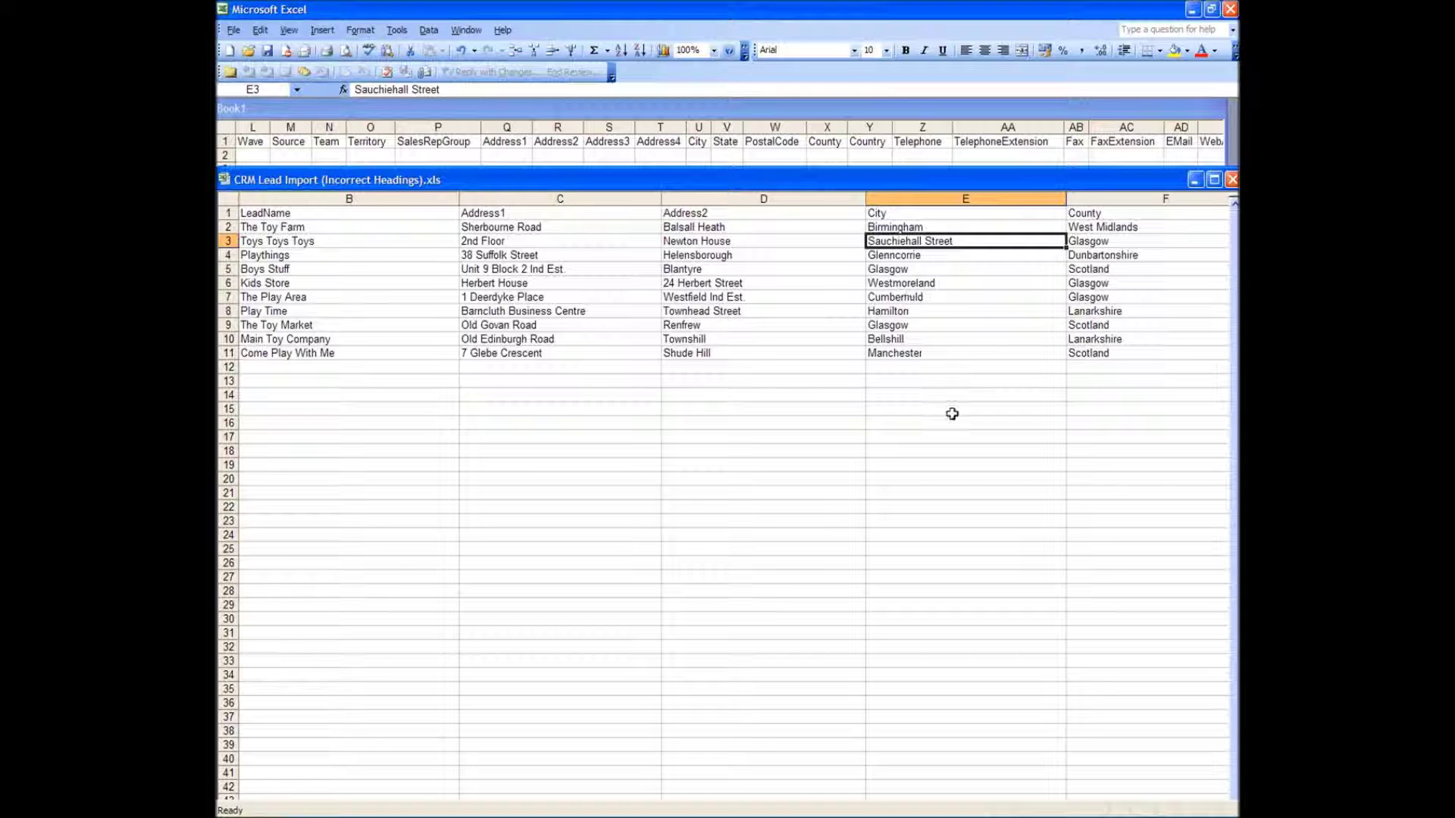
Step: Insert a blank column before the City column and enter the heading Address3 in cell E1
right_click(915, 200)
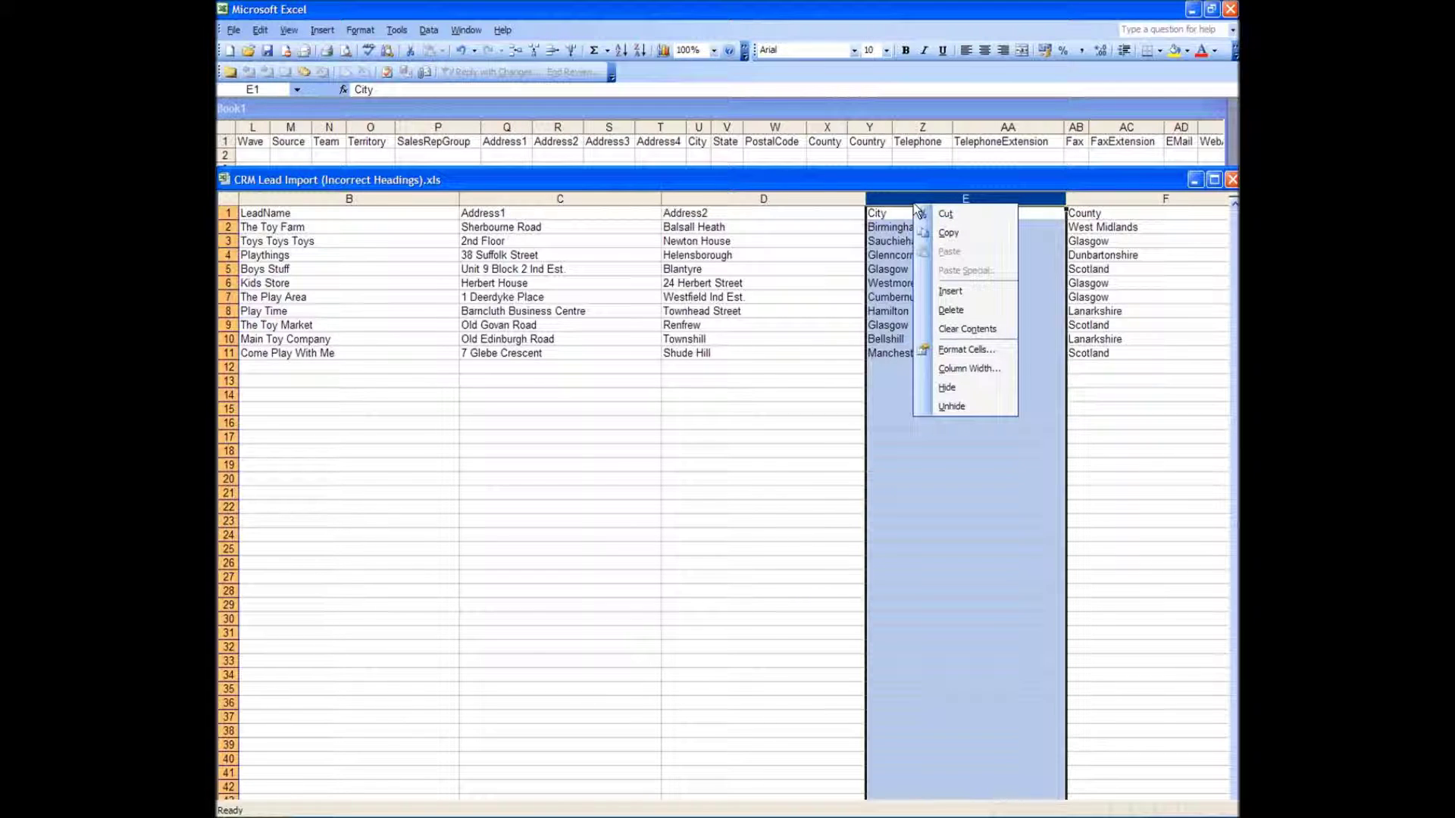
click(950, 291)
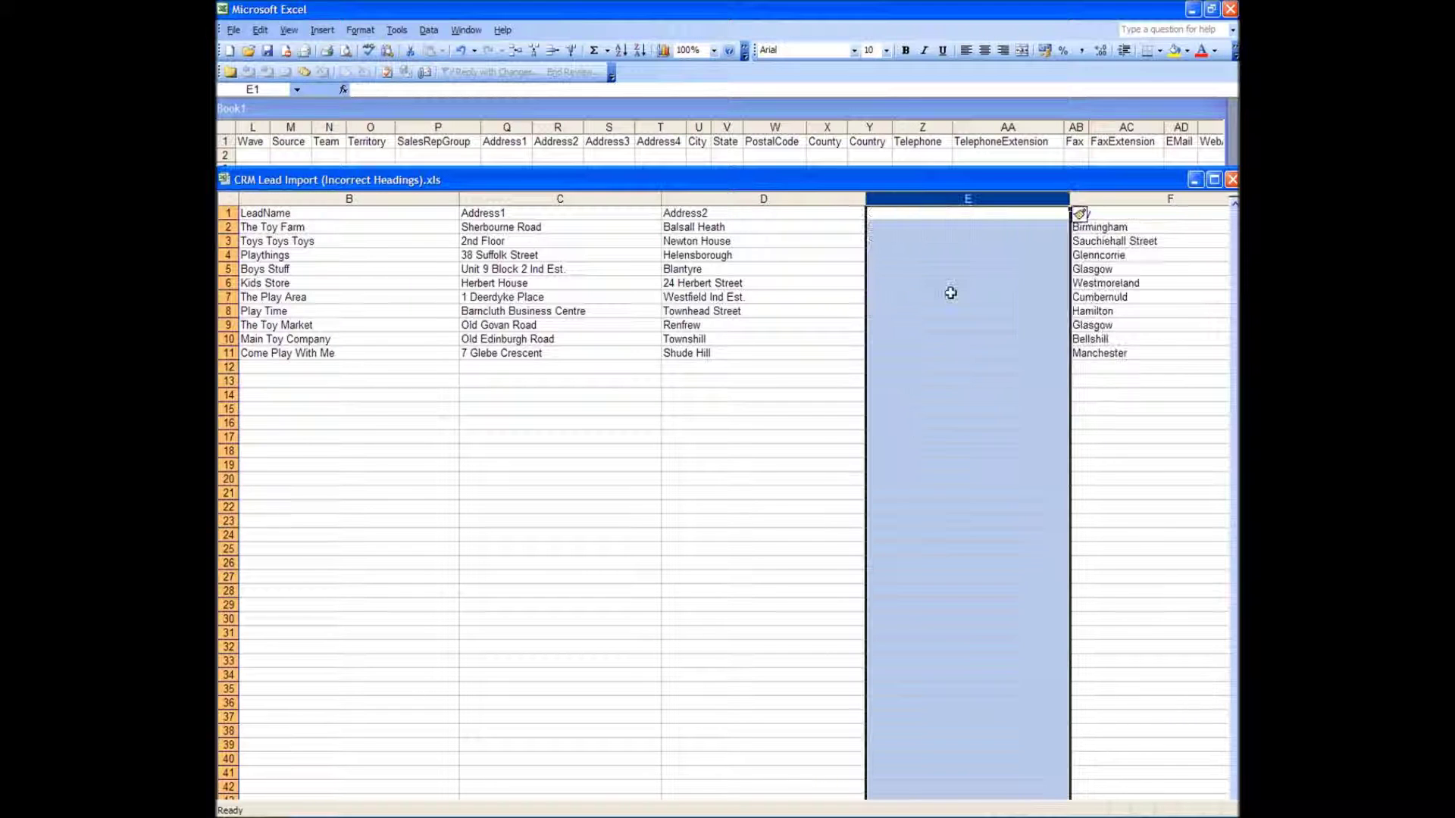
click(914, 216)
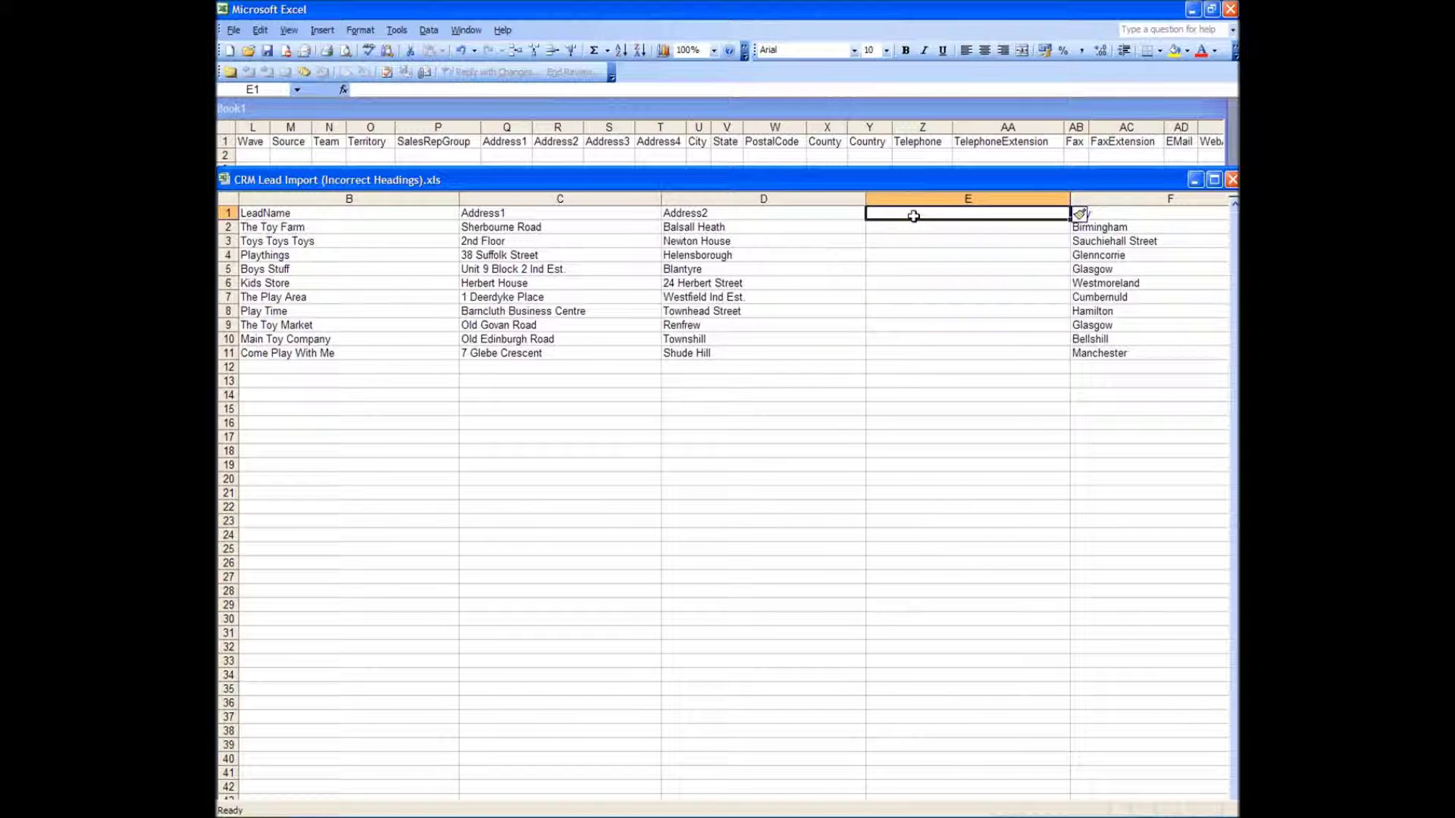
text(Addr)
text(ess3)
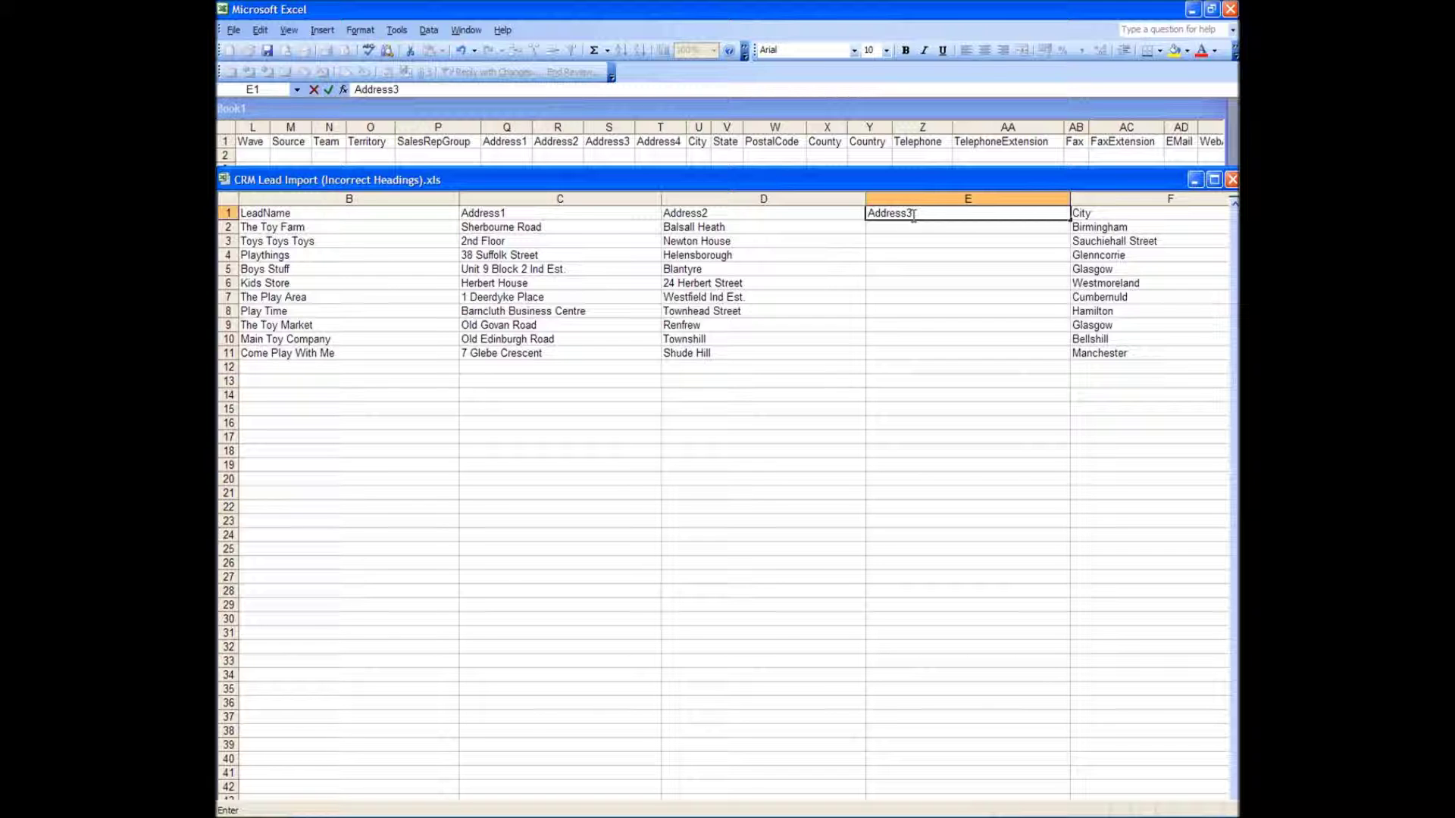
key(Return)
key(Return)
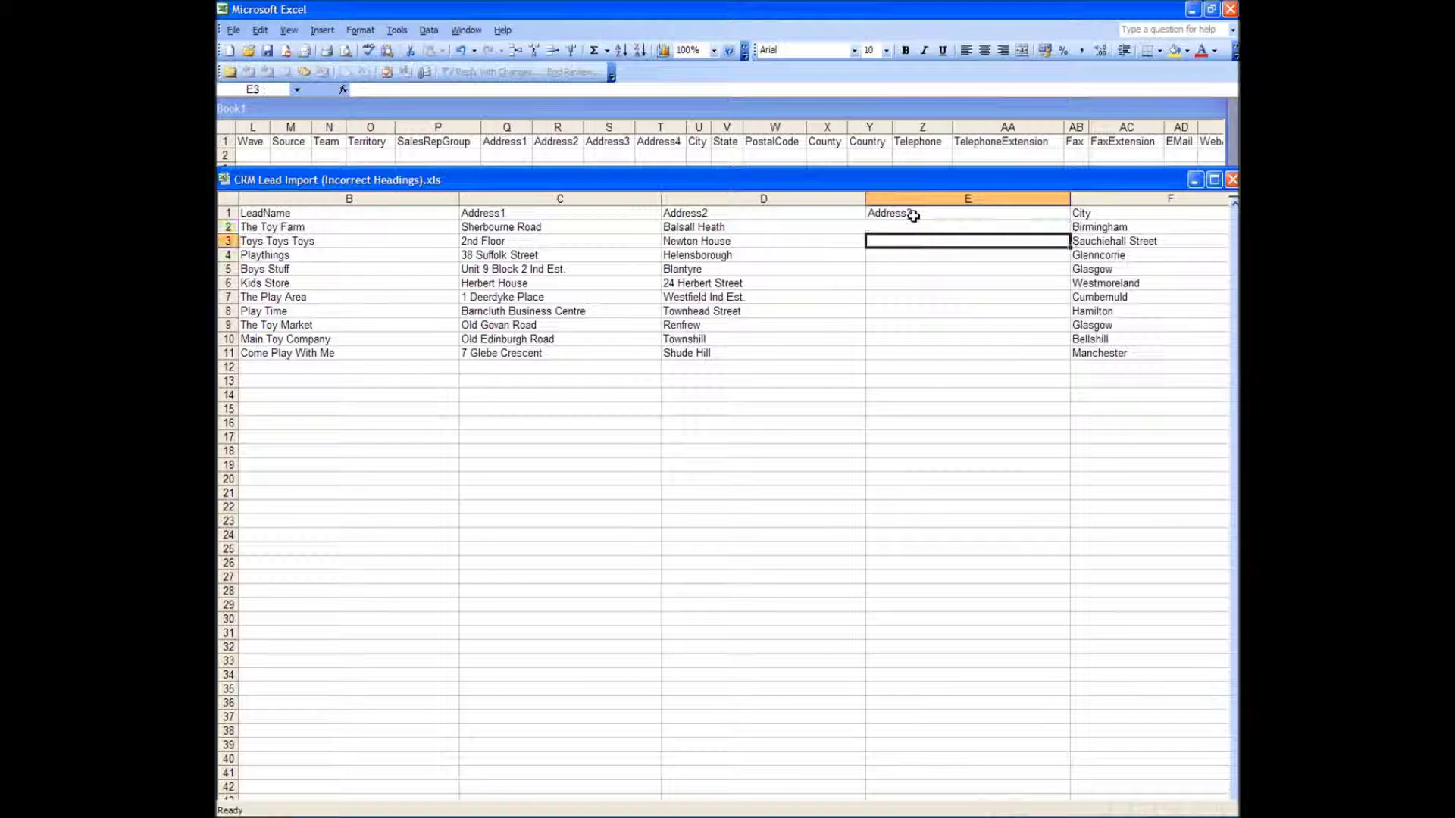
Step: Move the street entry from City cell F3 into cell E3 of the Address3 column
click(1129, 240)
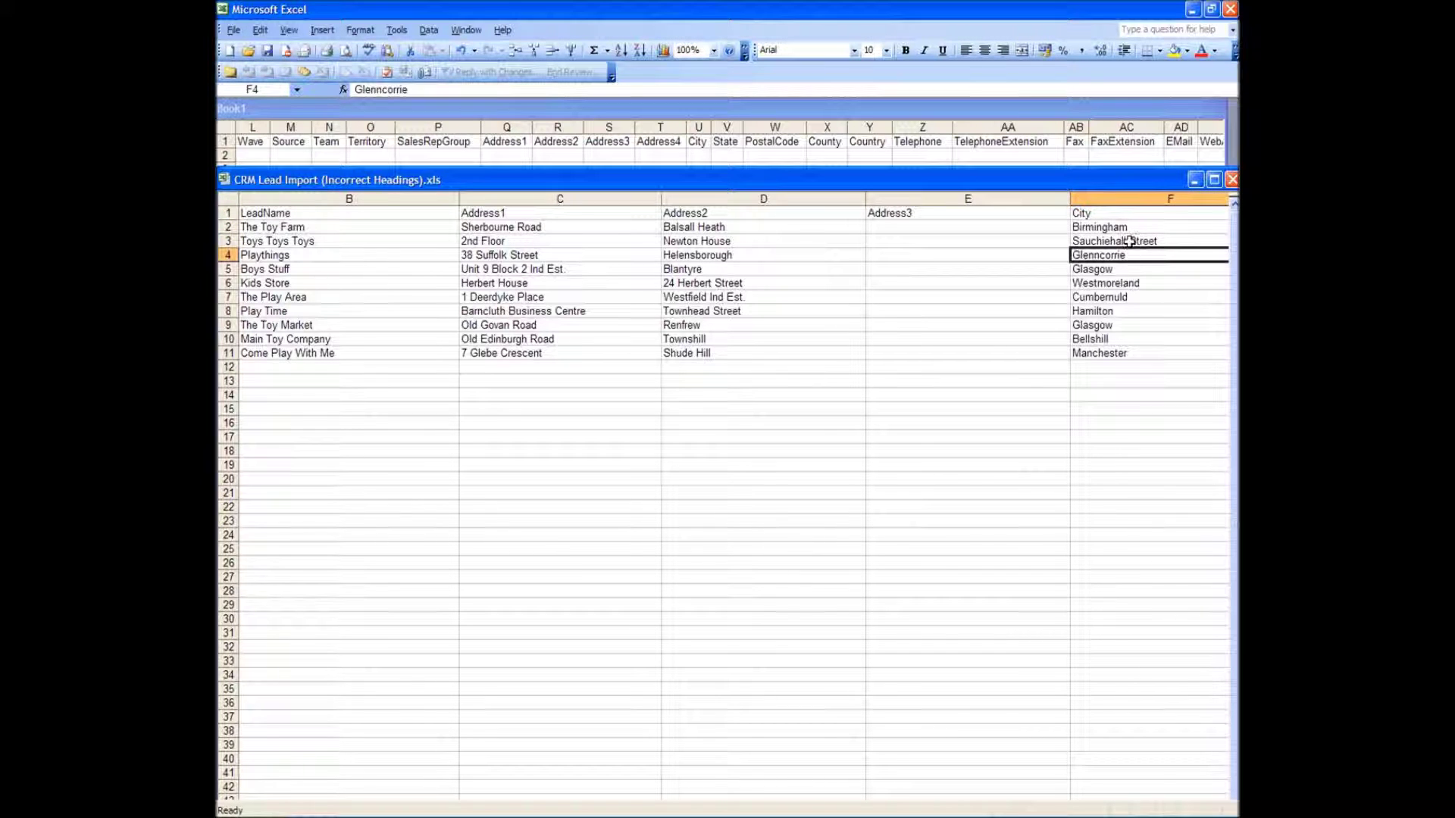
drag(1131, 238, 1037, 252)
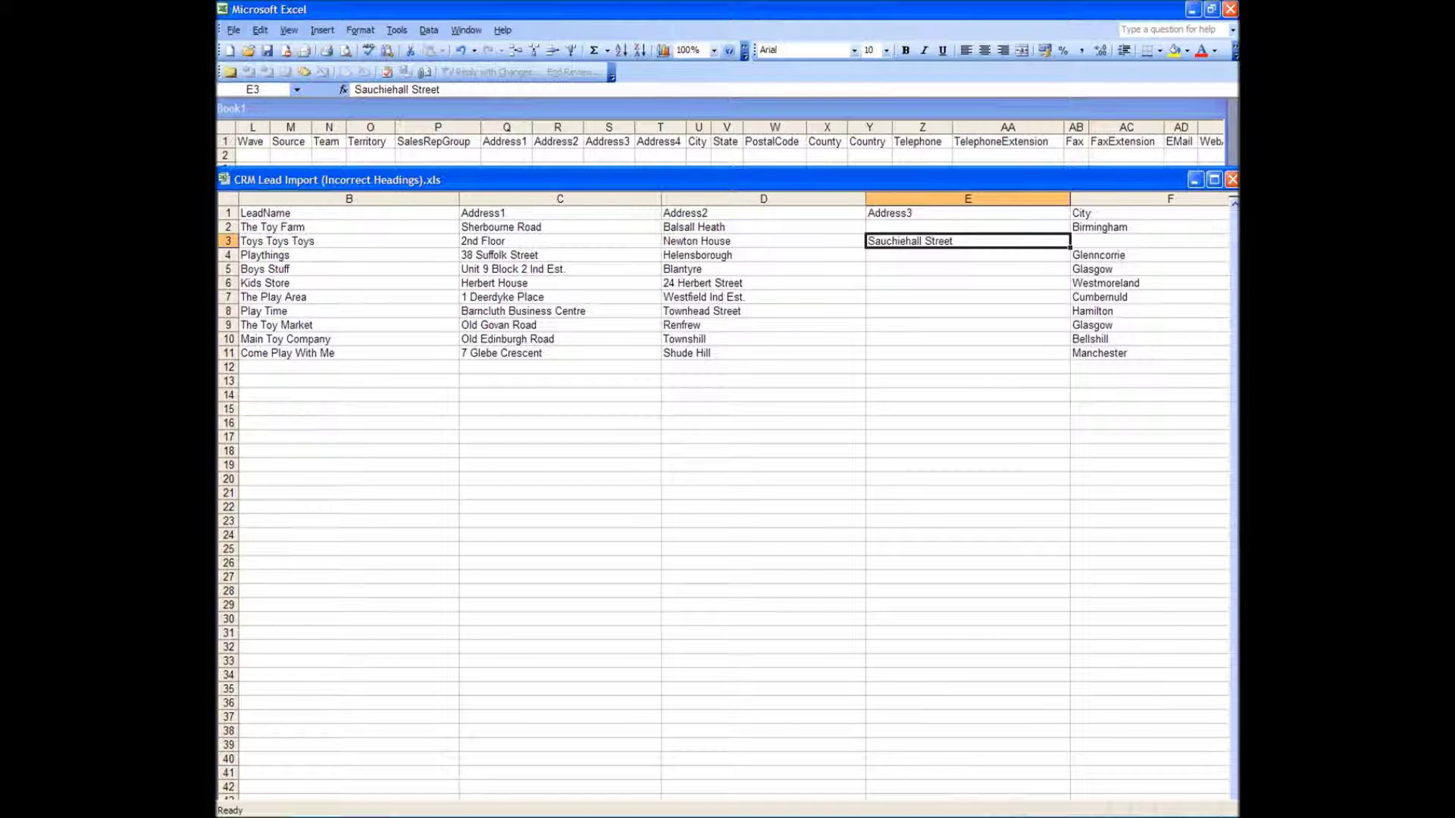
click(1138, 310)
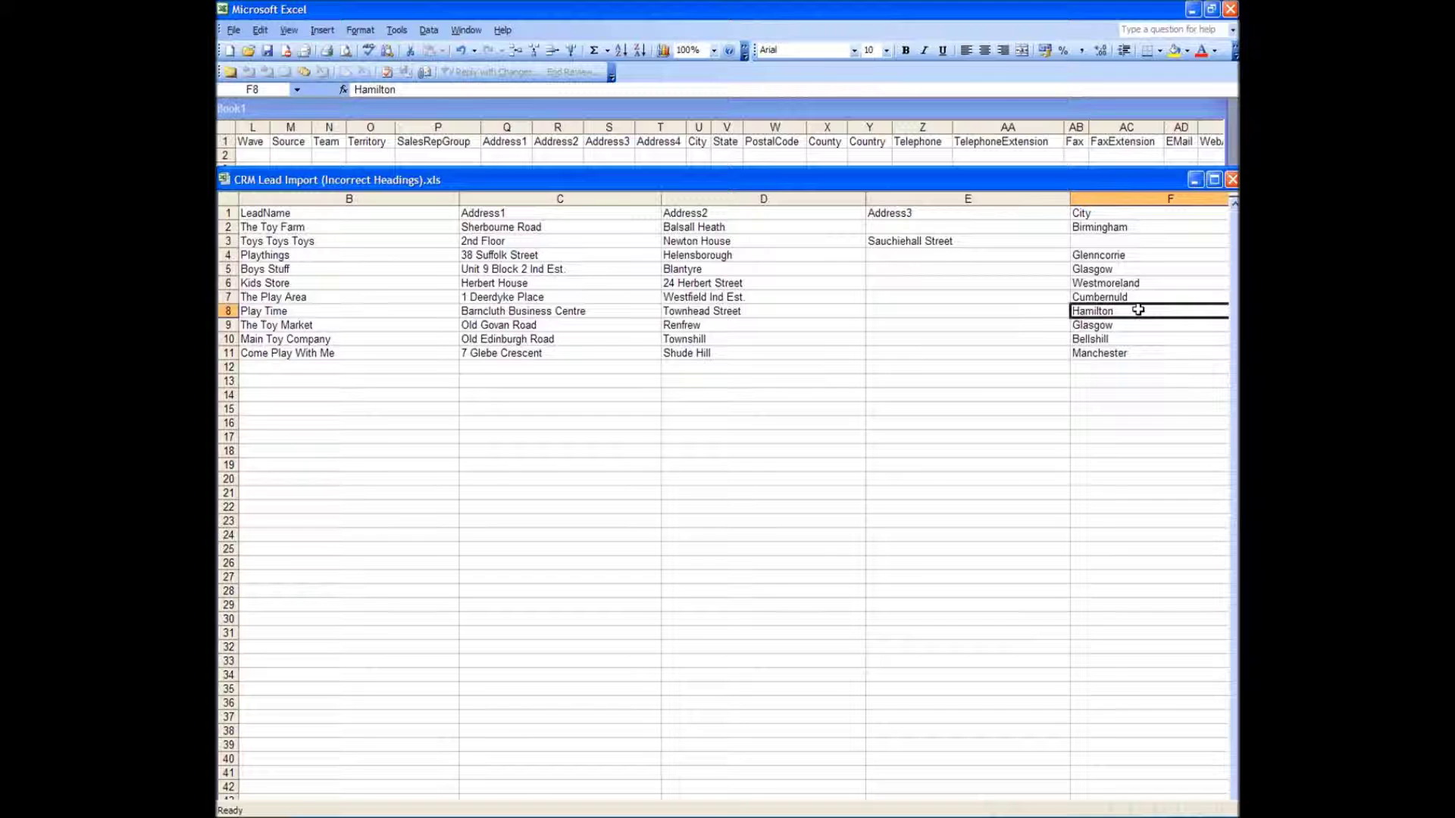
Step: Clear the Scotland entries from County cells G9 and G5
key(Tab)
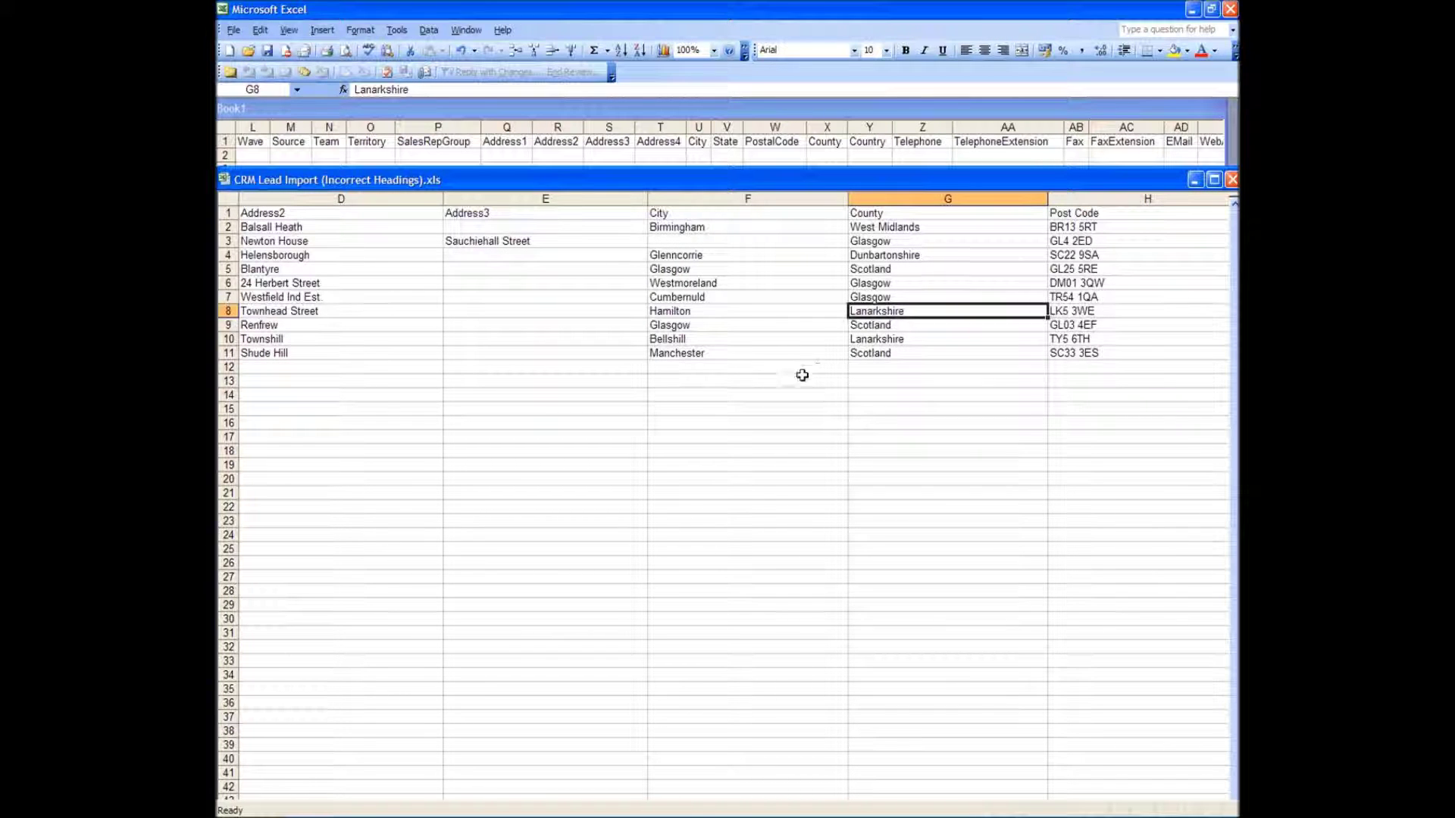
click(781, 394)
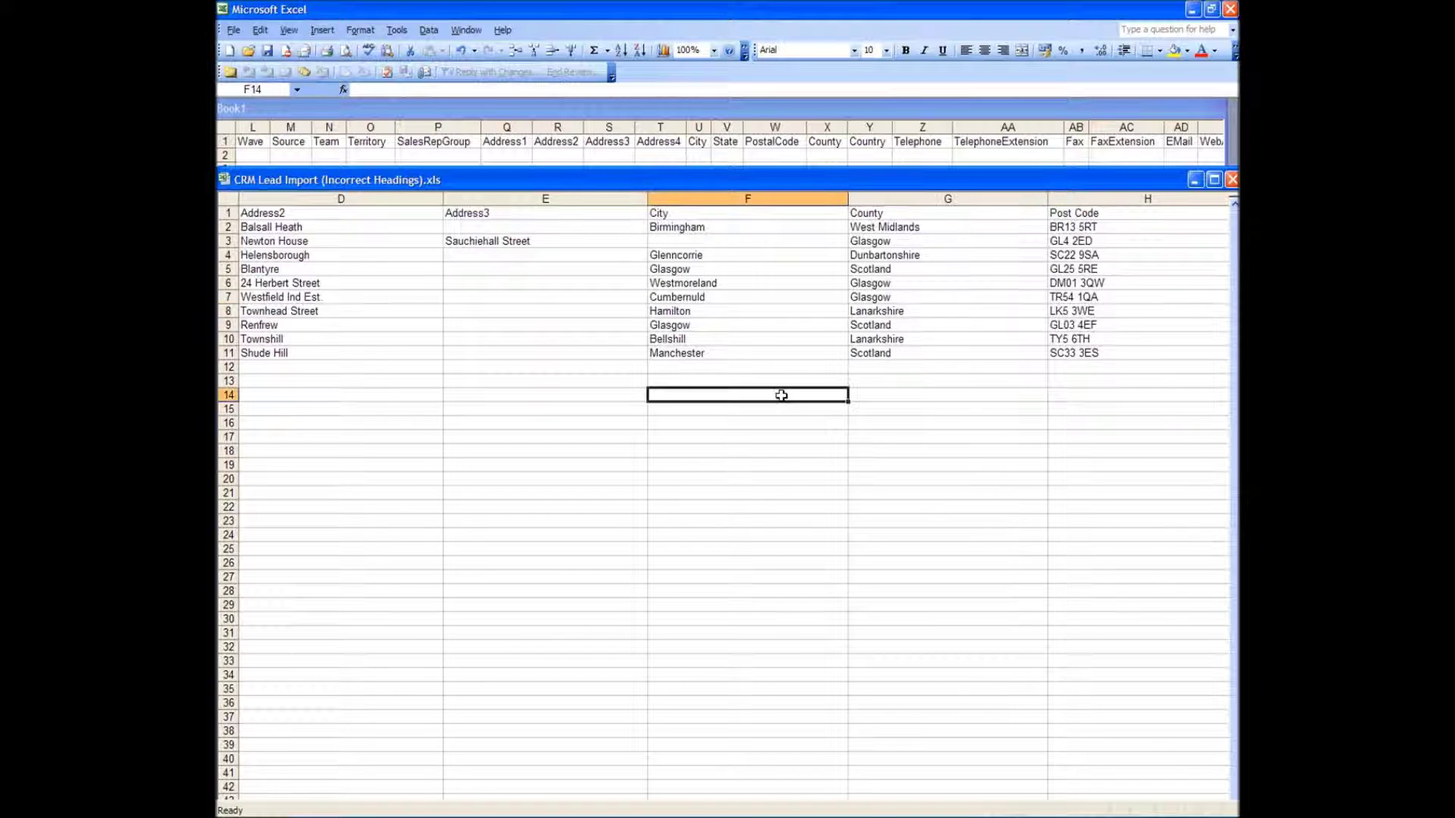
click(880, 326)
key(Delete)
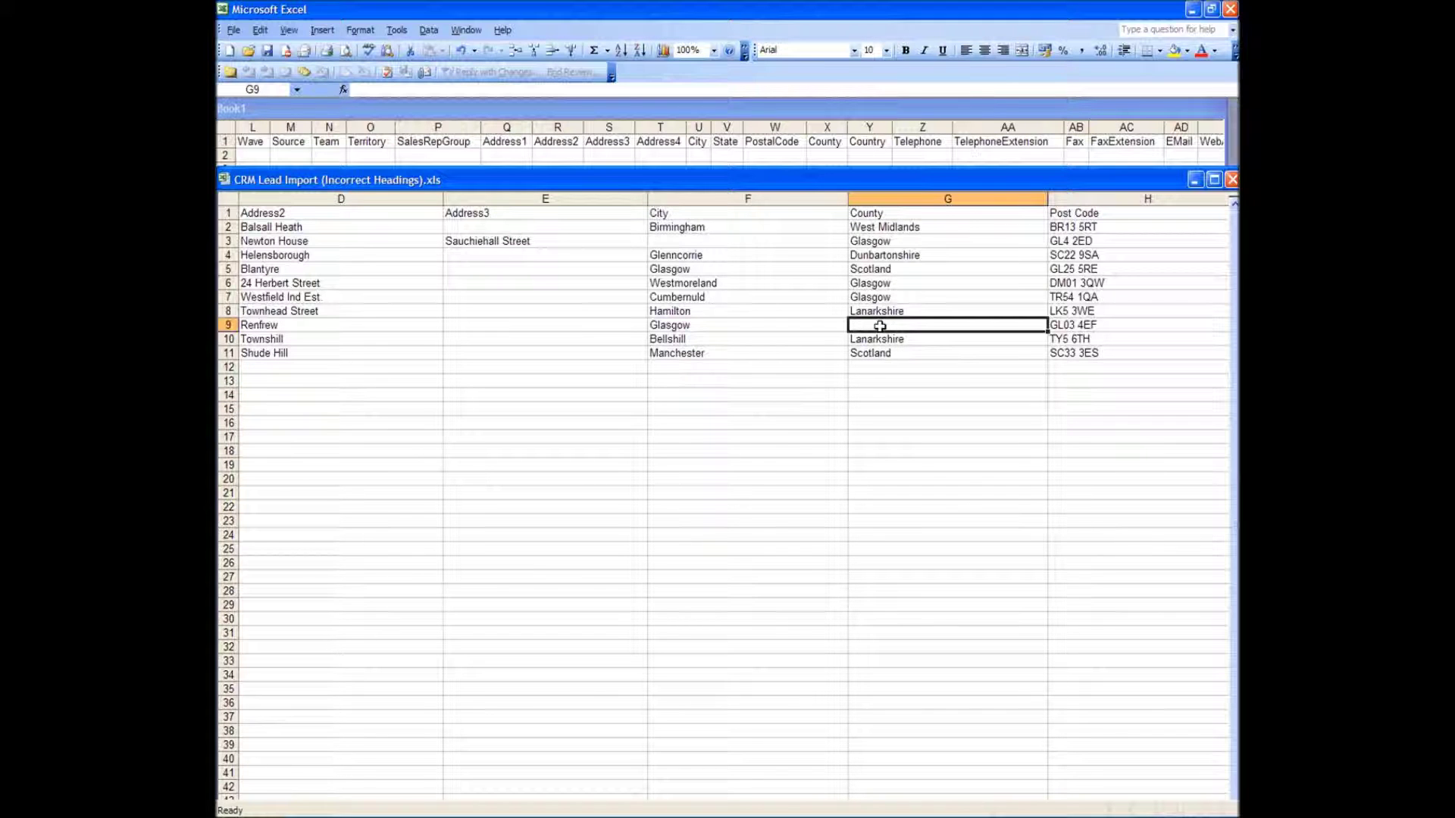
click(801, 326)
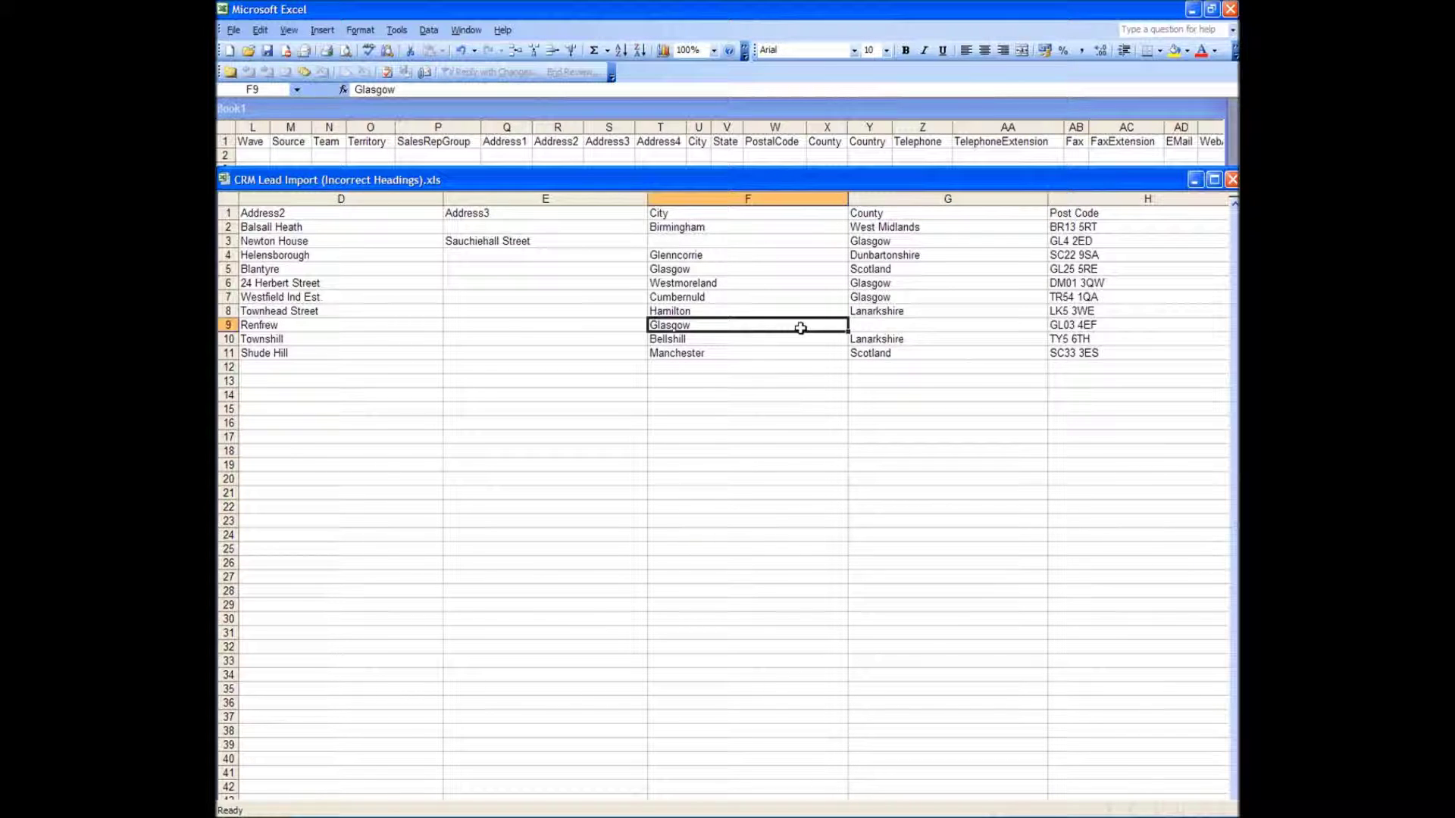
click(876, 313)
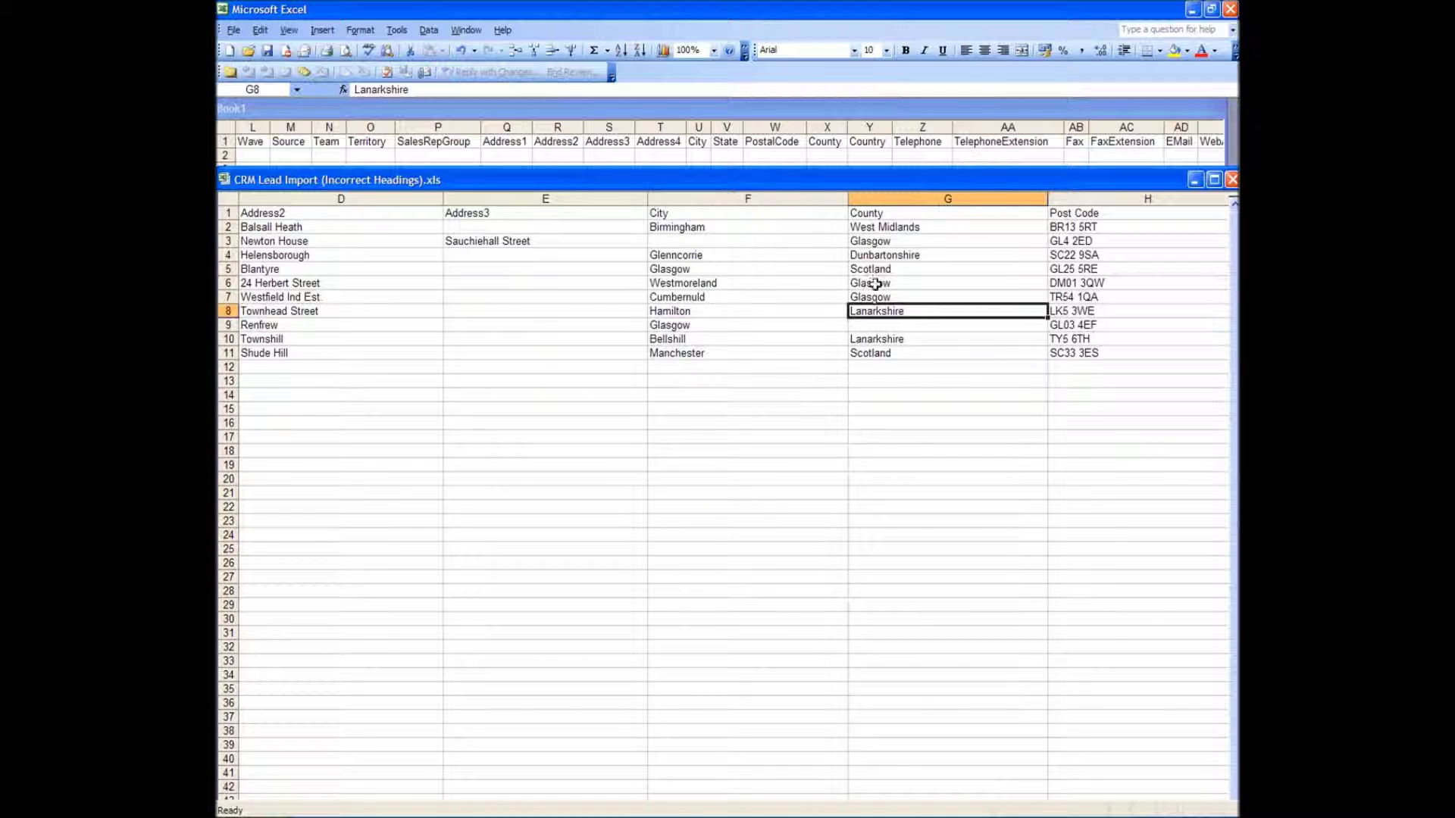
click(876, 270)
key(Delete)
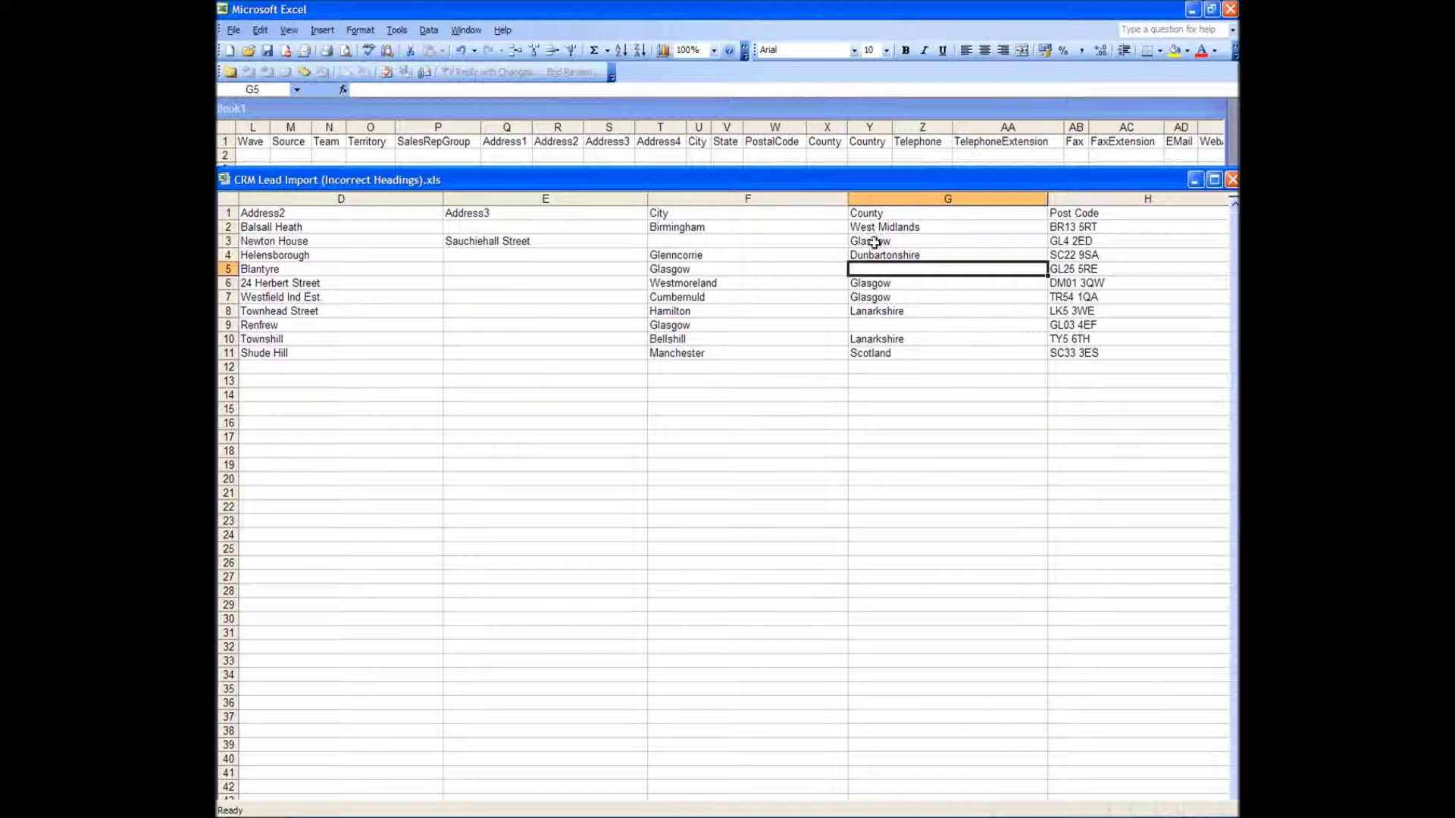
click(874, 240)
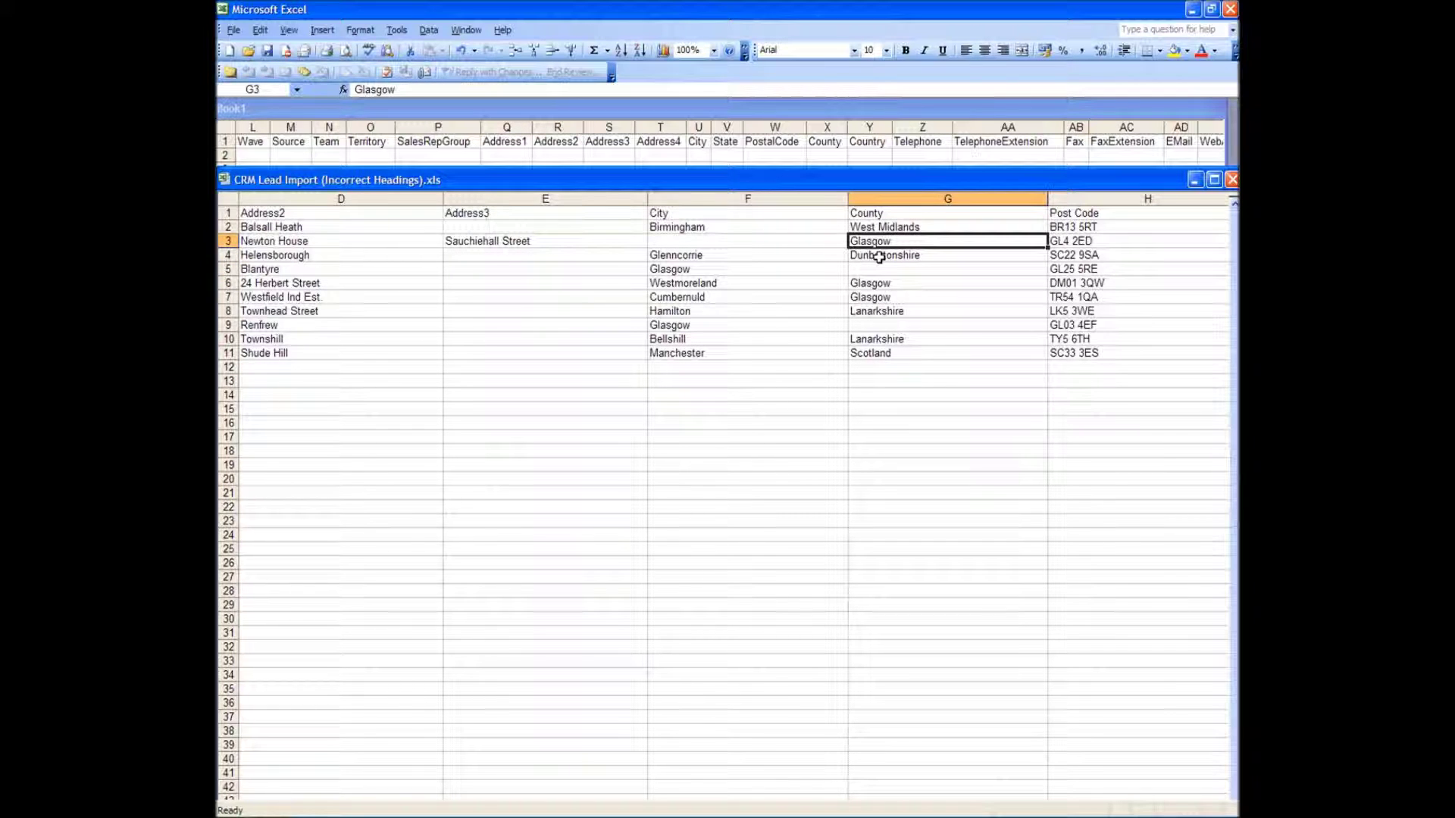
click(879, 257)
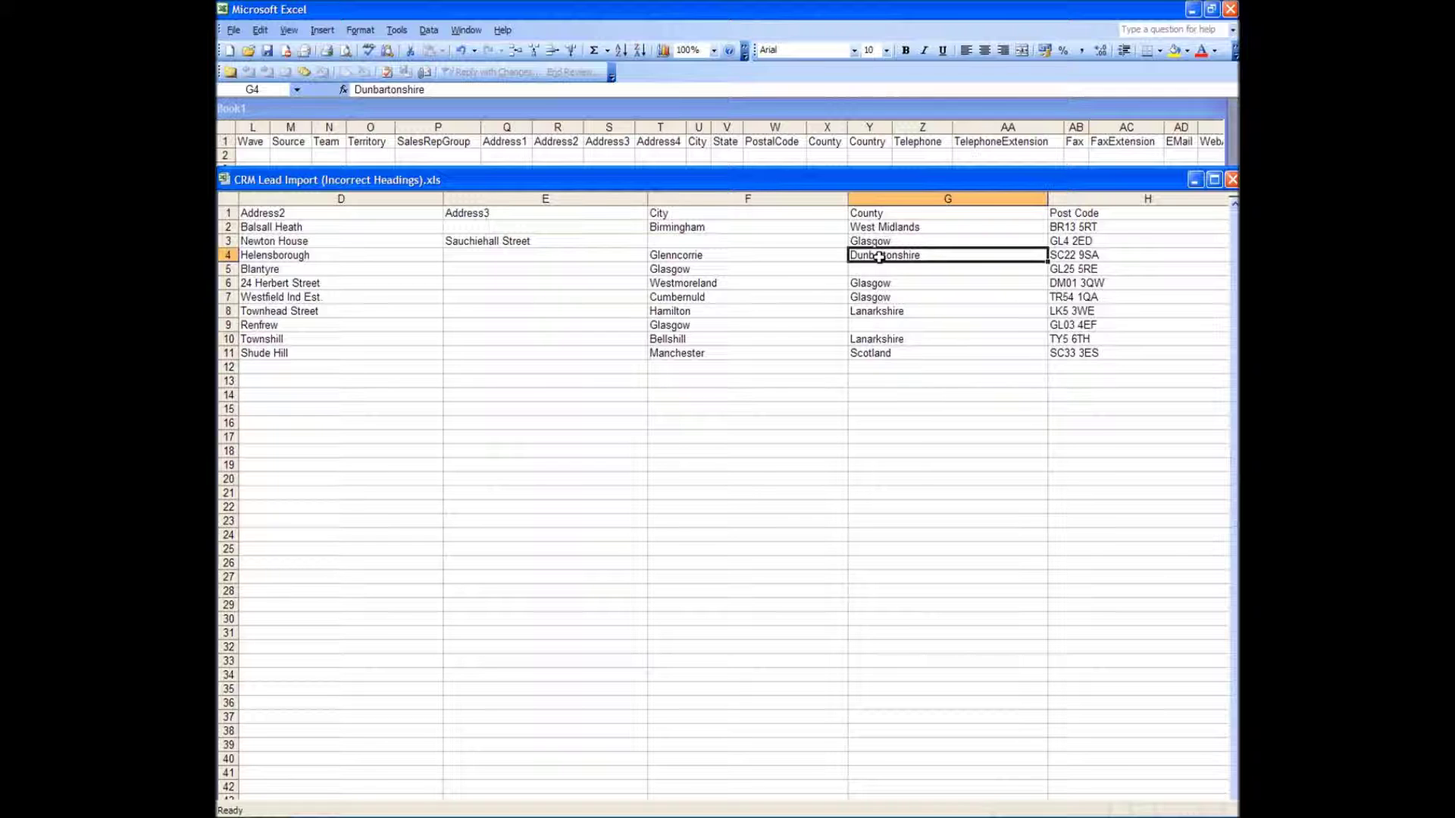
click(730, 312)
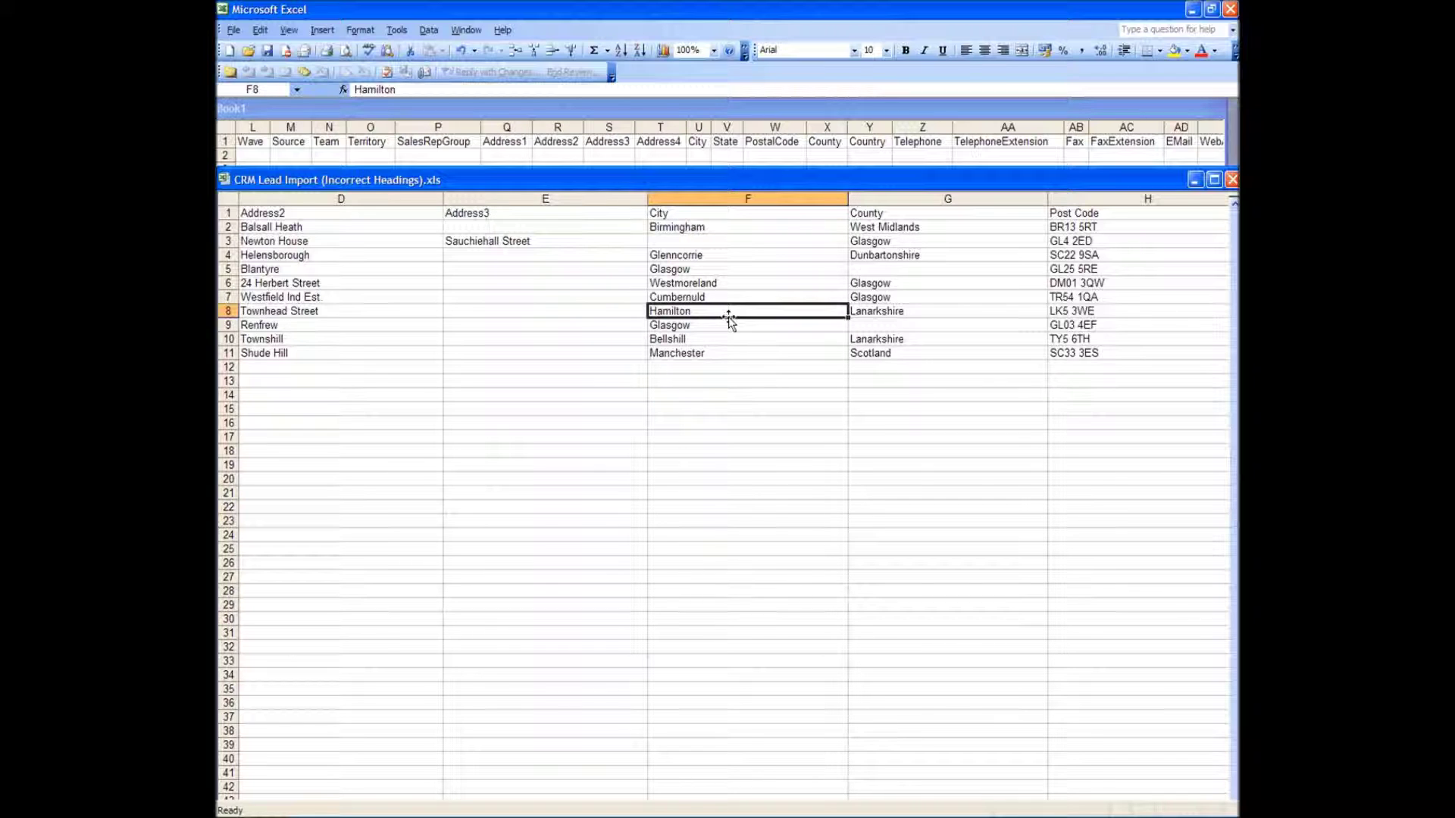
click(741, 213)
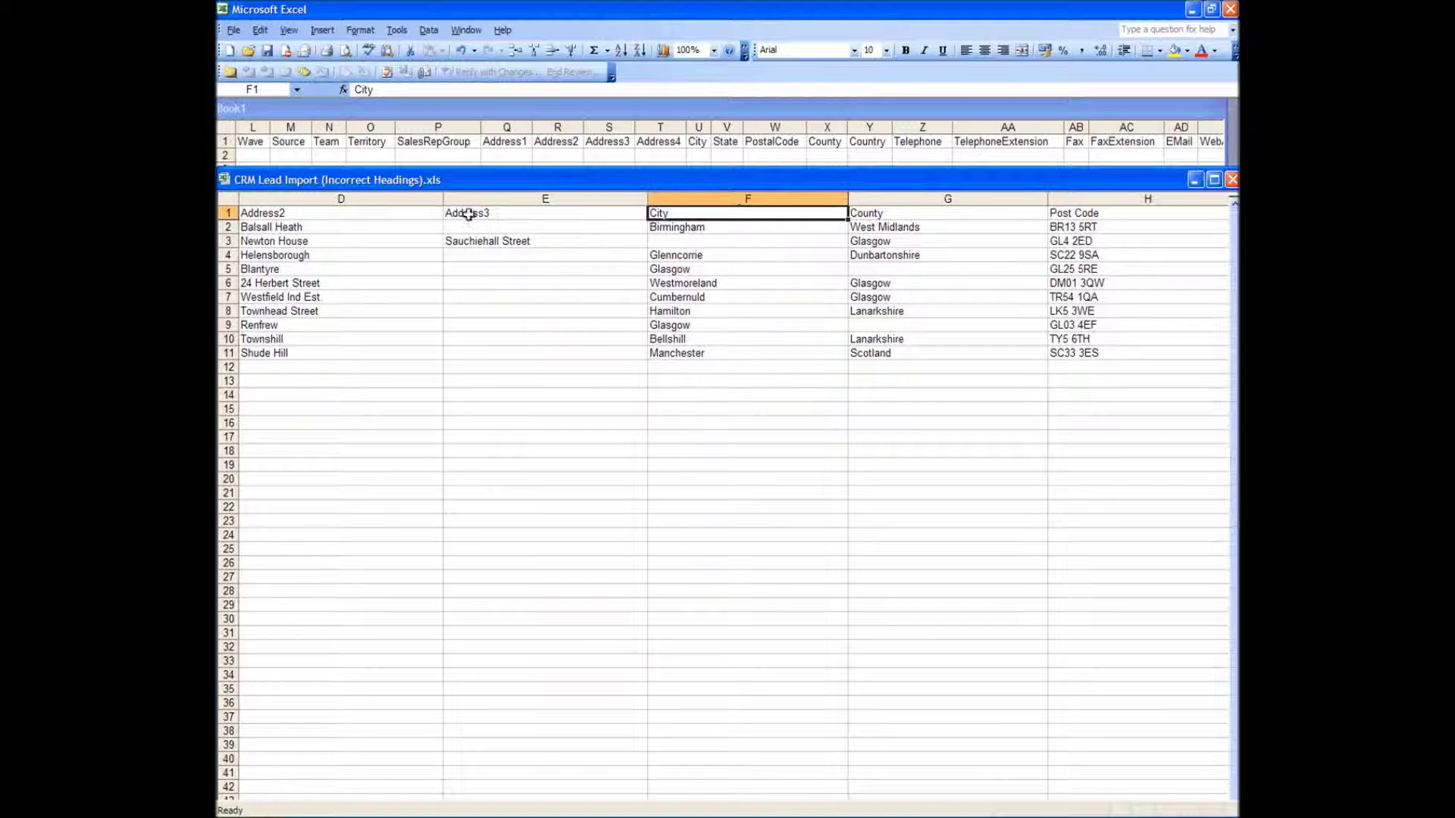
Step: Change the Post Code heading in cell H1 to PostalCode
key(Right)
key(Right)
key(Right)
key(Right)
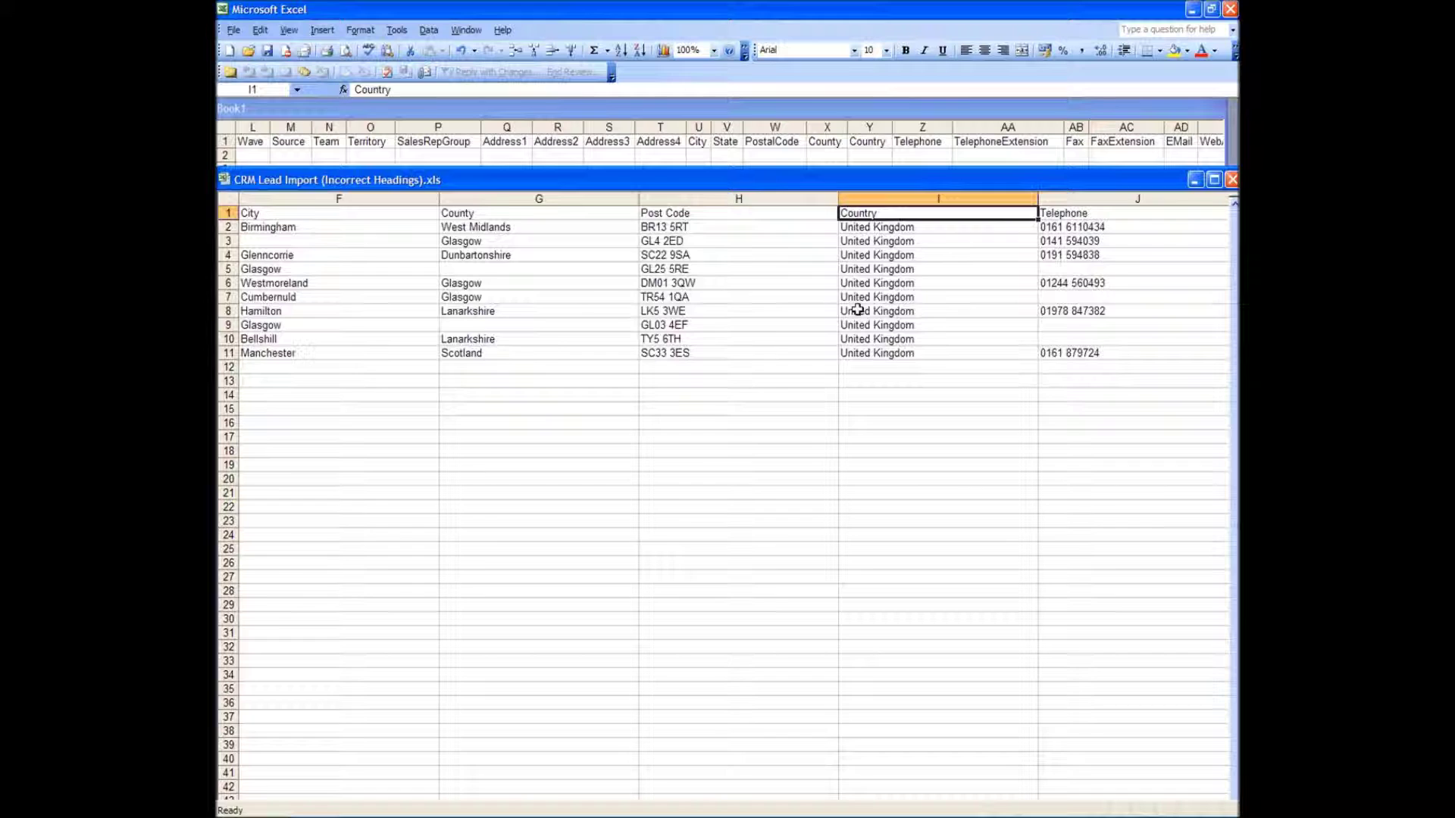
key(Left)
key(Left)
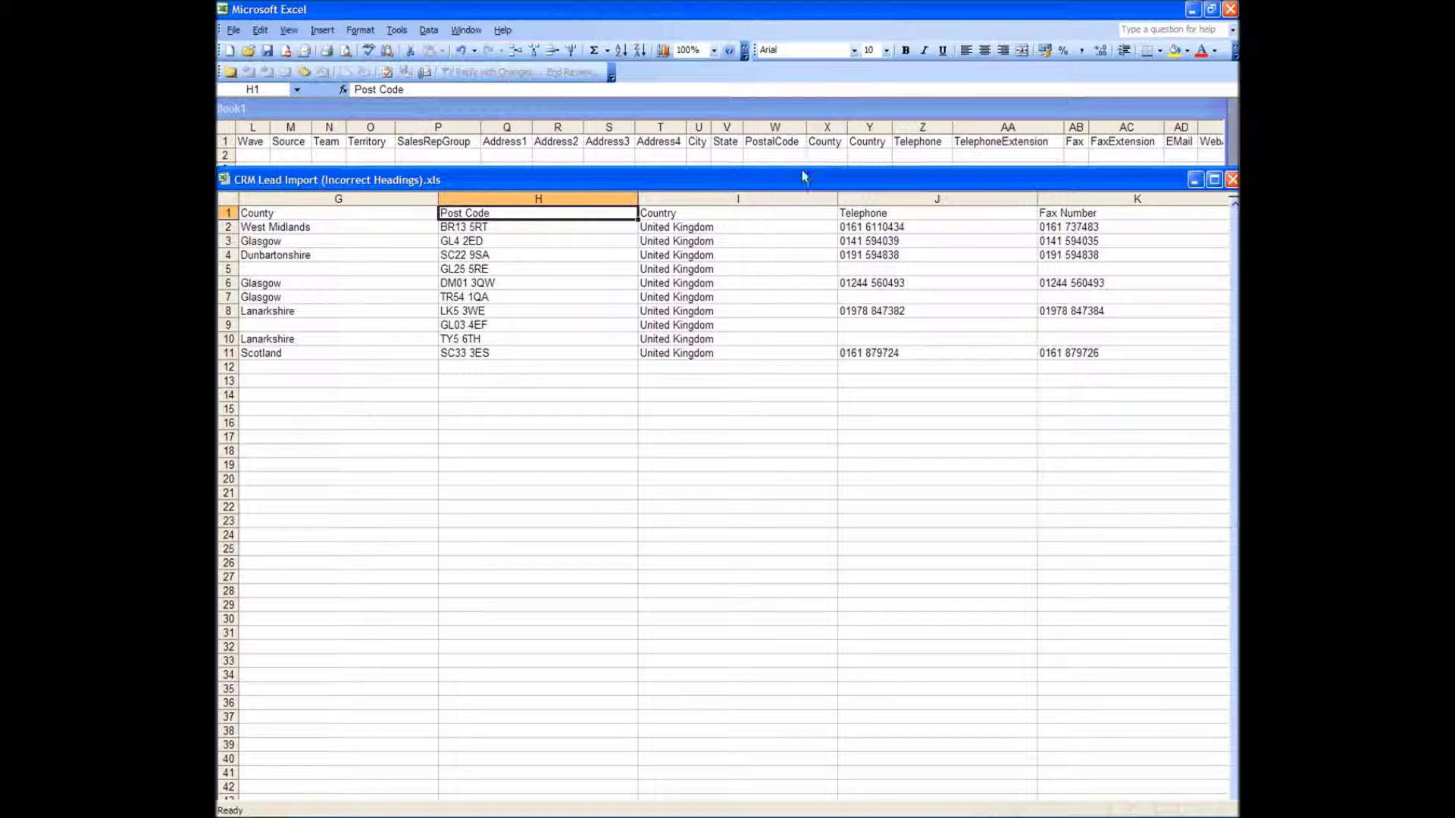
double_click(466, 215)
double_click(466, 214)
key(BackSpace)
text(al)
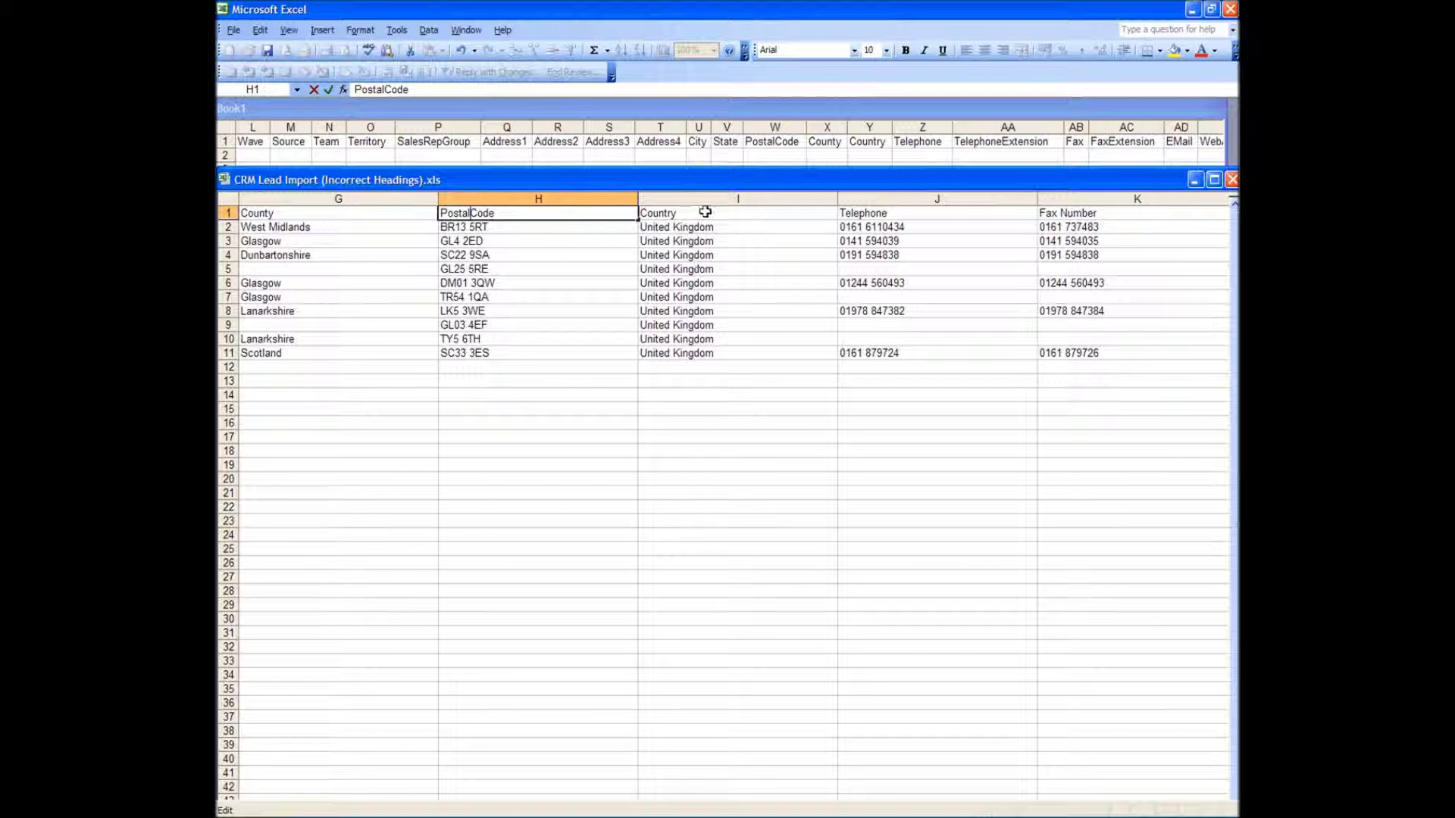
click(705, 212)
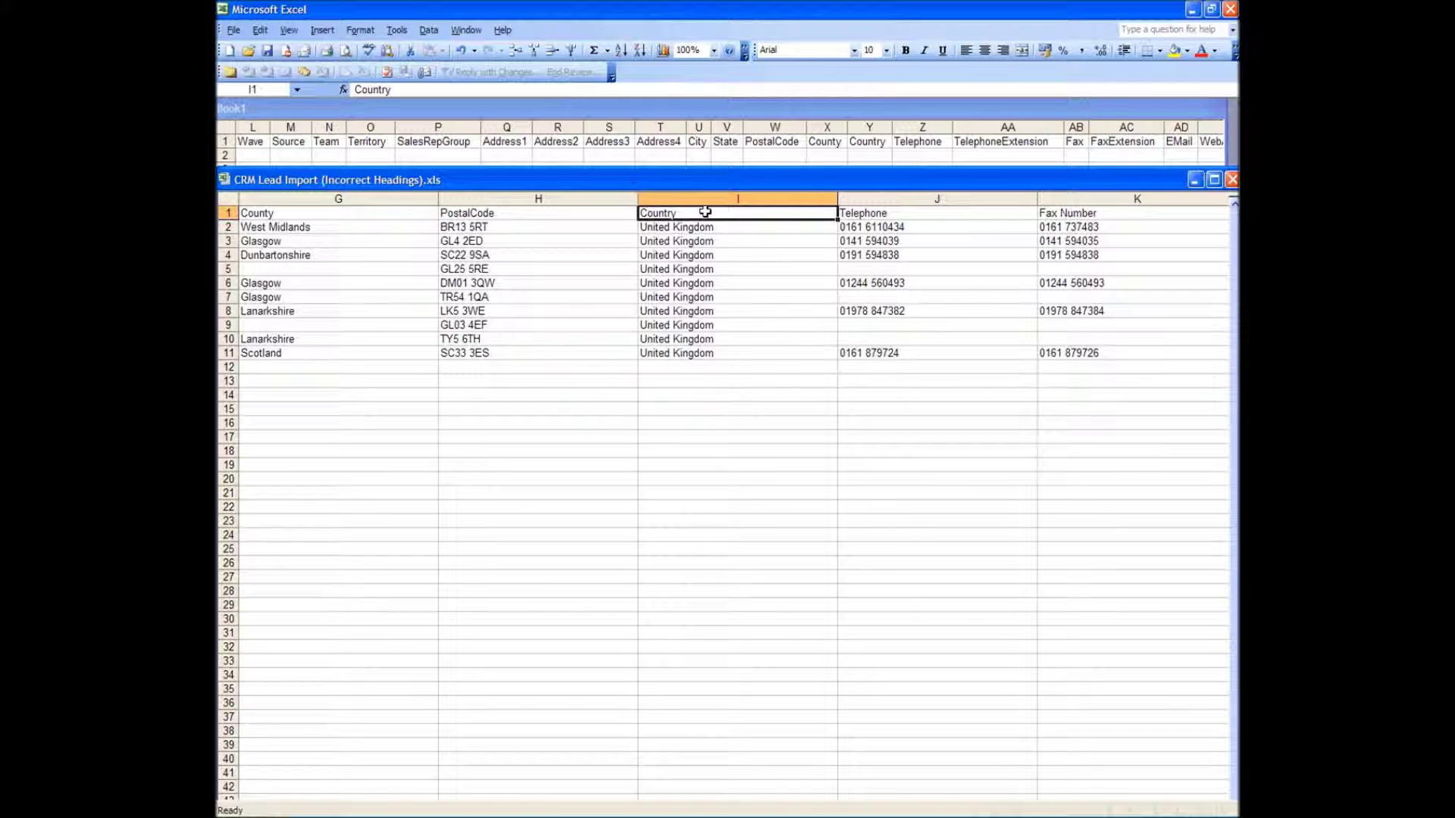
click(719, 268)
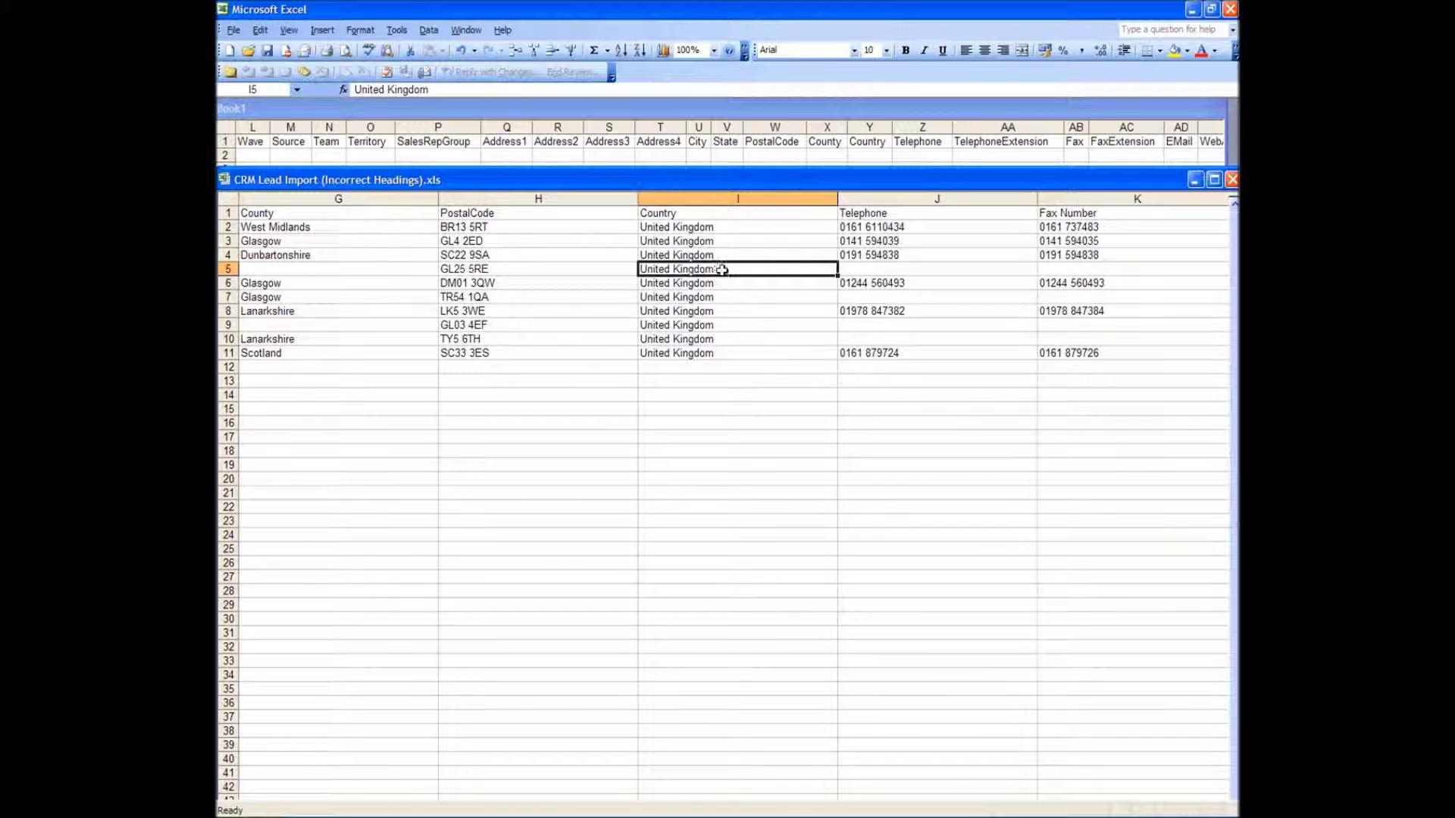
click(750, 314)
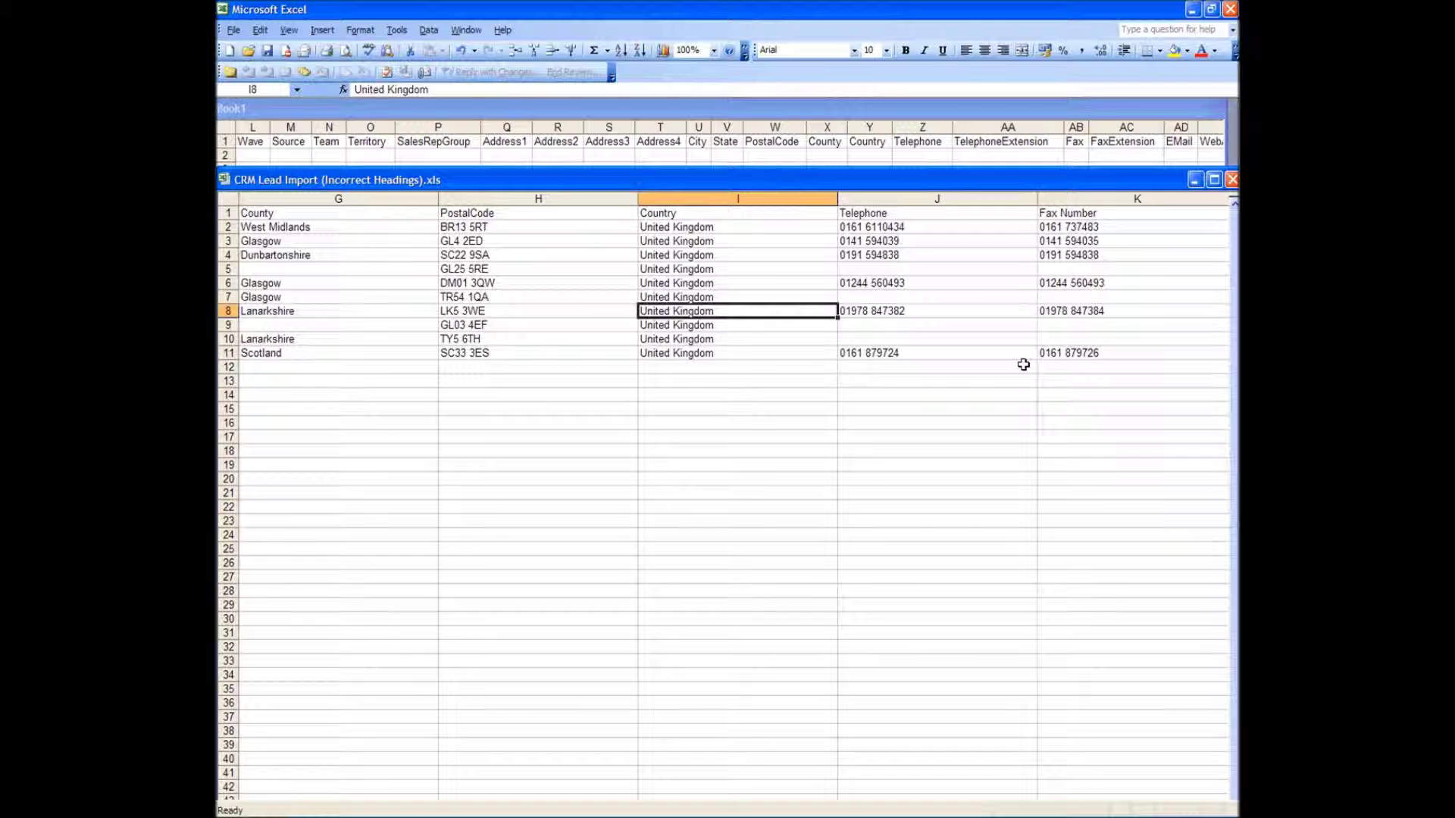
click(919, 242)
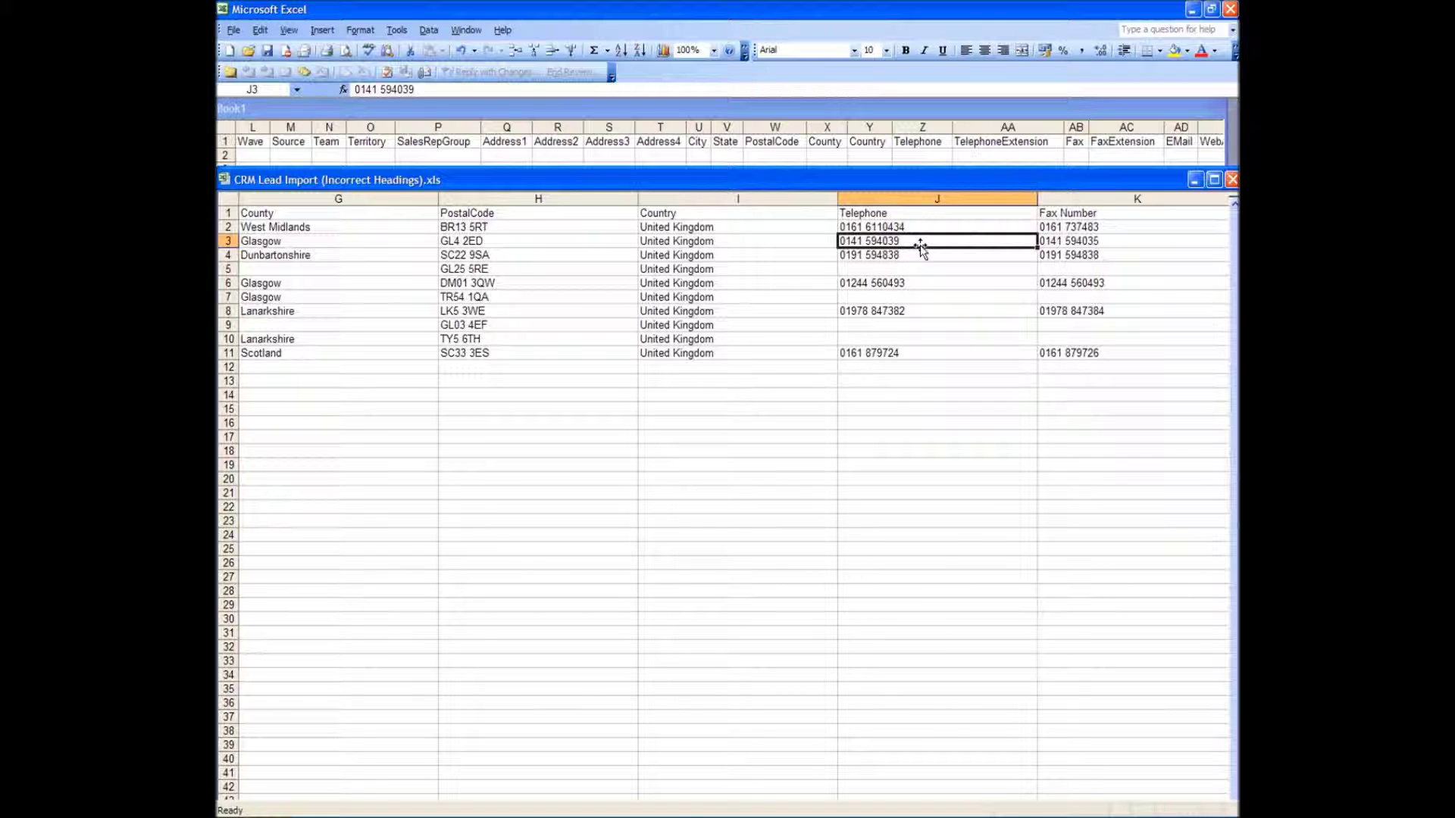
click(923, 256)
click(933, 271)
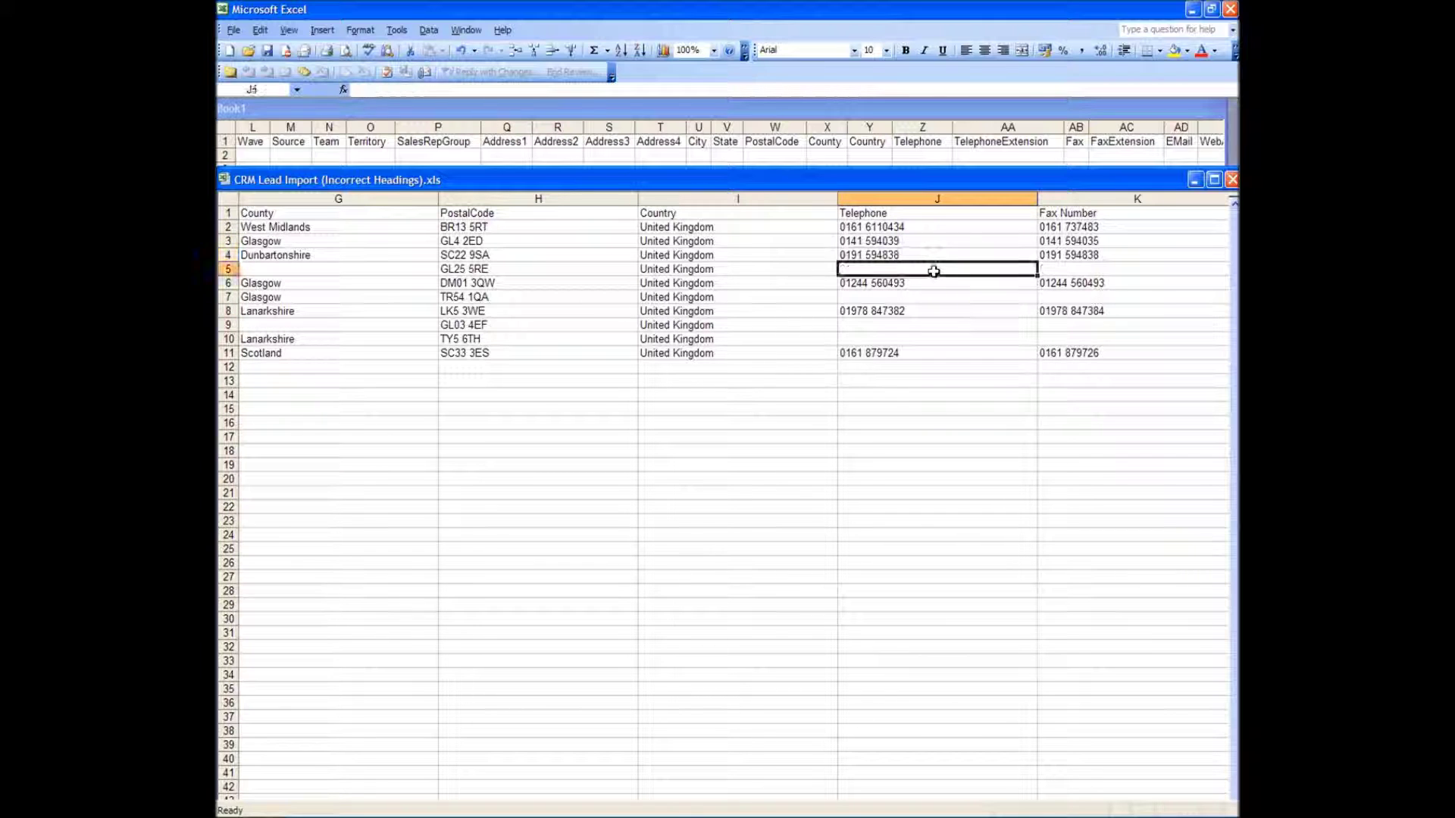
click(925, 227)
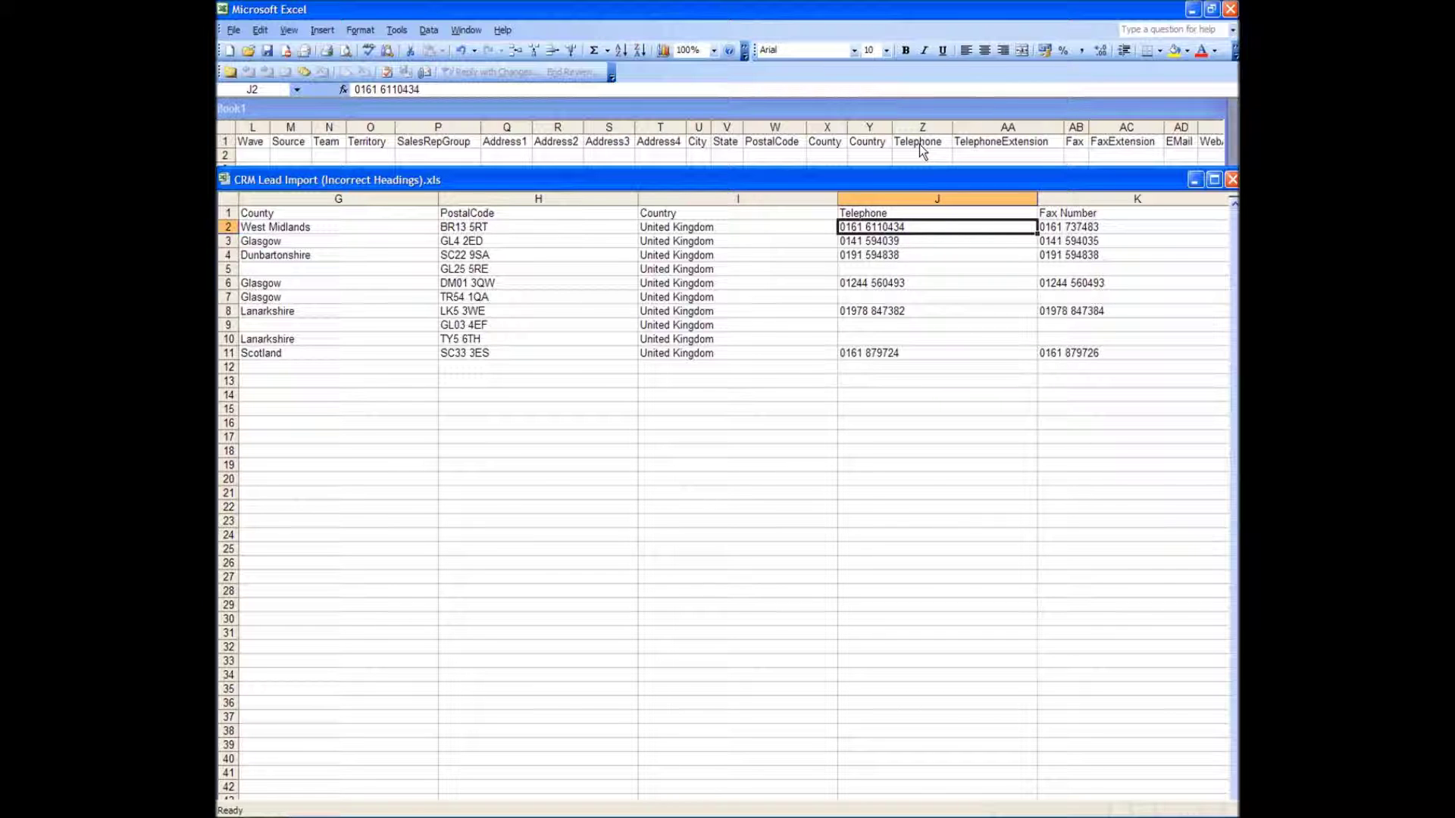
Step: Shorten the Fax Number heading in cell K1 to Fax
click(1066, 213)
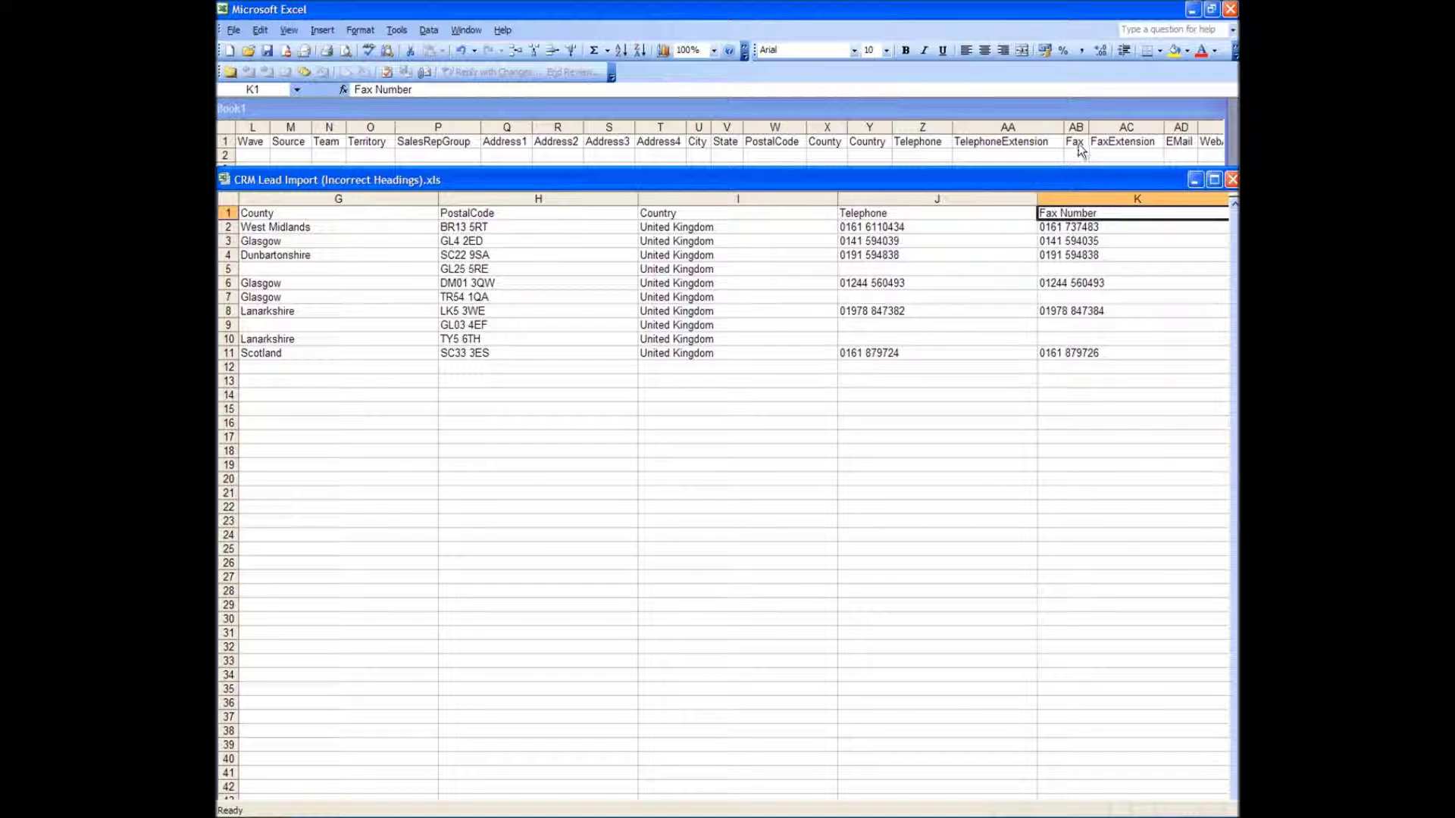
double_click(1107, 214)
key(BackSpace)
key(BackSpace)
key(BackSpace)
key(BackSpace)
key(BackSpace)
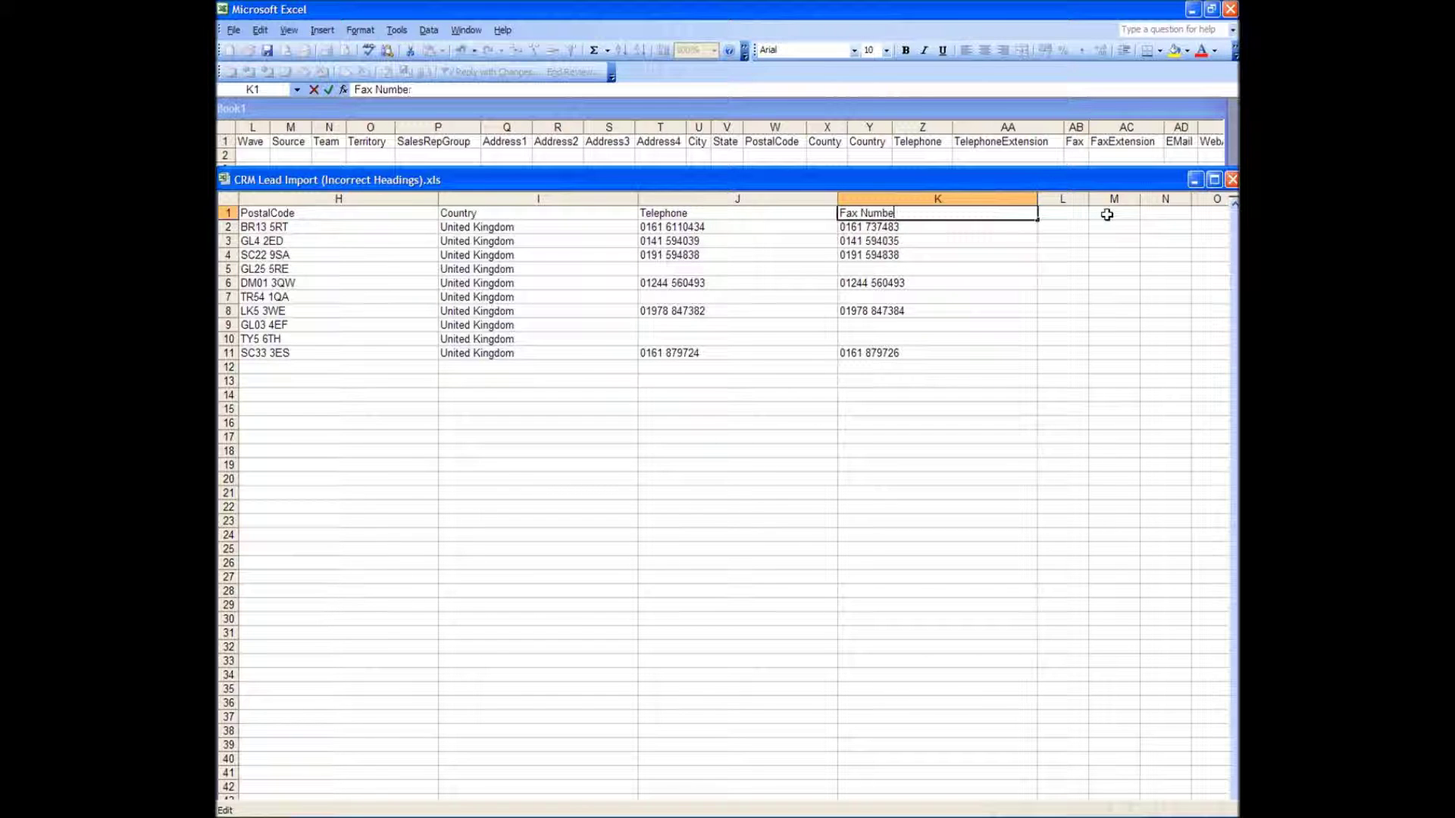
key(BackSpace)
key(BackSpace)
key(Return)
Step: Review the lead sheet's headings and data from the Telephone column back to the ContactName column
click(834, 284)
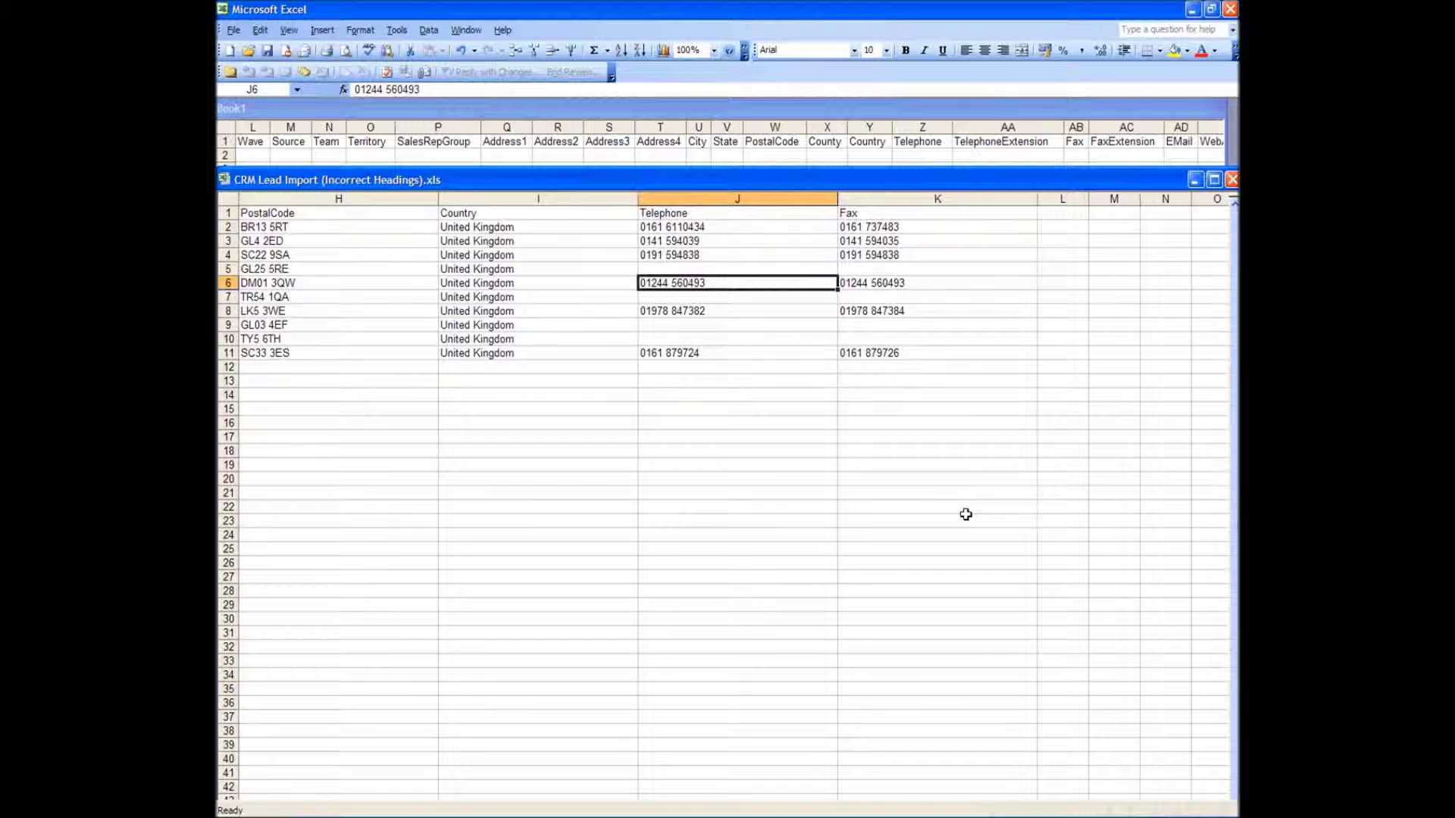
click(727, 254)
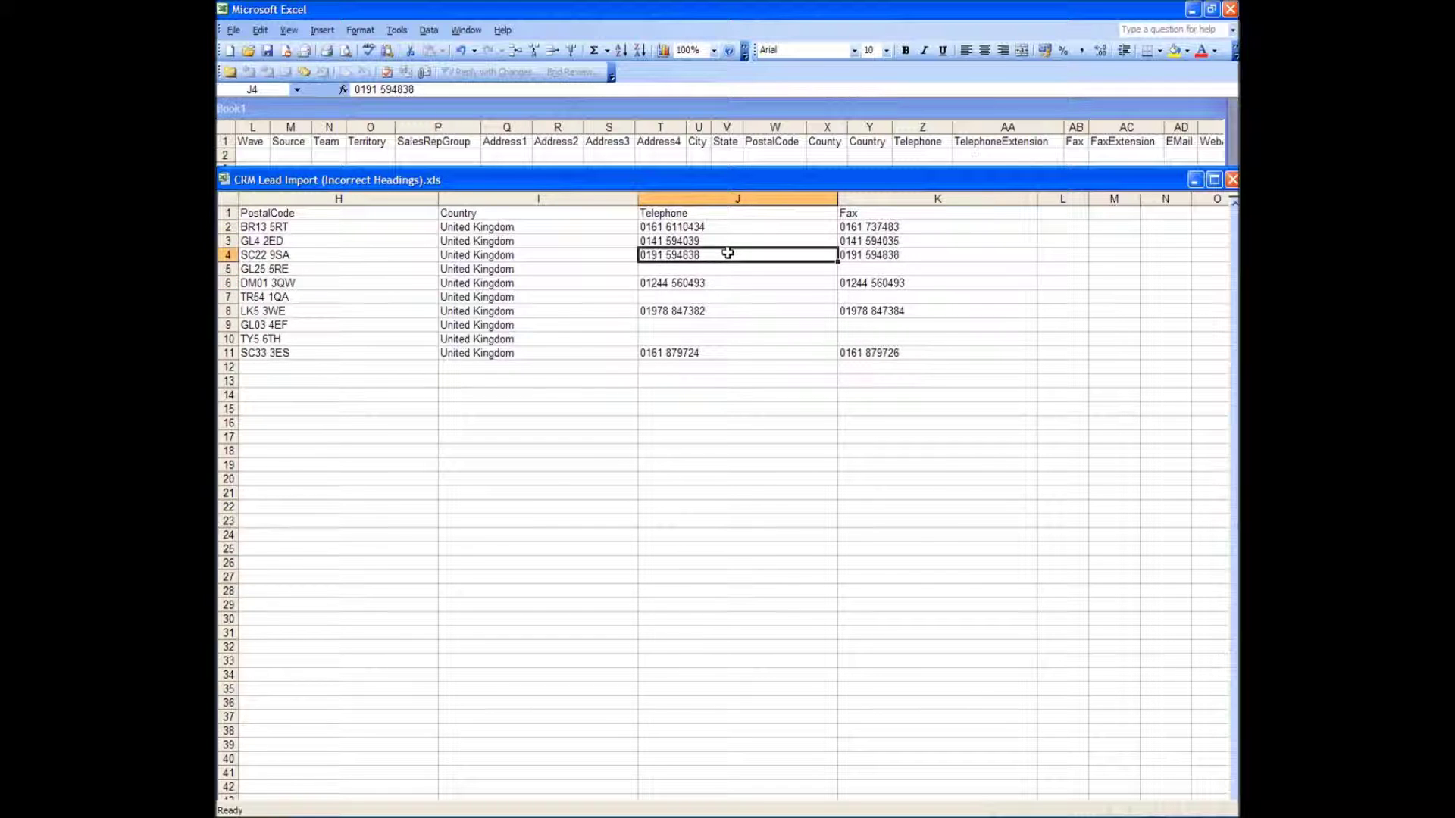
key(Left)
key(Left)
key(Left)
key(Left)
key(Left)
key(Left)
key(Left)
key(Left)
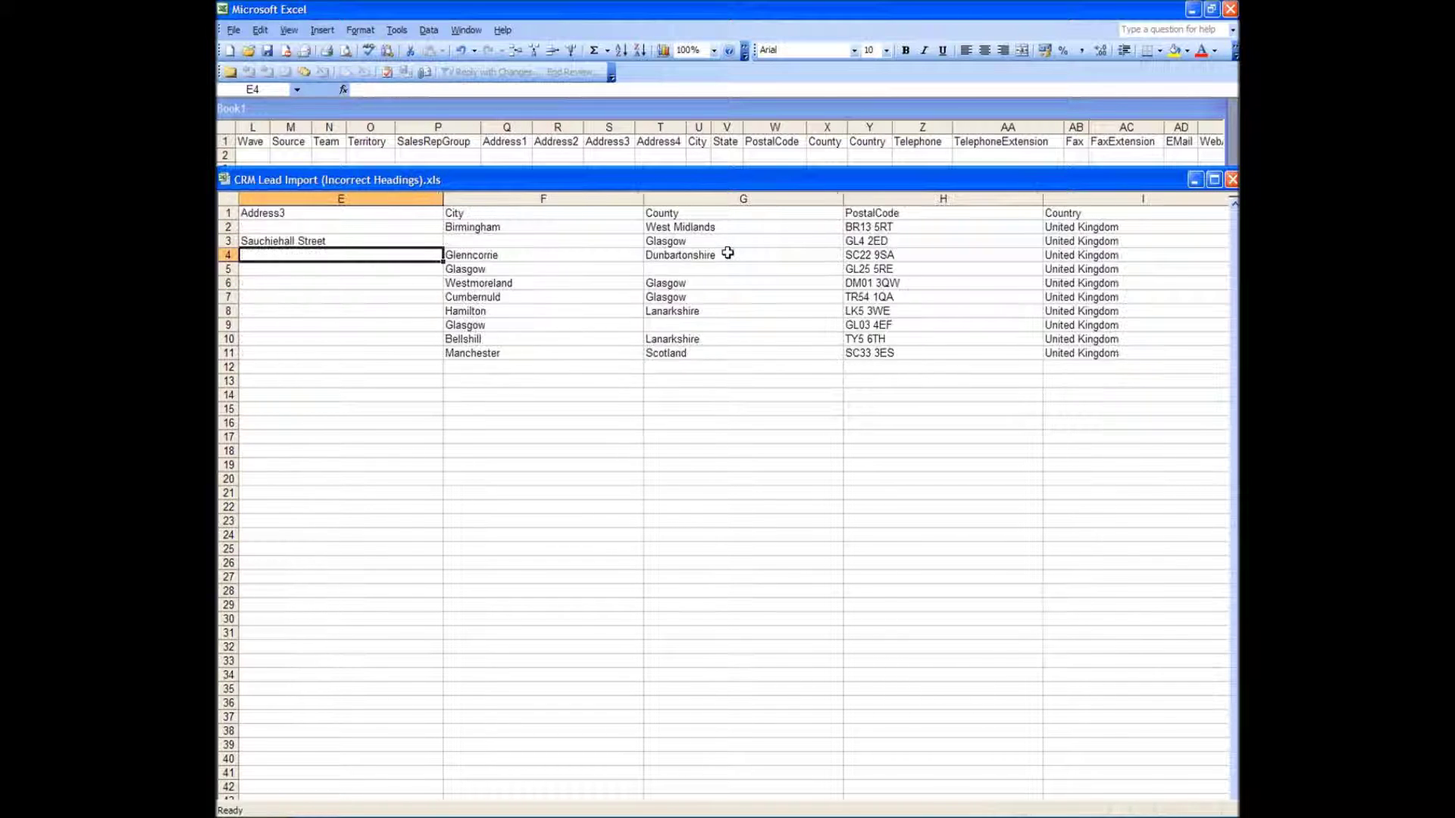
key(Left)
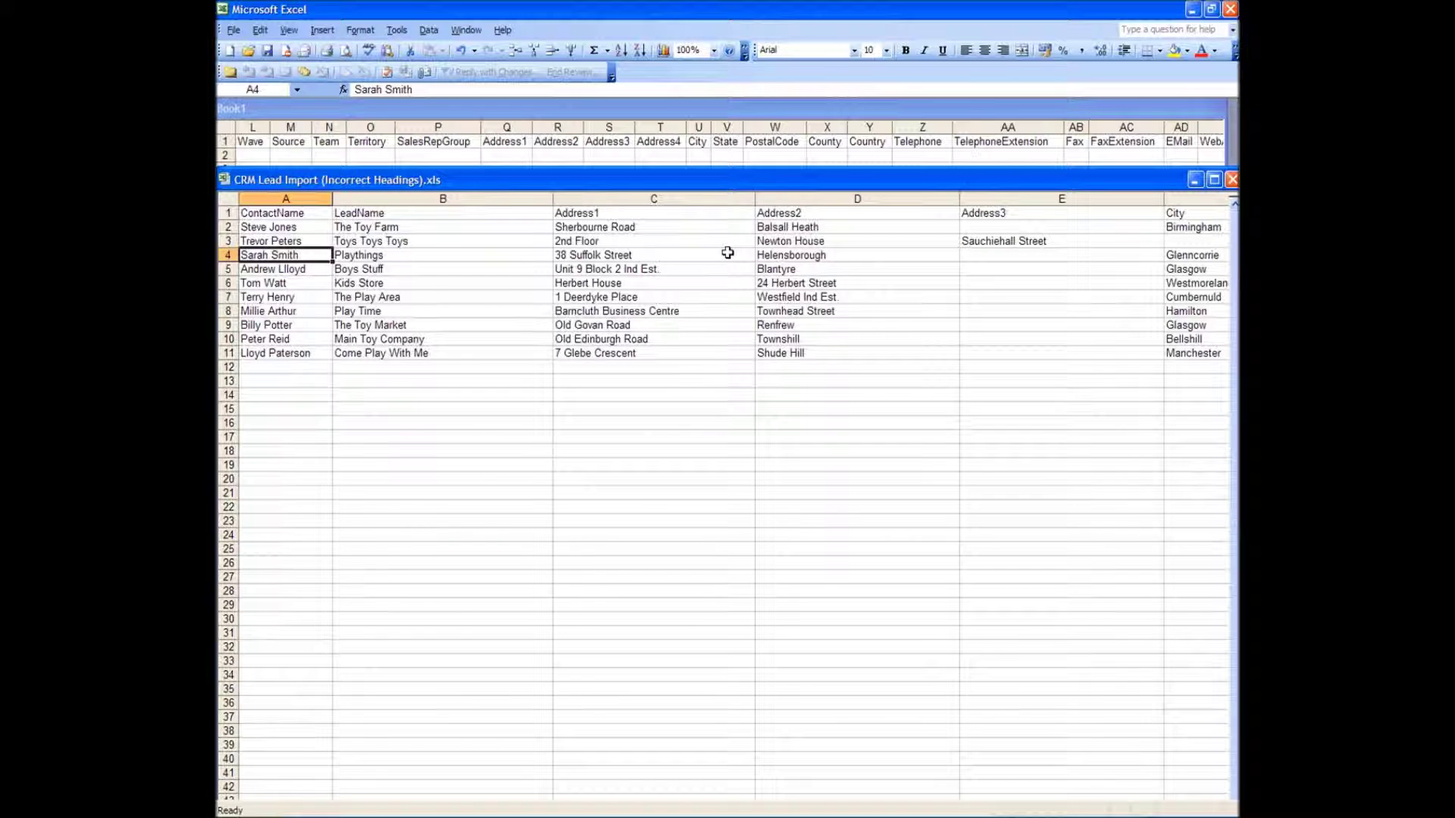
Step: Close the CRM Lead Import (Incorrect Headings).xls workbook and save its changes
key(alt)
click(1231, 179)
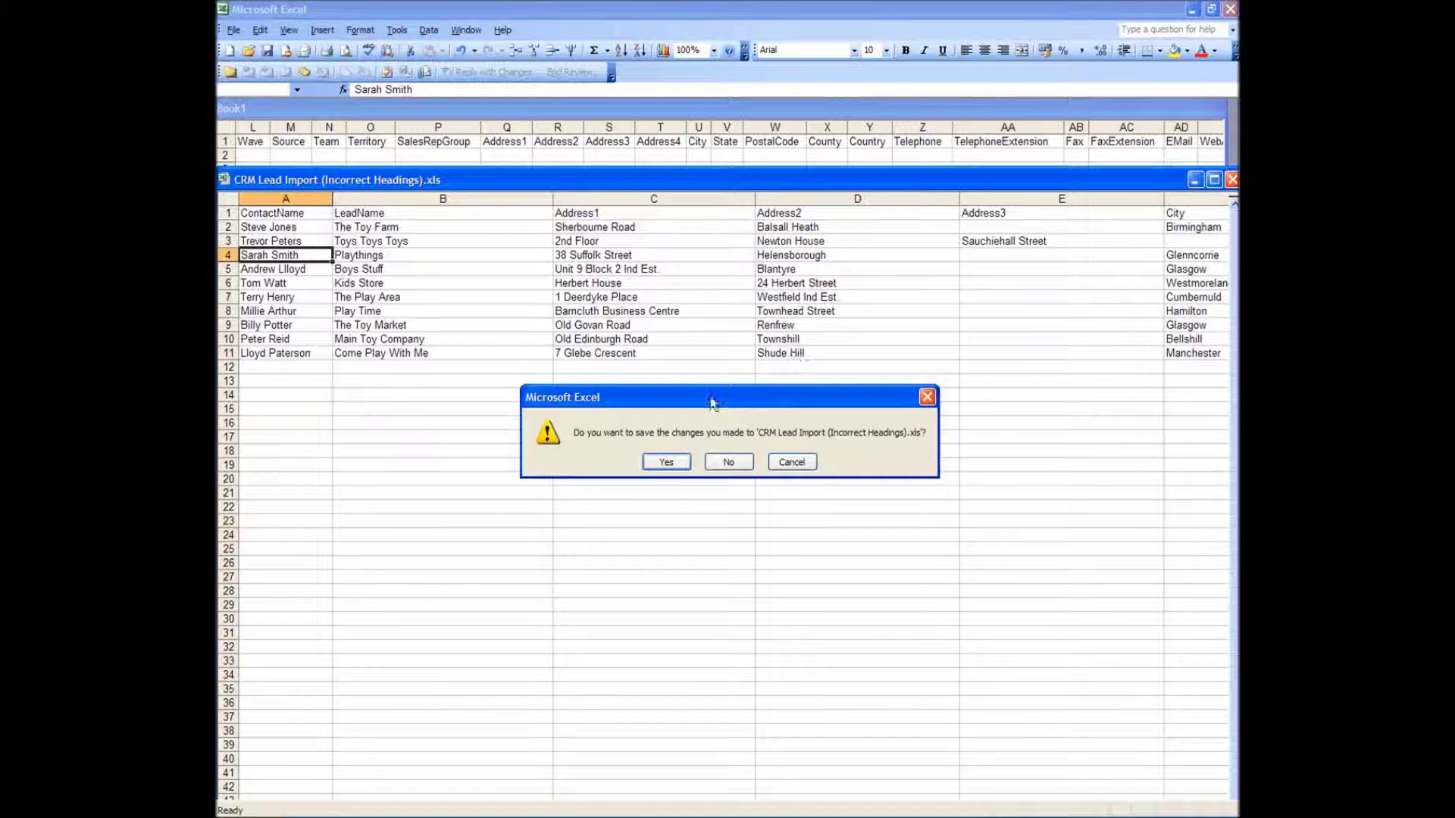
click(669, 467)
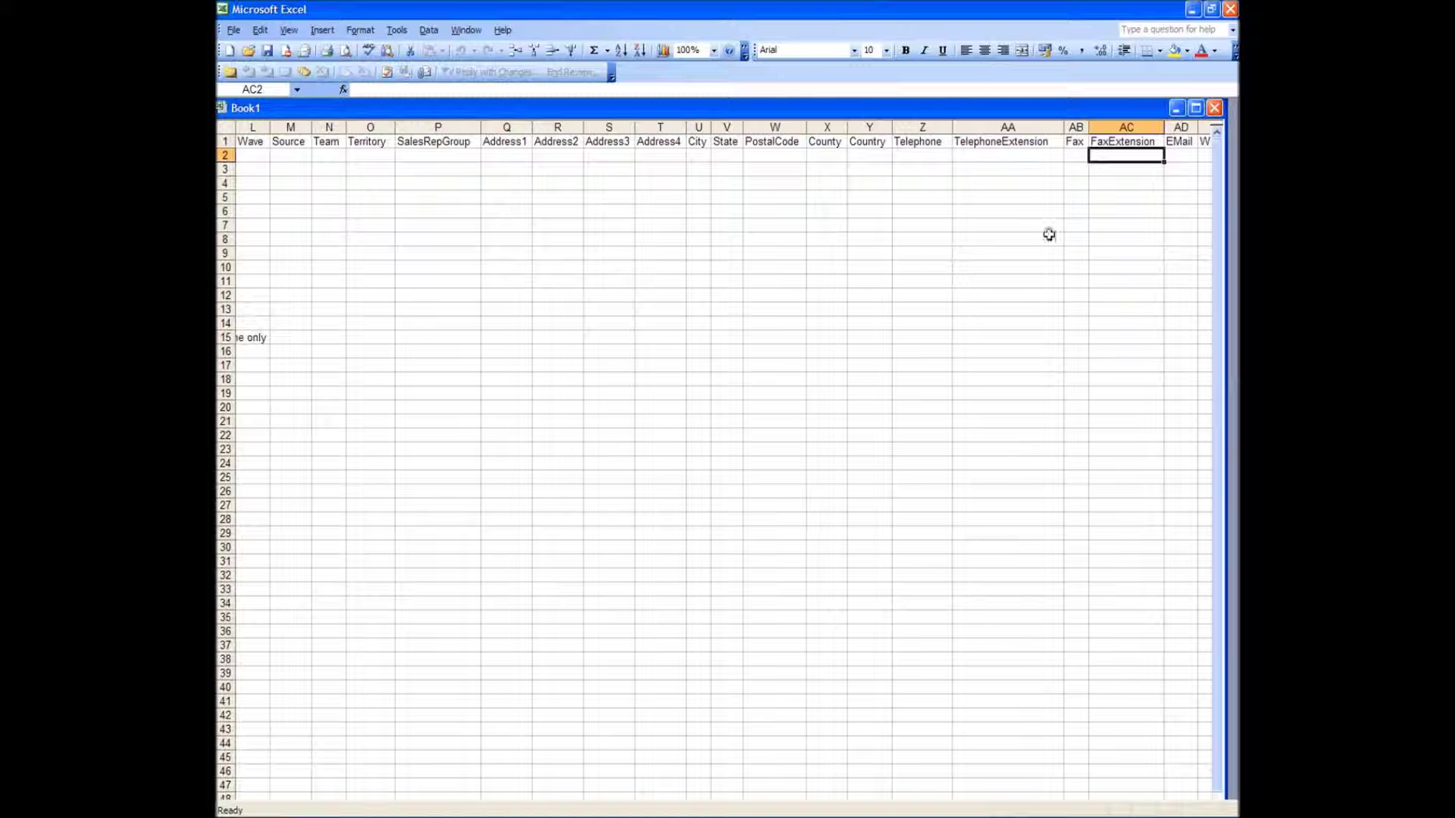
Step: Close the Book1 template workbook without saving it and exit Excel
click(1213, 108)
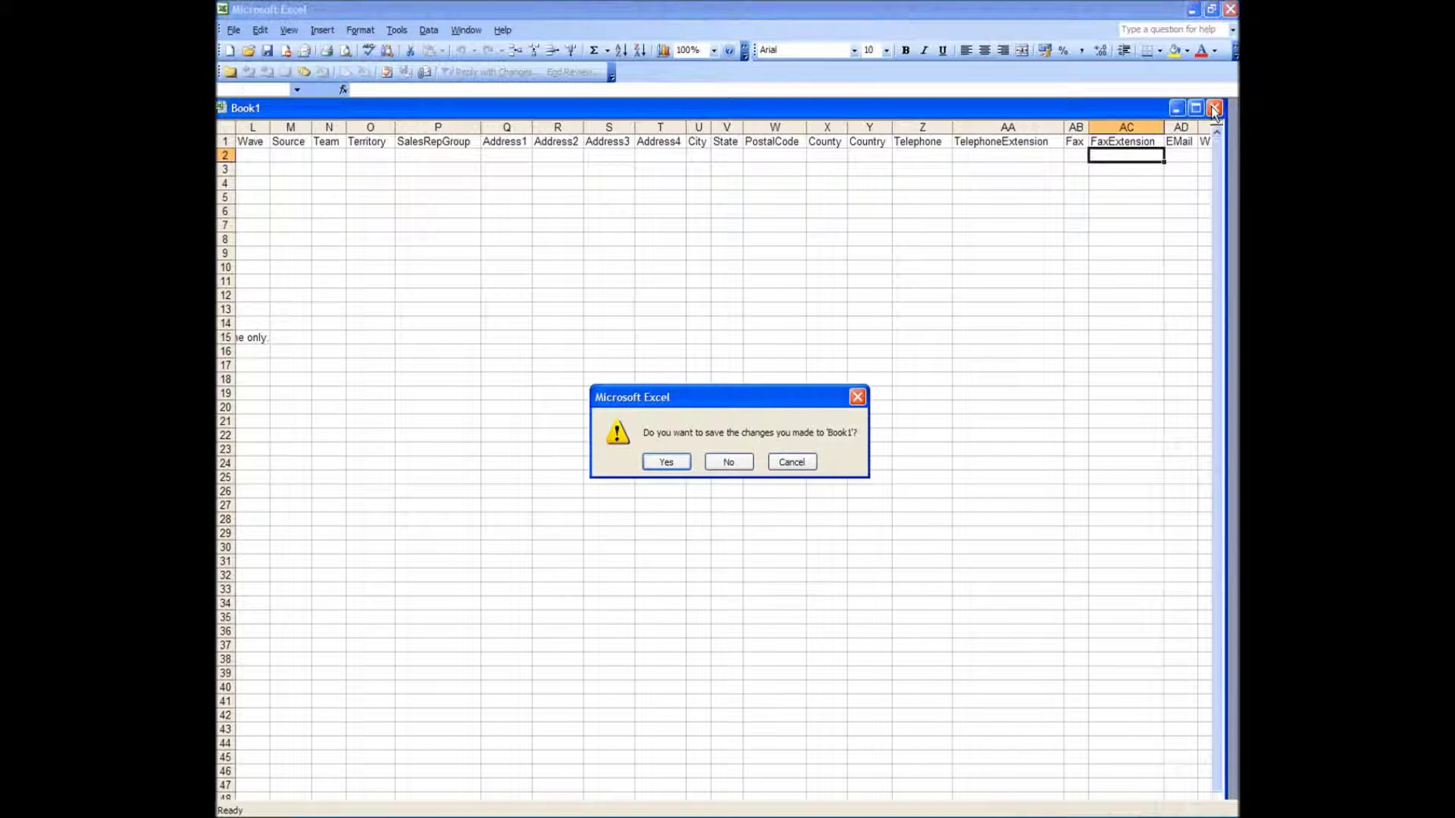
click(728, 463)
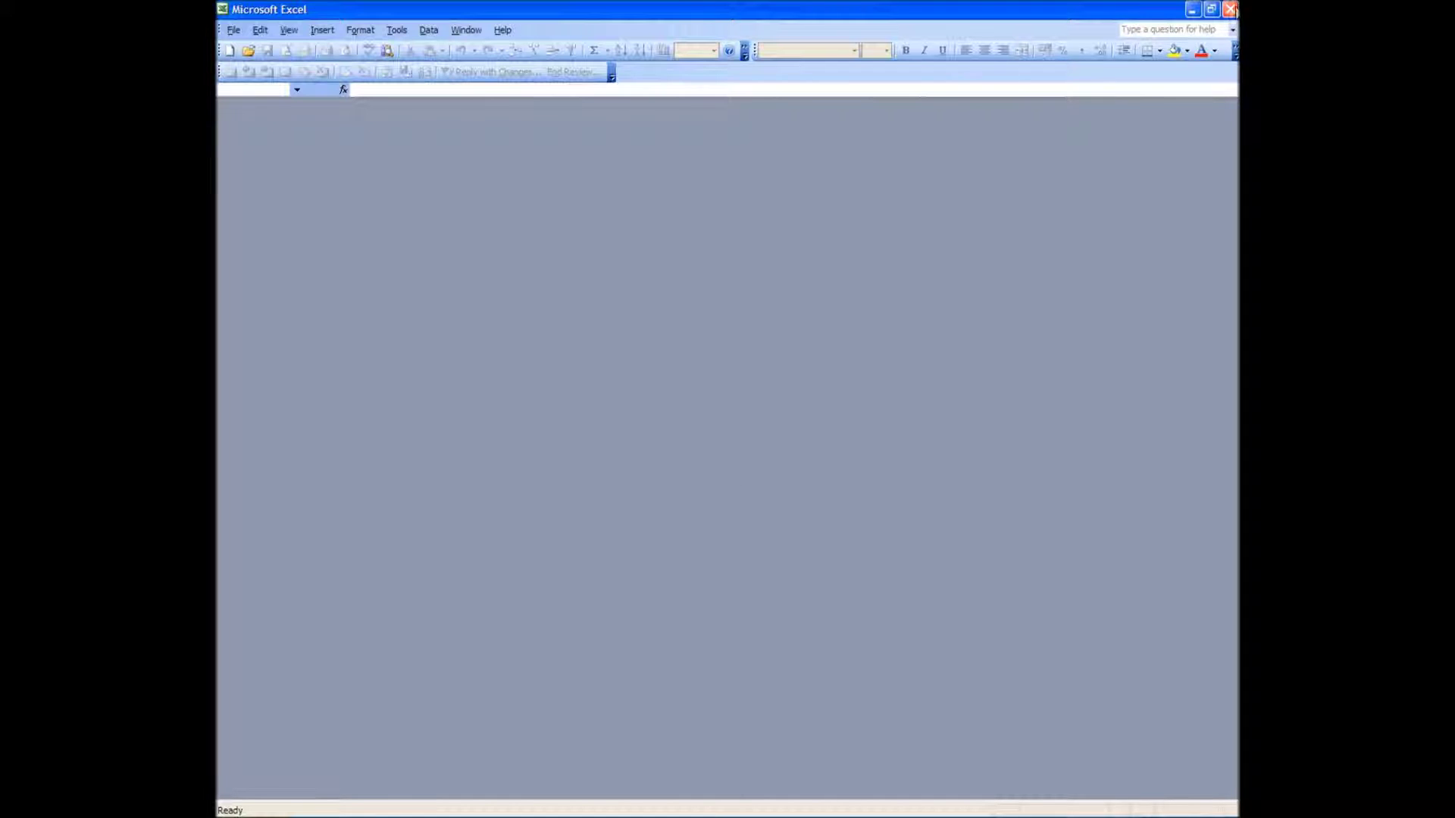
click(1230, 9)
Step: Close the 4 Support Workshop Import Files folder window
click(902, 271)
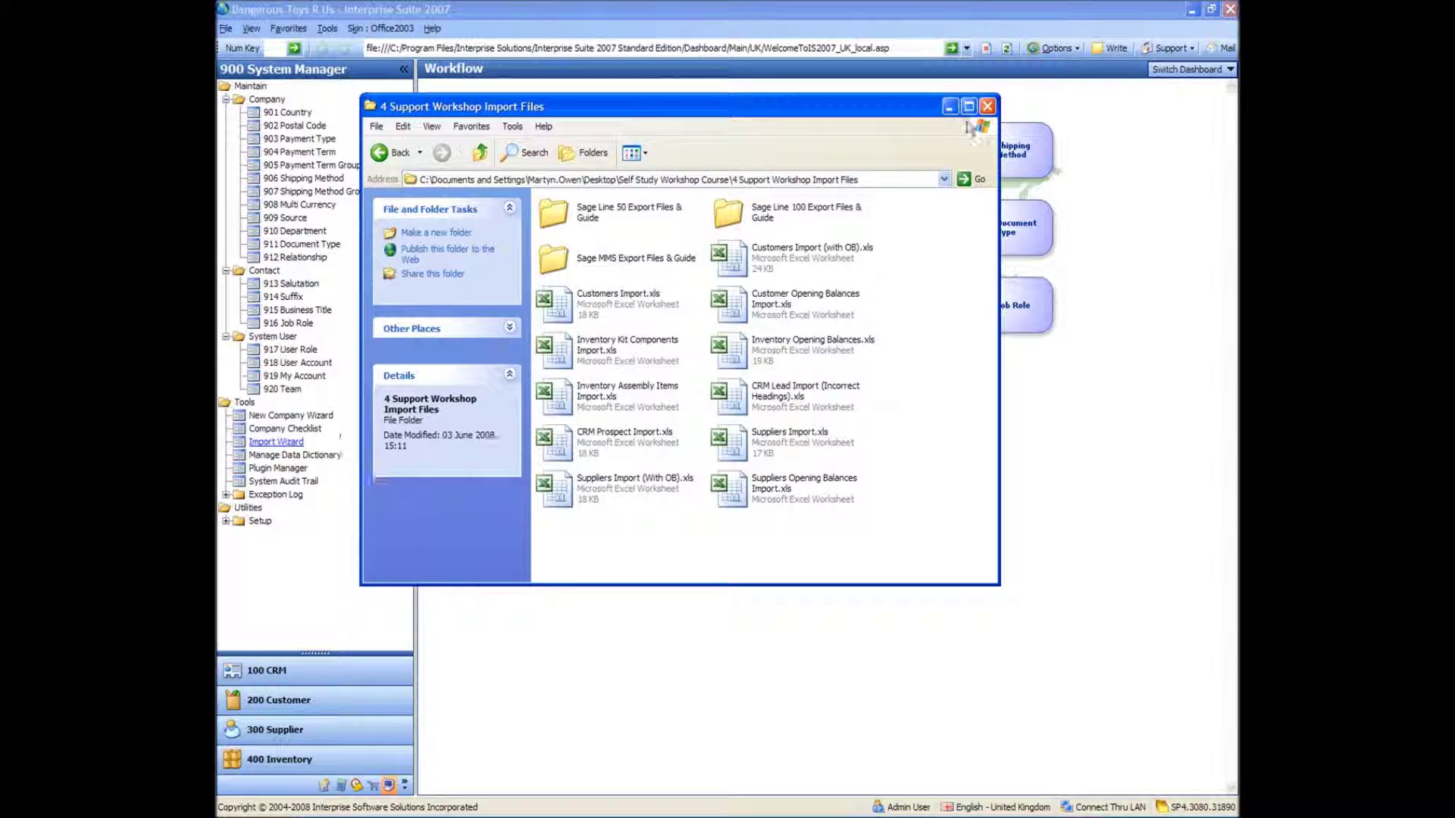
click(949, 106)
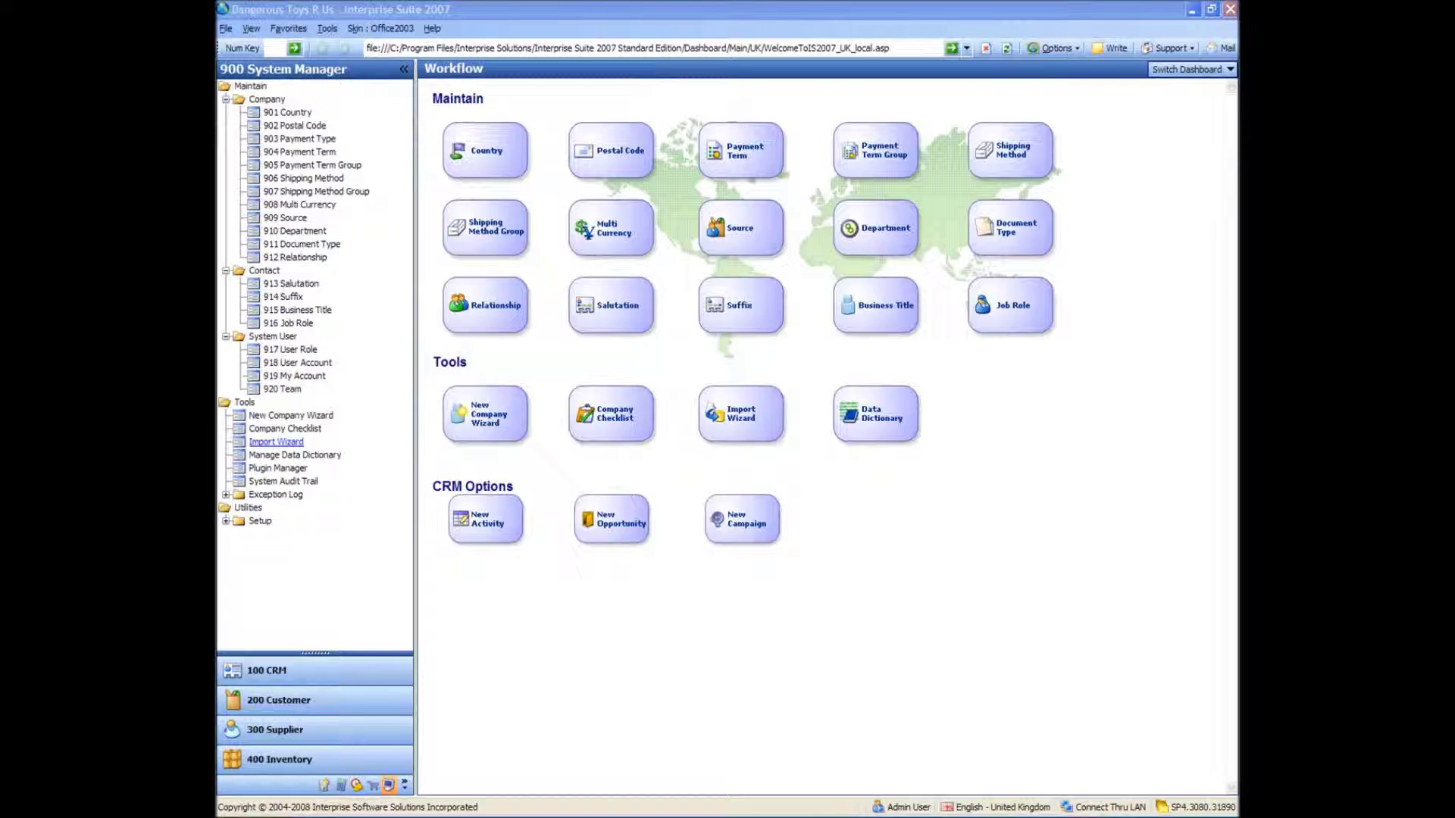
key(alt+Tab)
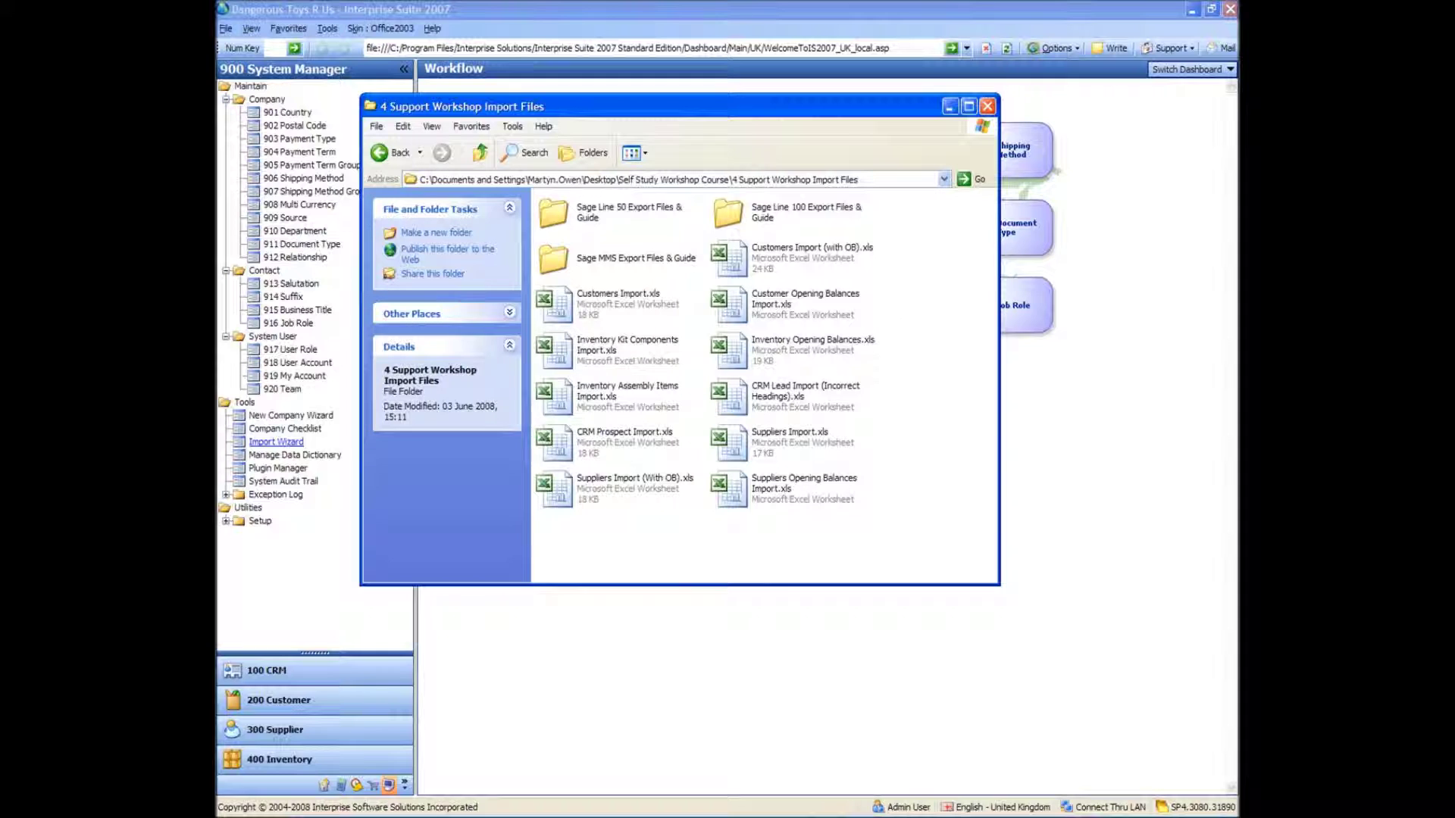
click(988, 107)
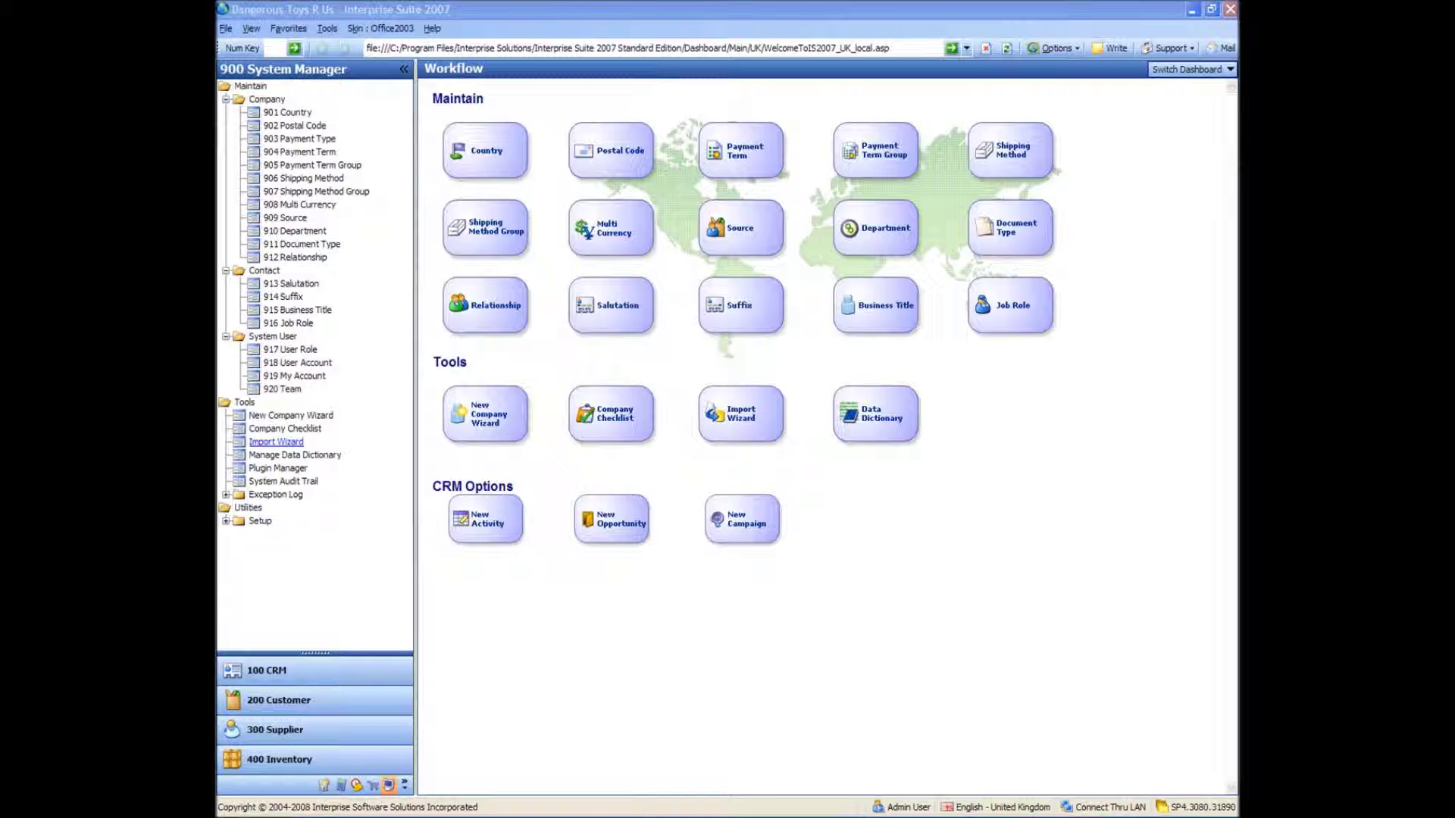
Step: In the Import Wizard, set CRM Lead Import (Incorrect Headings).xls from 4 Support Workshop Import Files as the source file for the Leads table
click(703, 415)
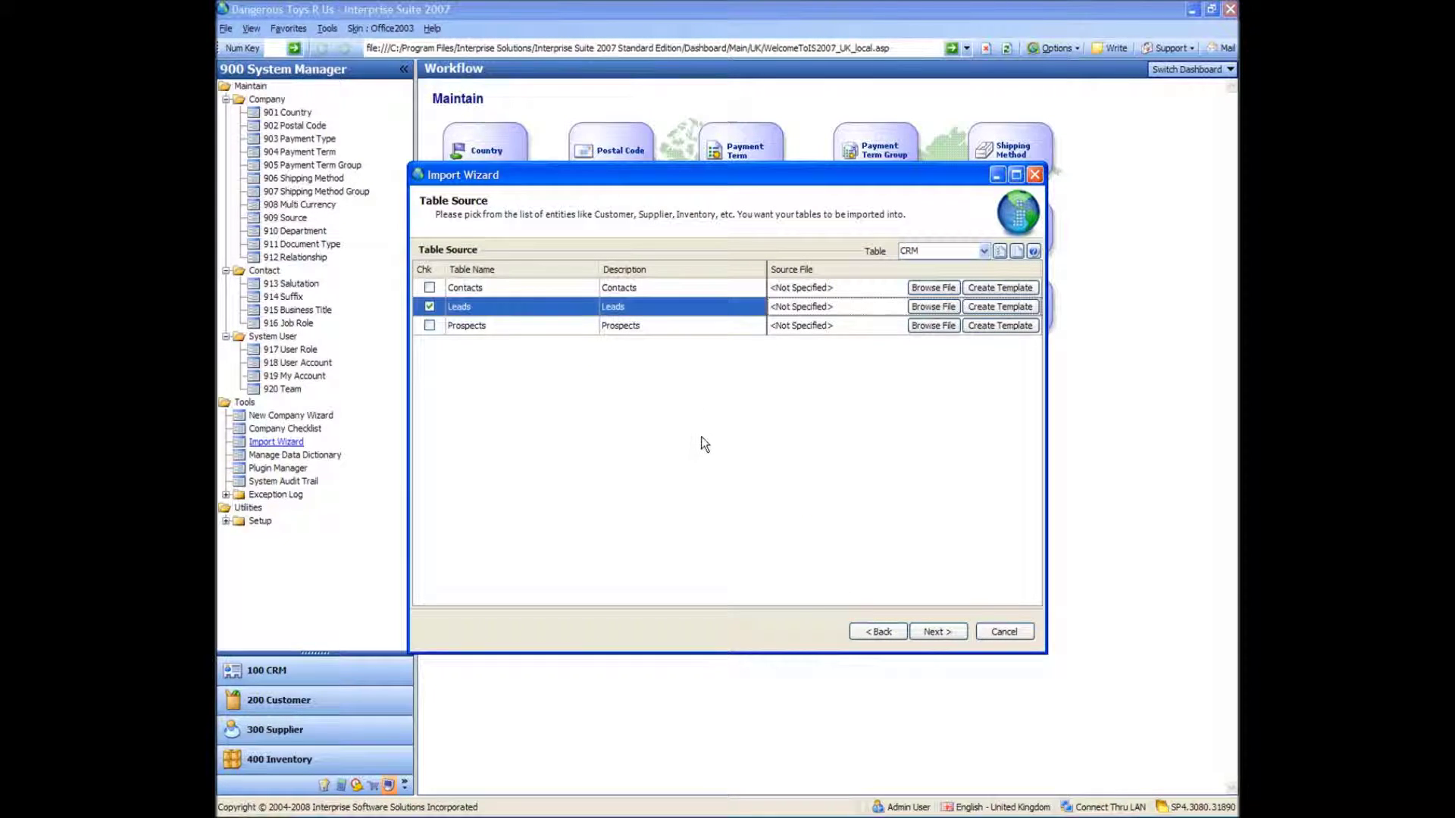
click(938, 309)
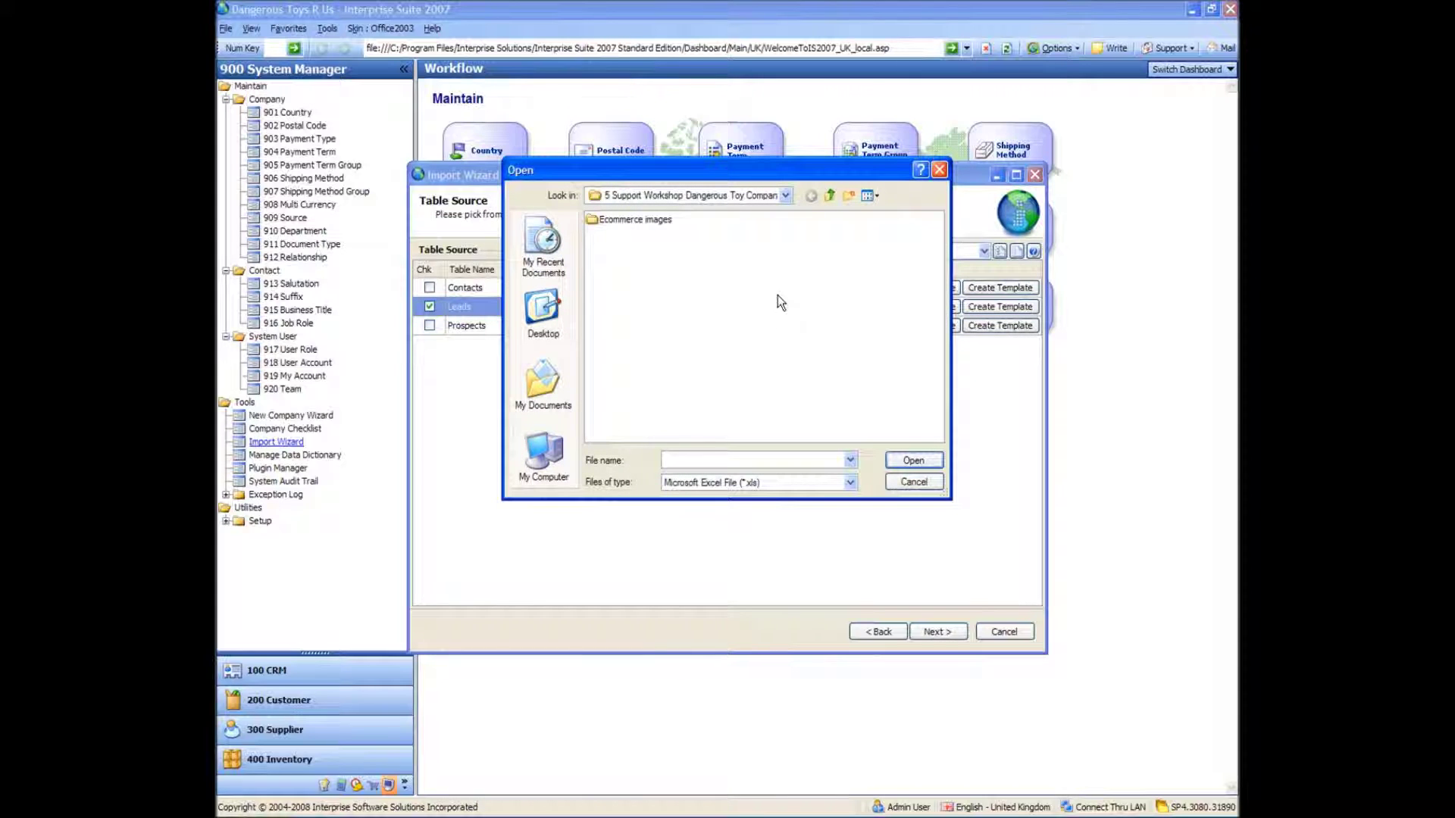
click(831, 195)
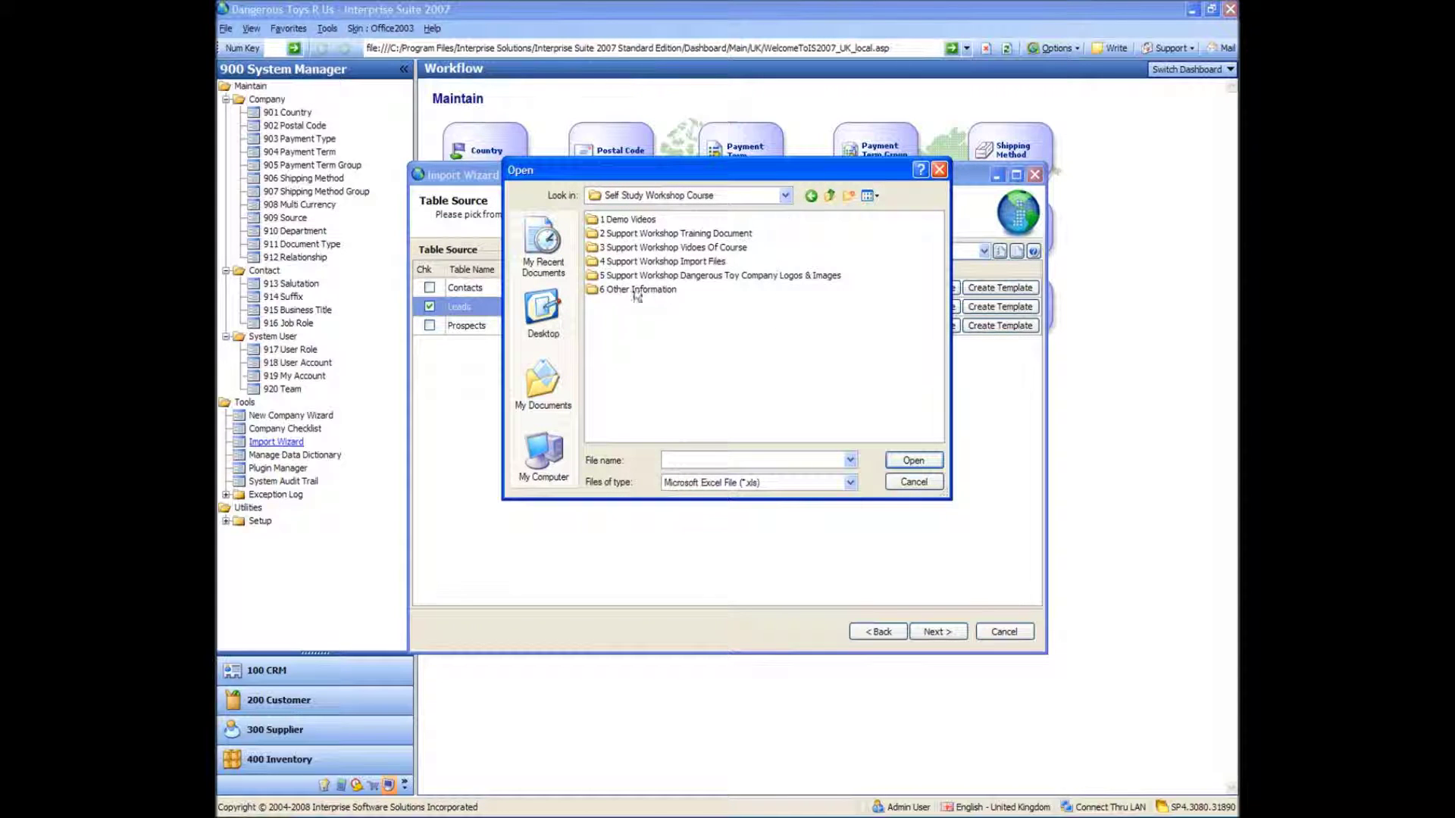
double_click(635, 262)
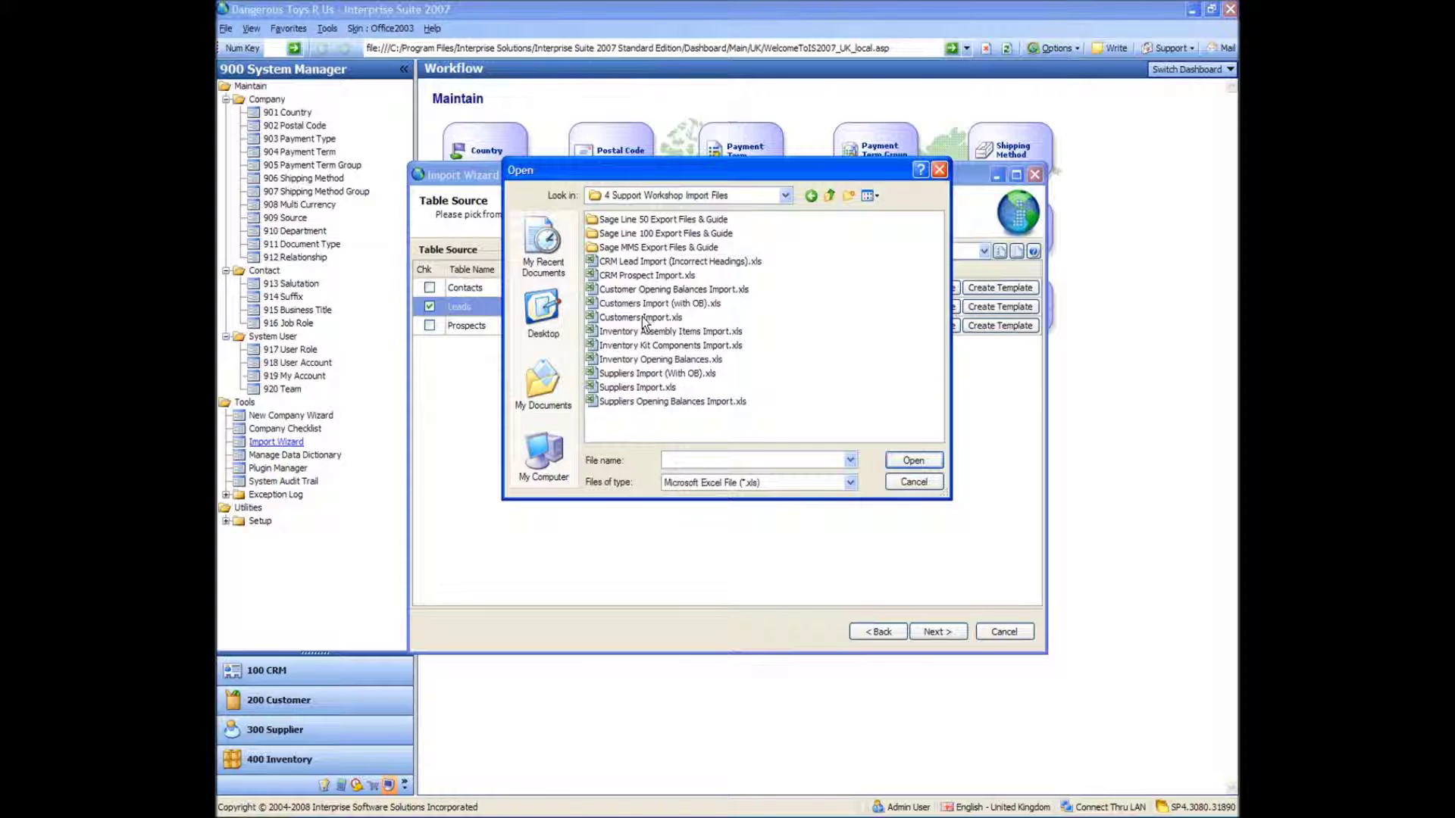
double_click(643, 264)
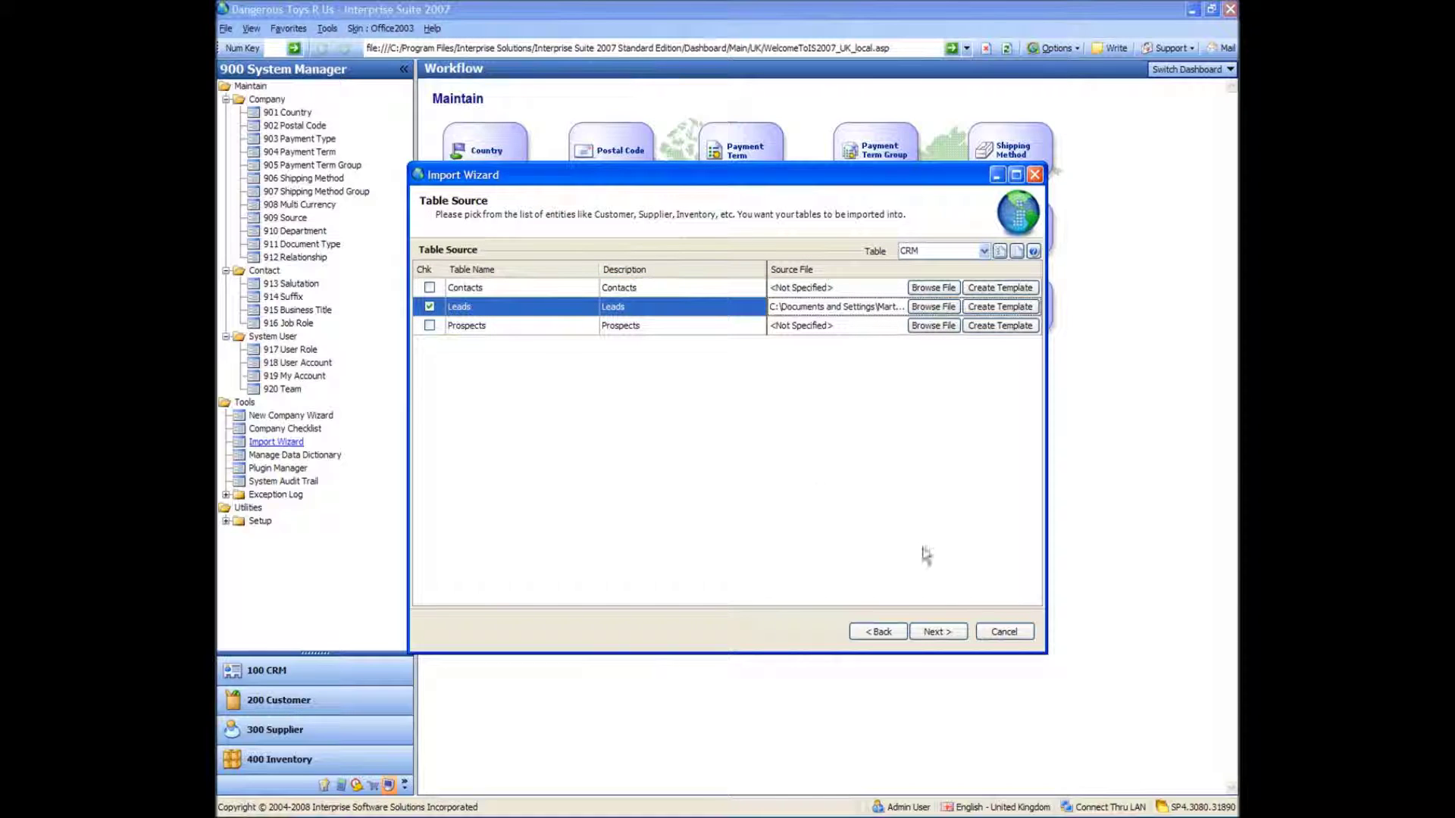
Step: Run the Leads import through to the wizard's completion, checking the import status details
click(938, 632)
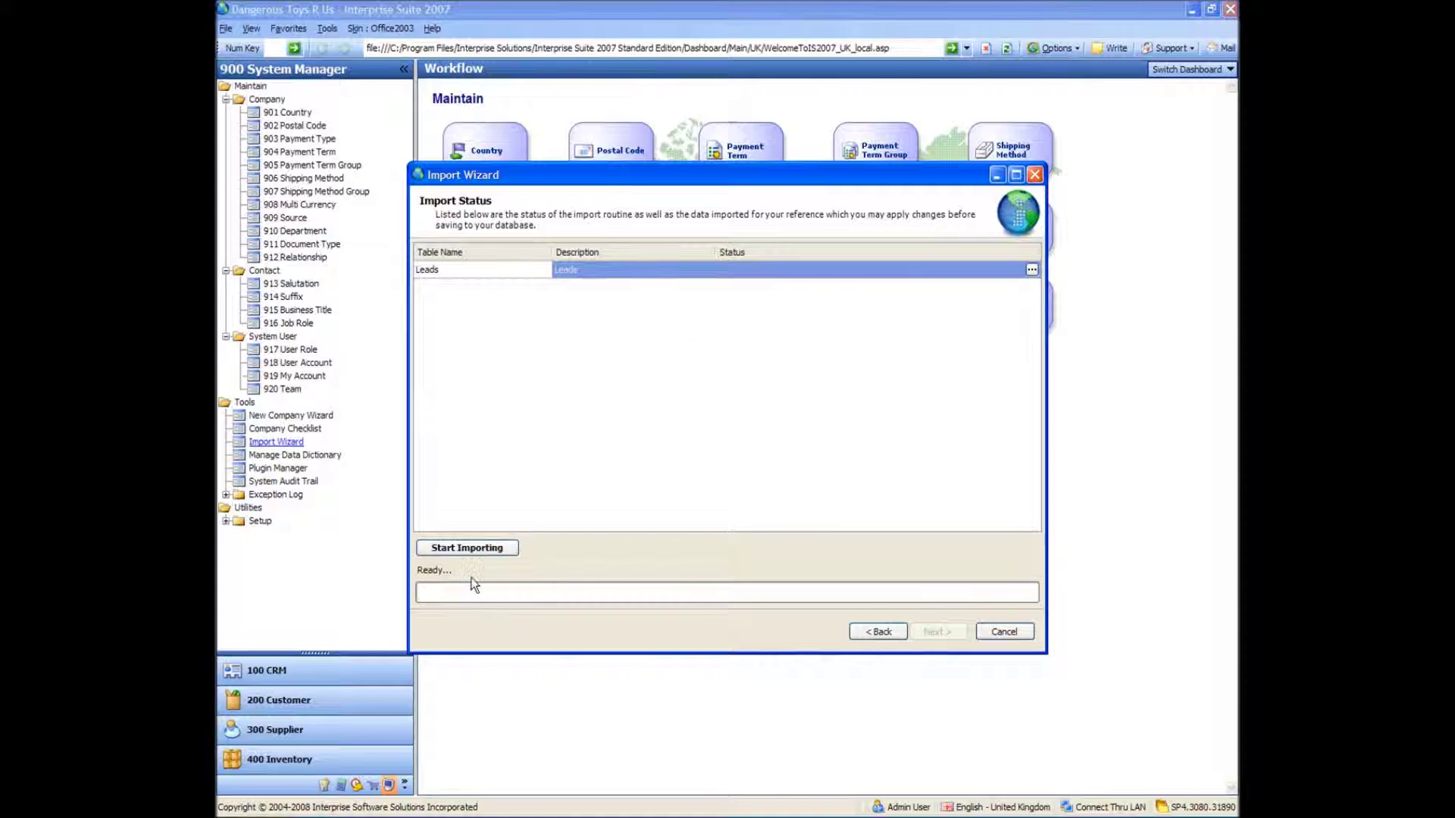
click(467, 548)
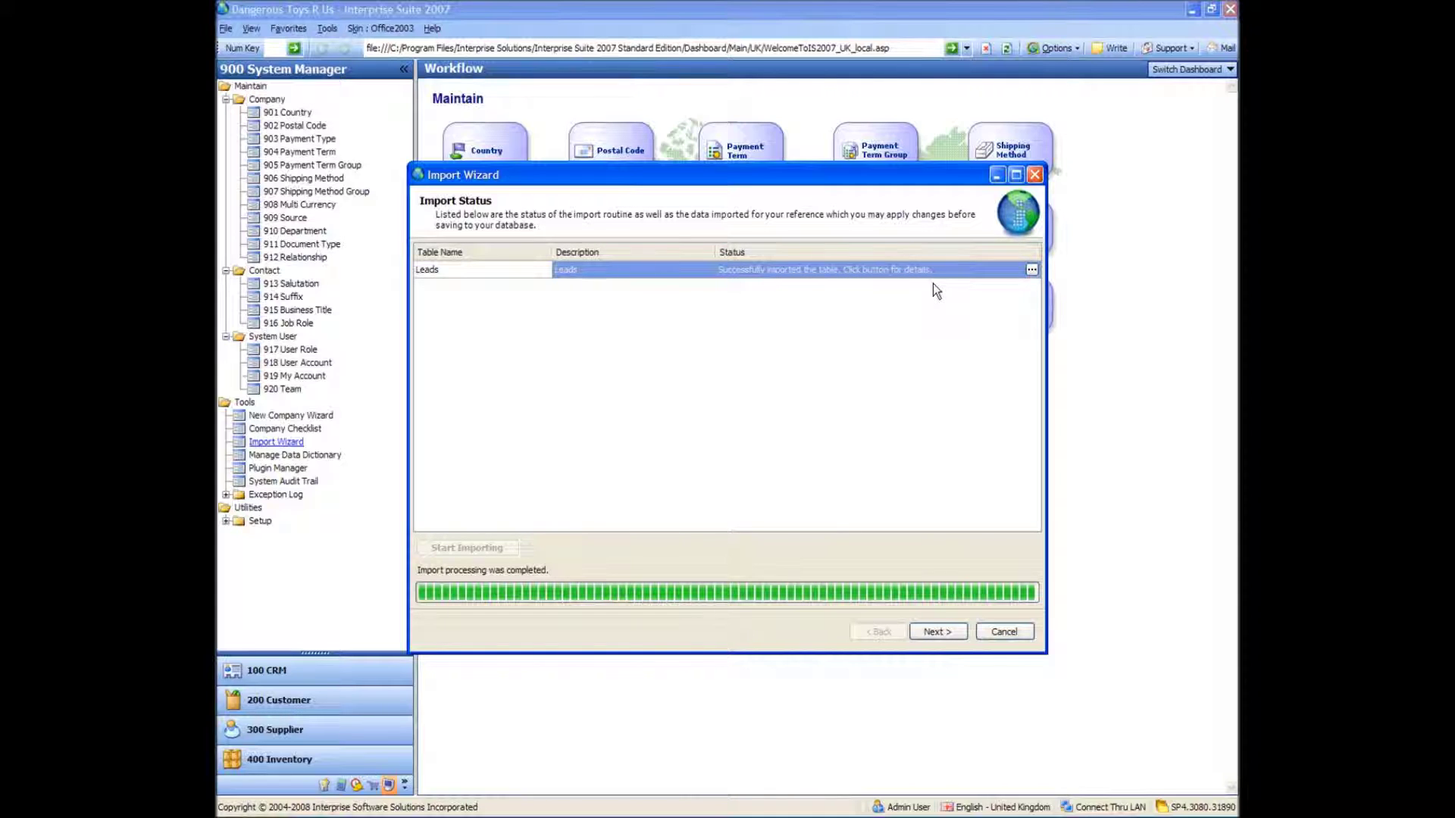
click(1031, 271)
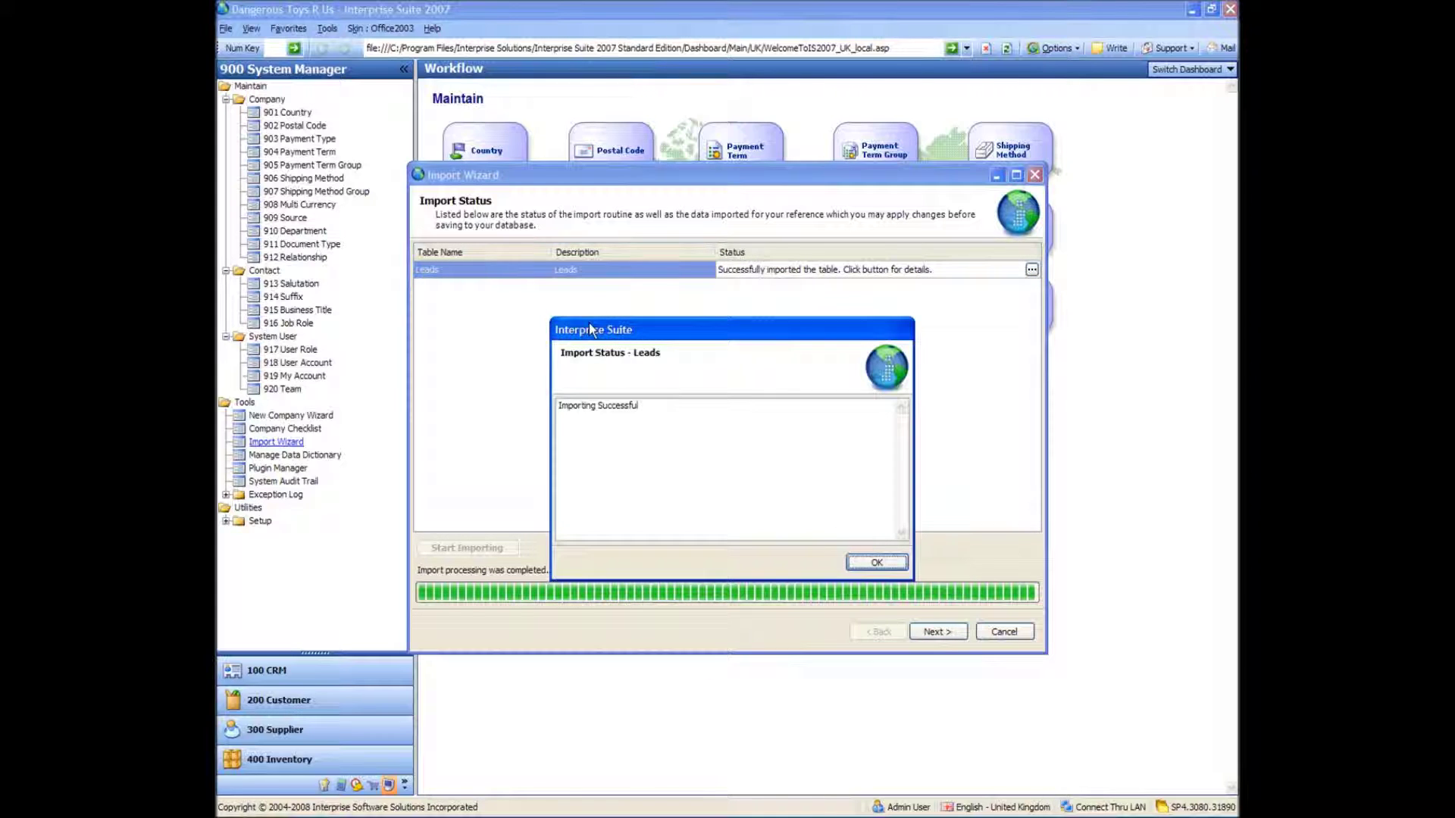
click(713, 464)
click(876, 560)
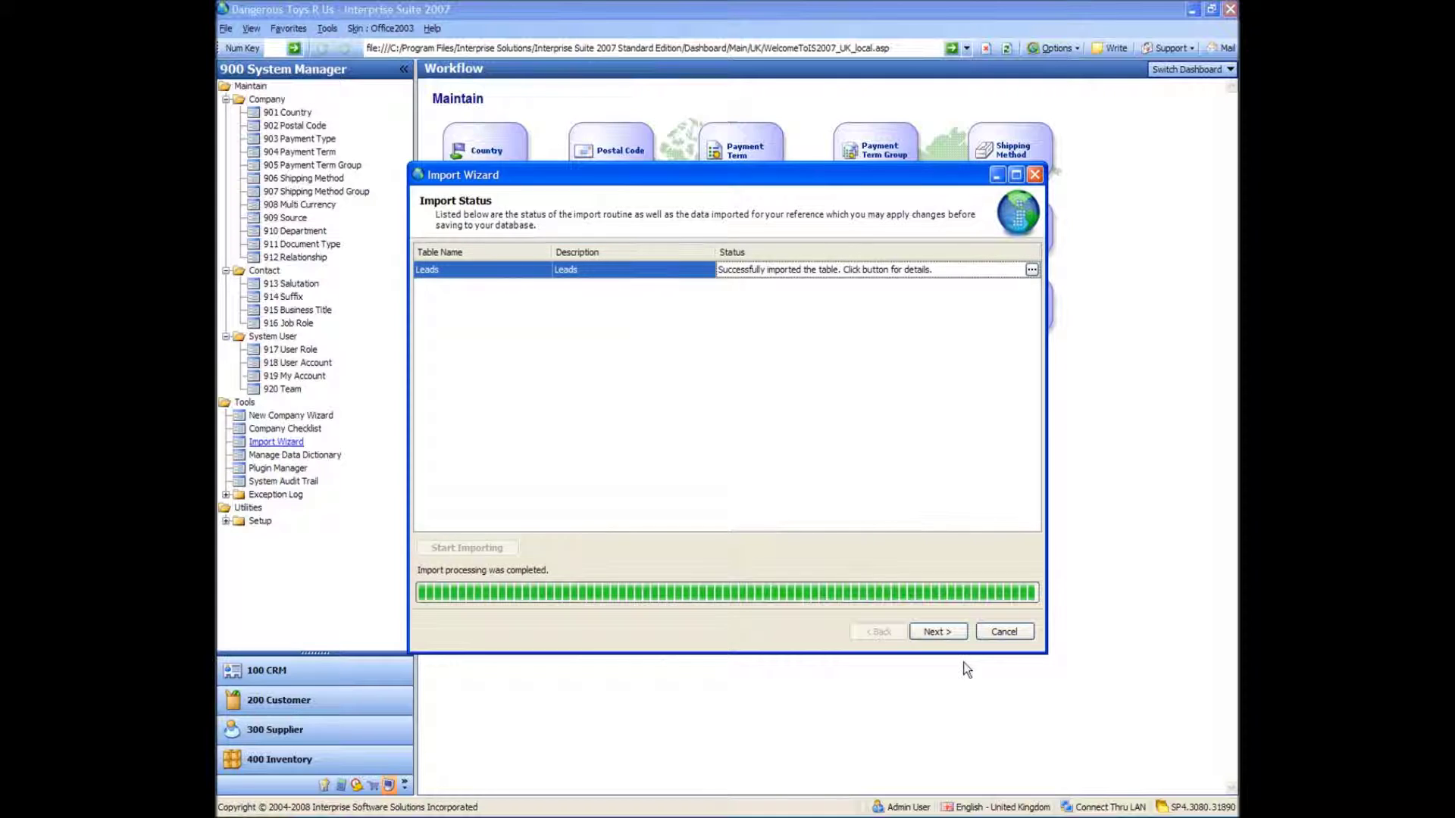
click(938, 632)
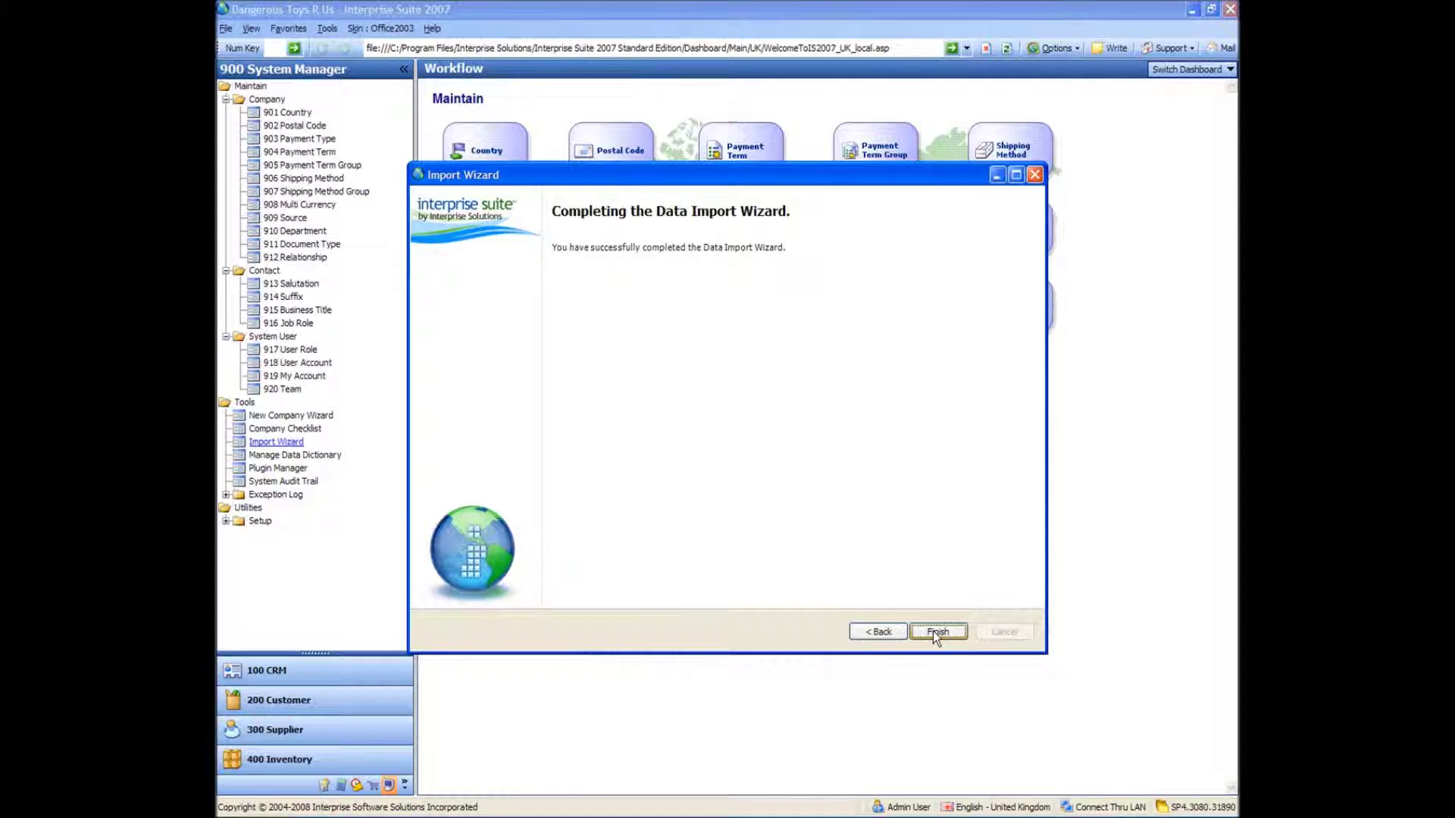
click(937, 632)
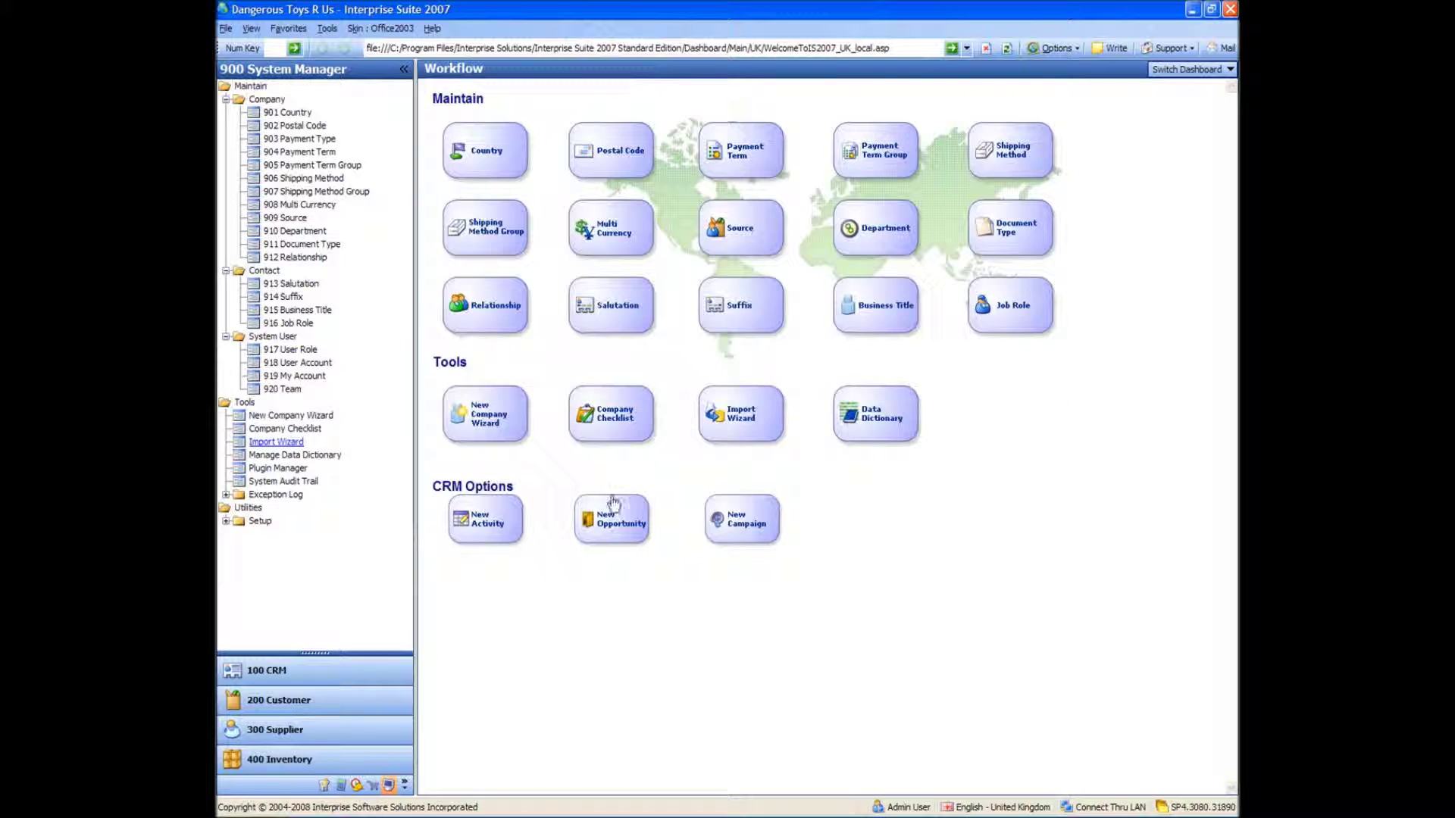
Step: Open the CRM lead search and examine the imported records among the active leads
click(280, 671)
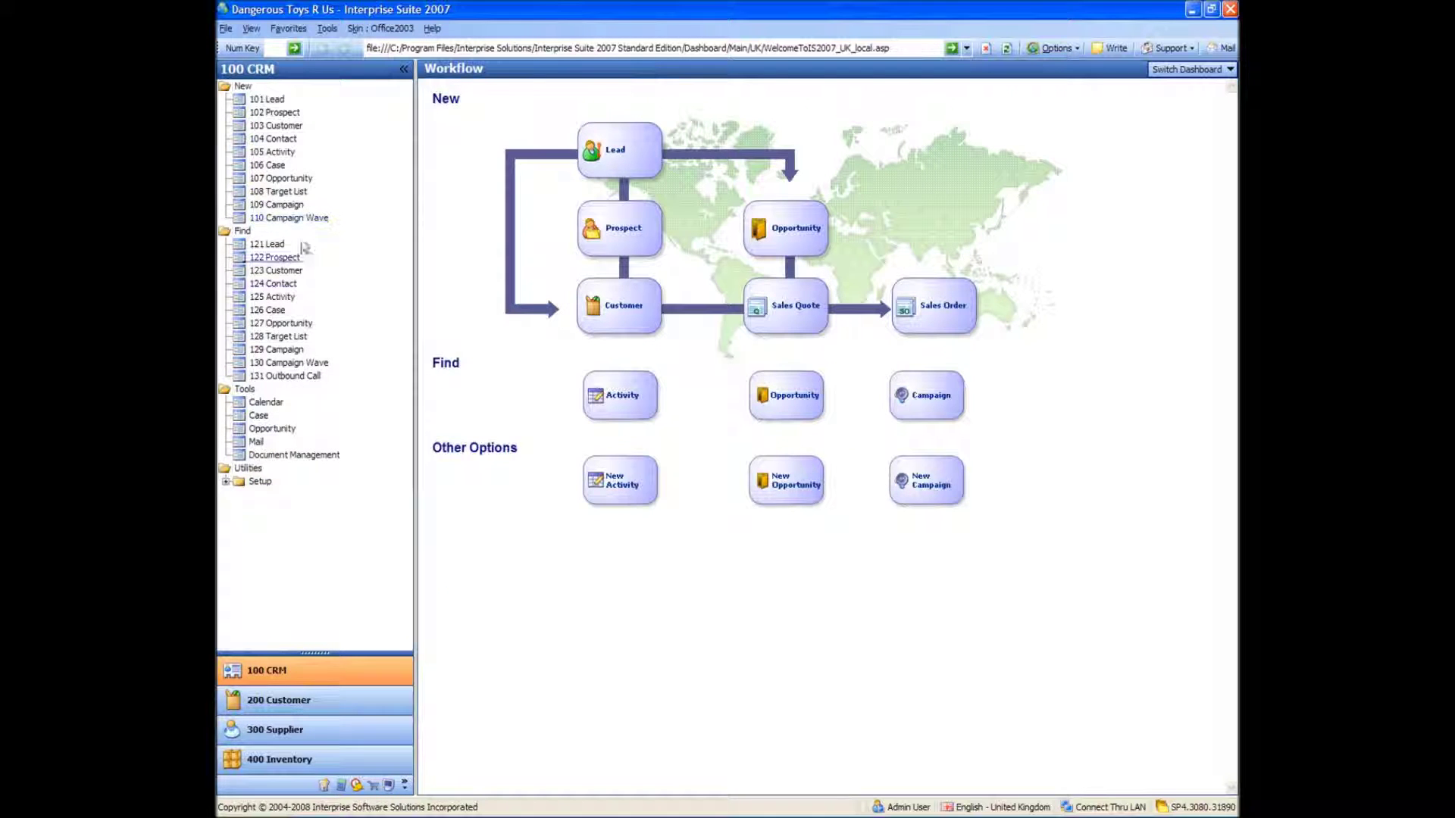
click(272, 246)
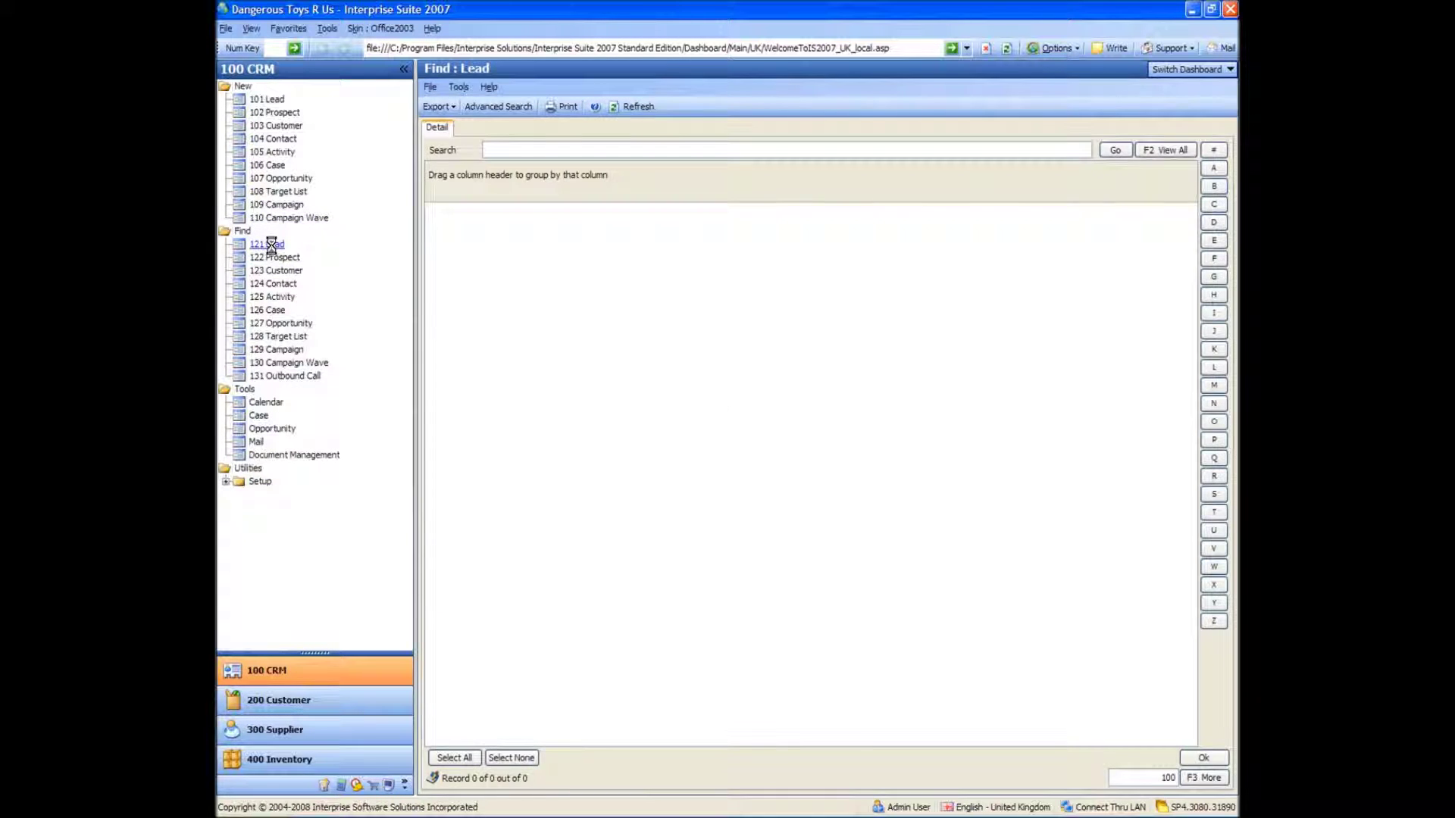
click(803, 356)
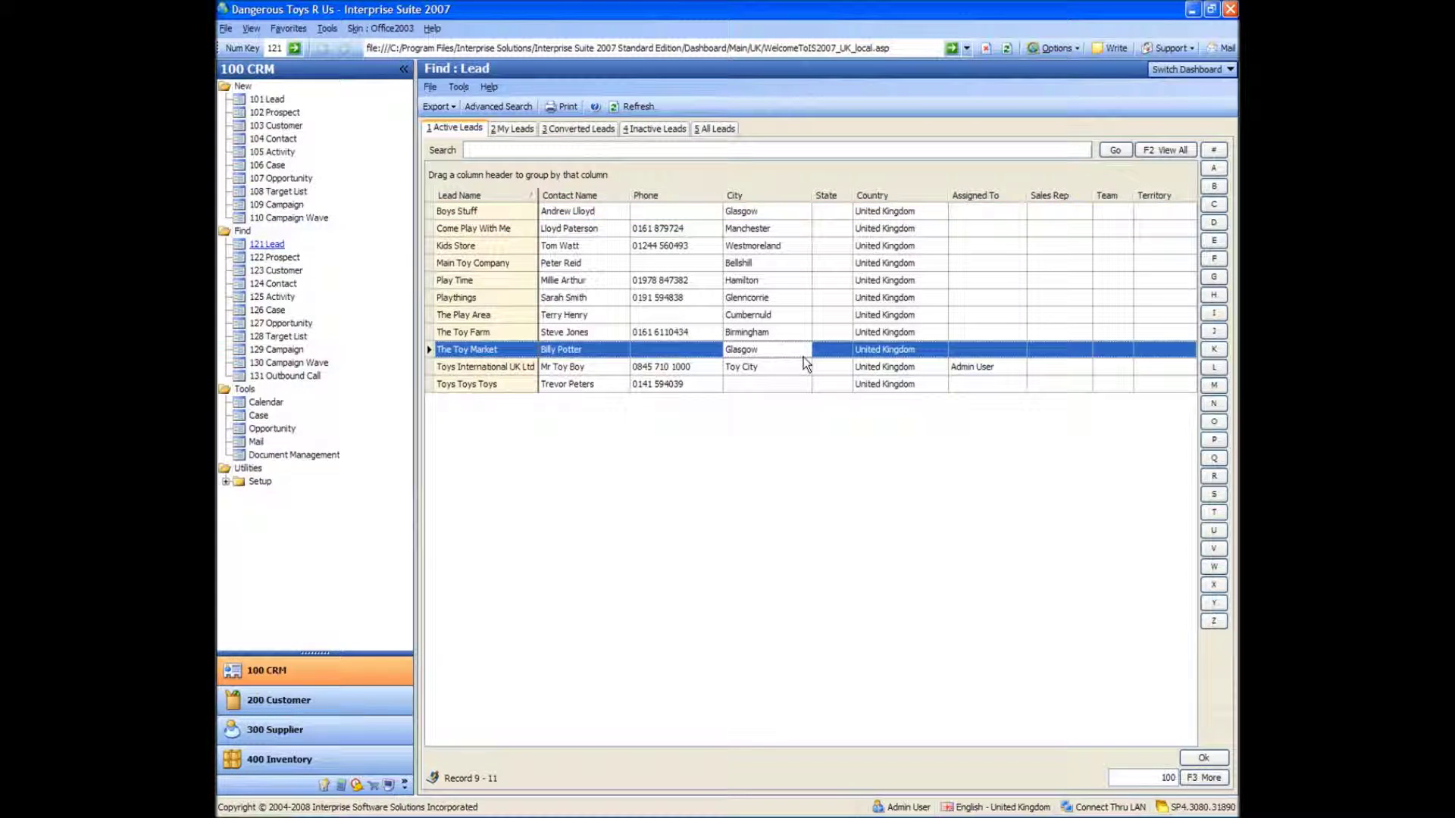
click(607, 263)
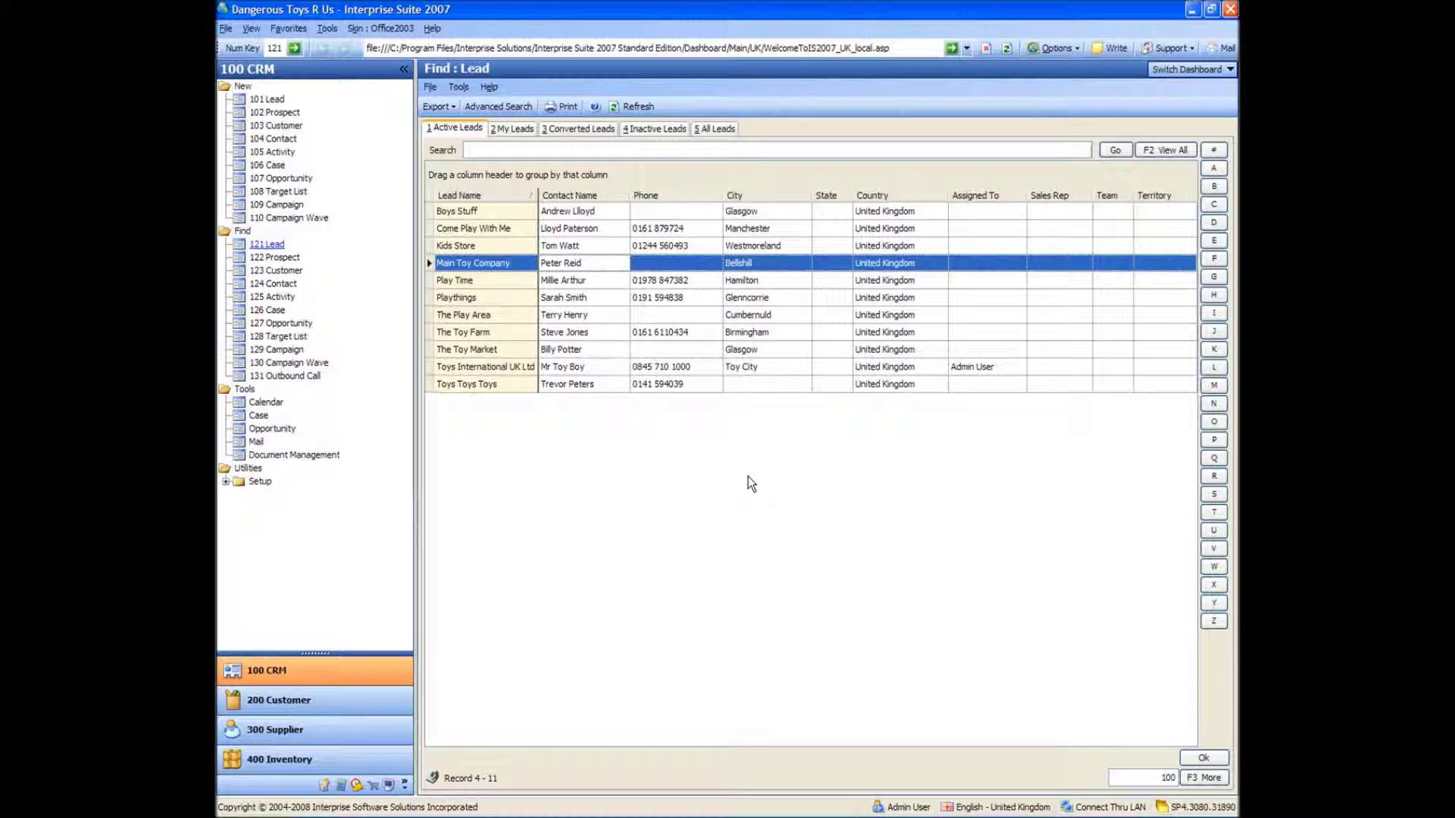
Step: Return to System Manager and look through the 4 Support Workshop Import Files folder inside the desktop's Self Study Workshop Course folder
click(389, 786)
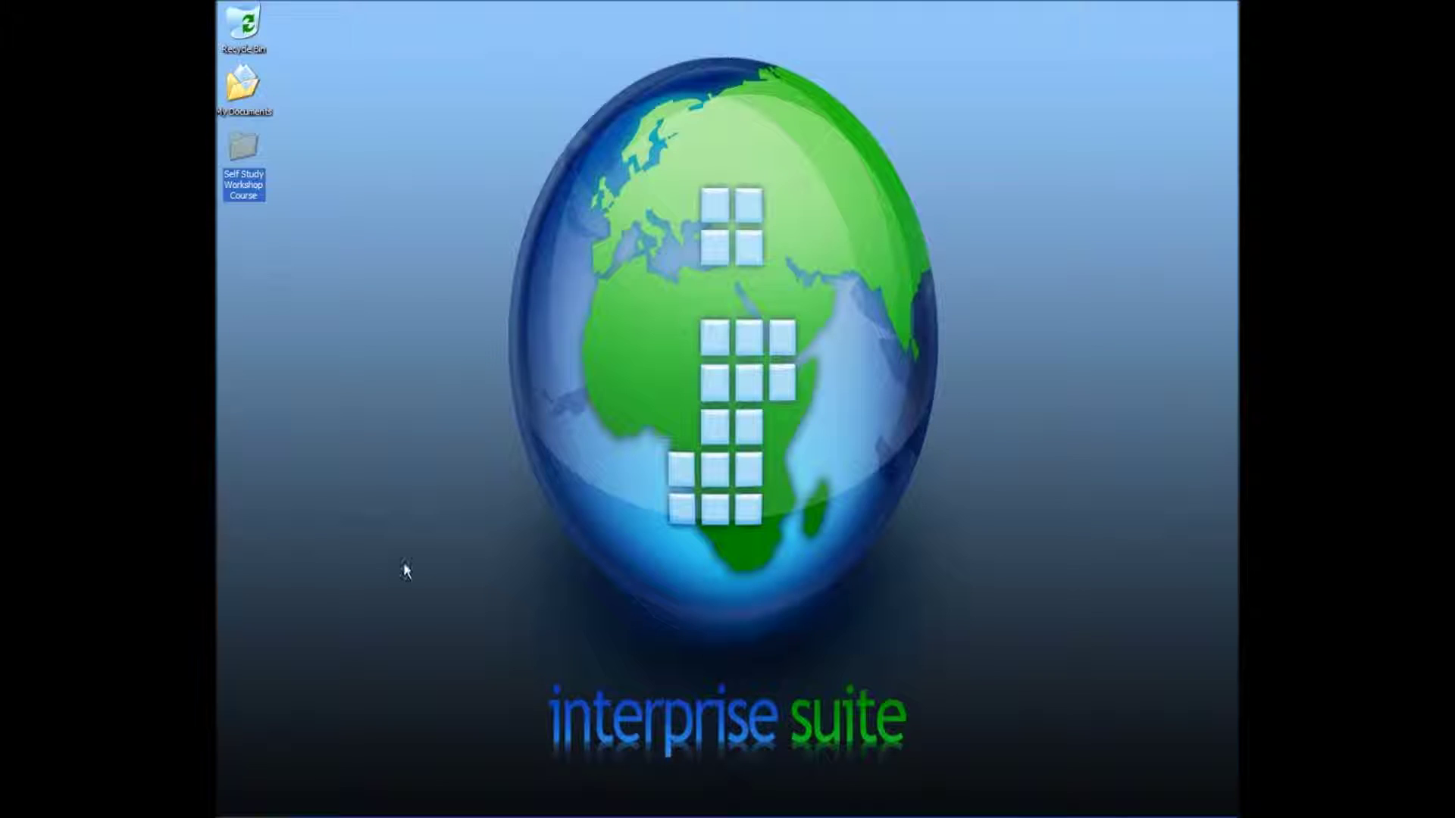
double_click(241, 146)
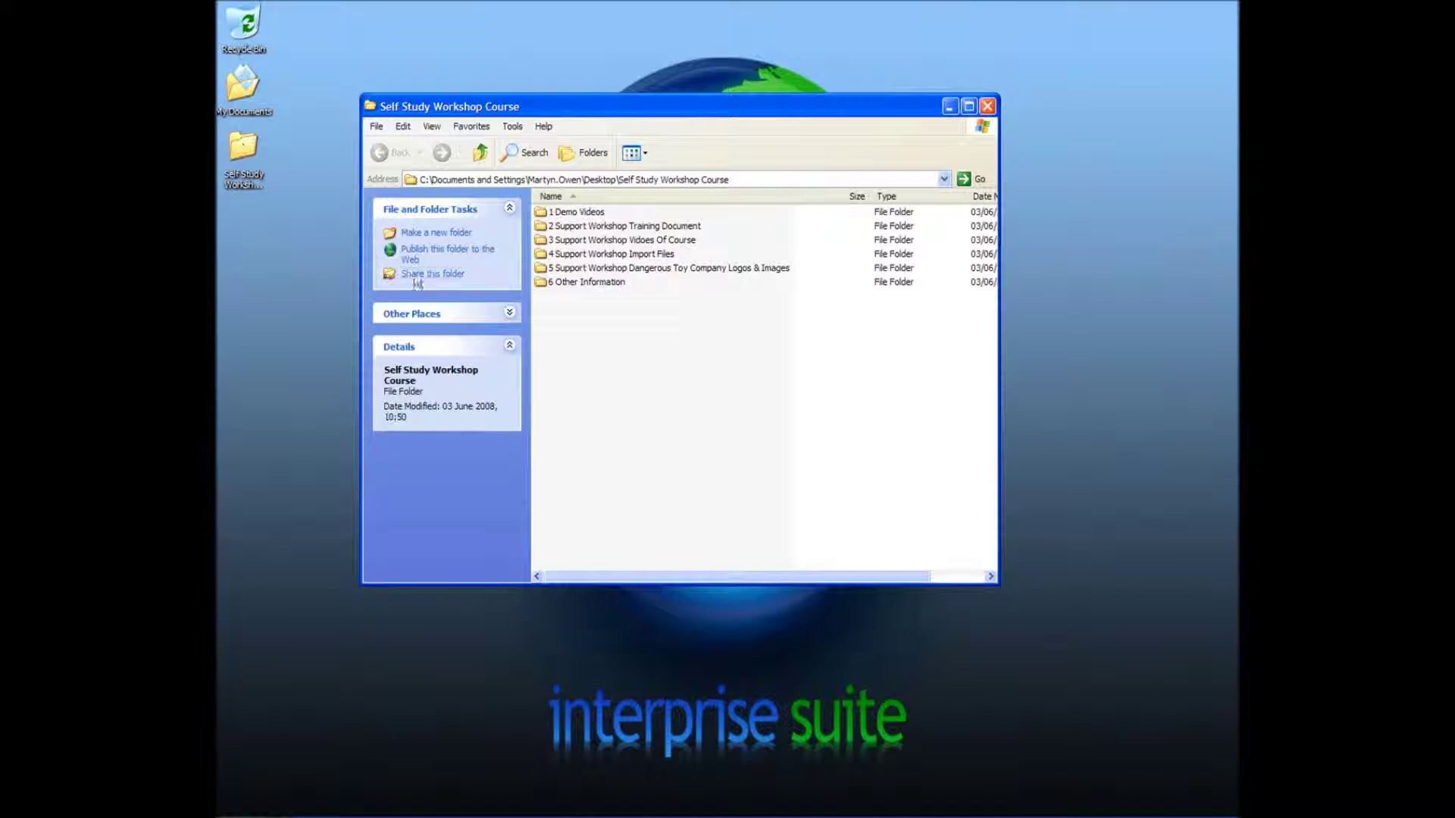
double_click(618, 254)
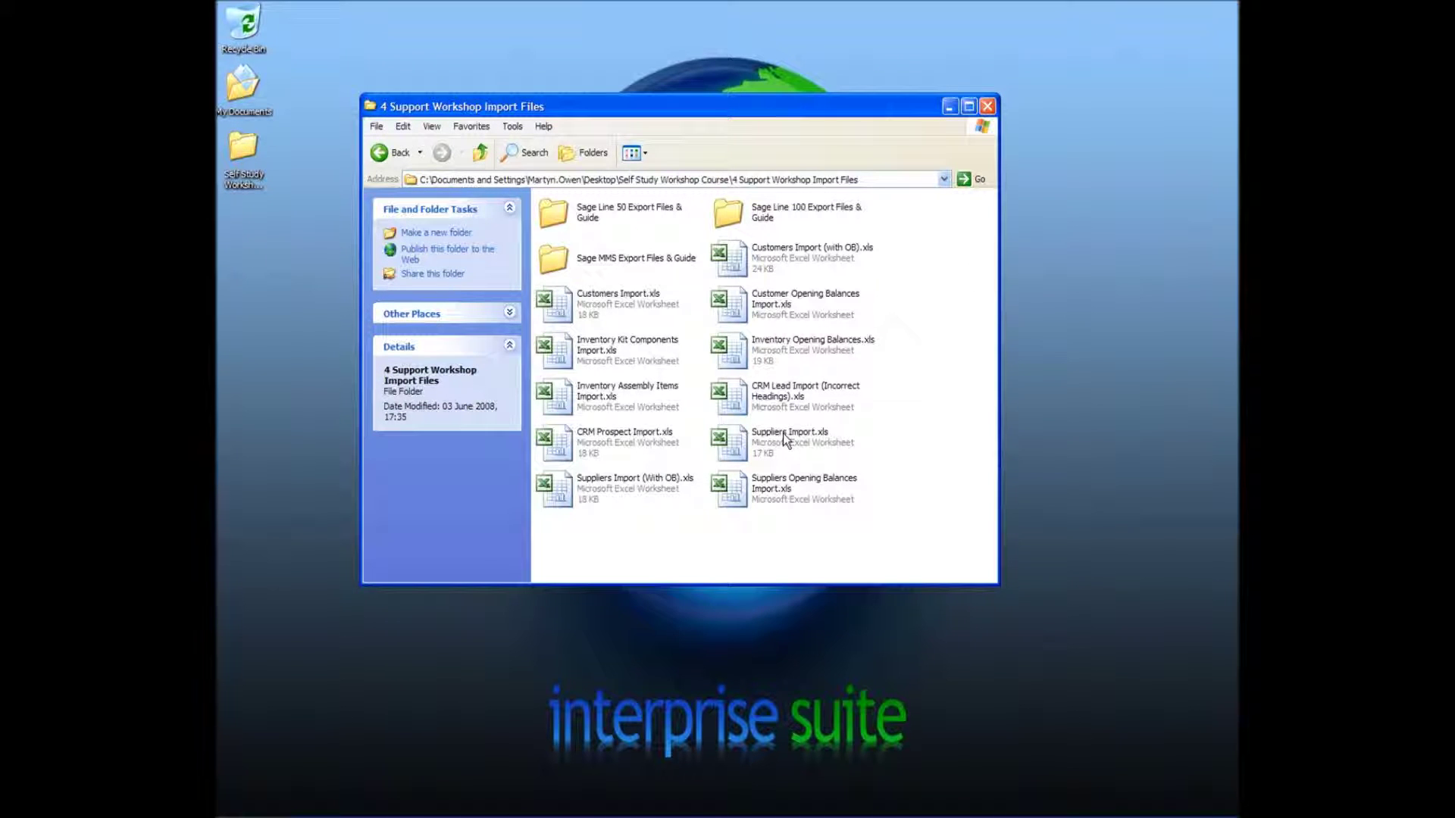
click(731, 400)
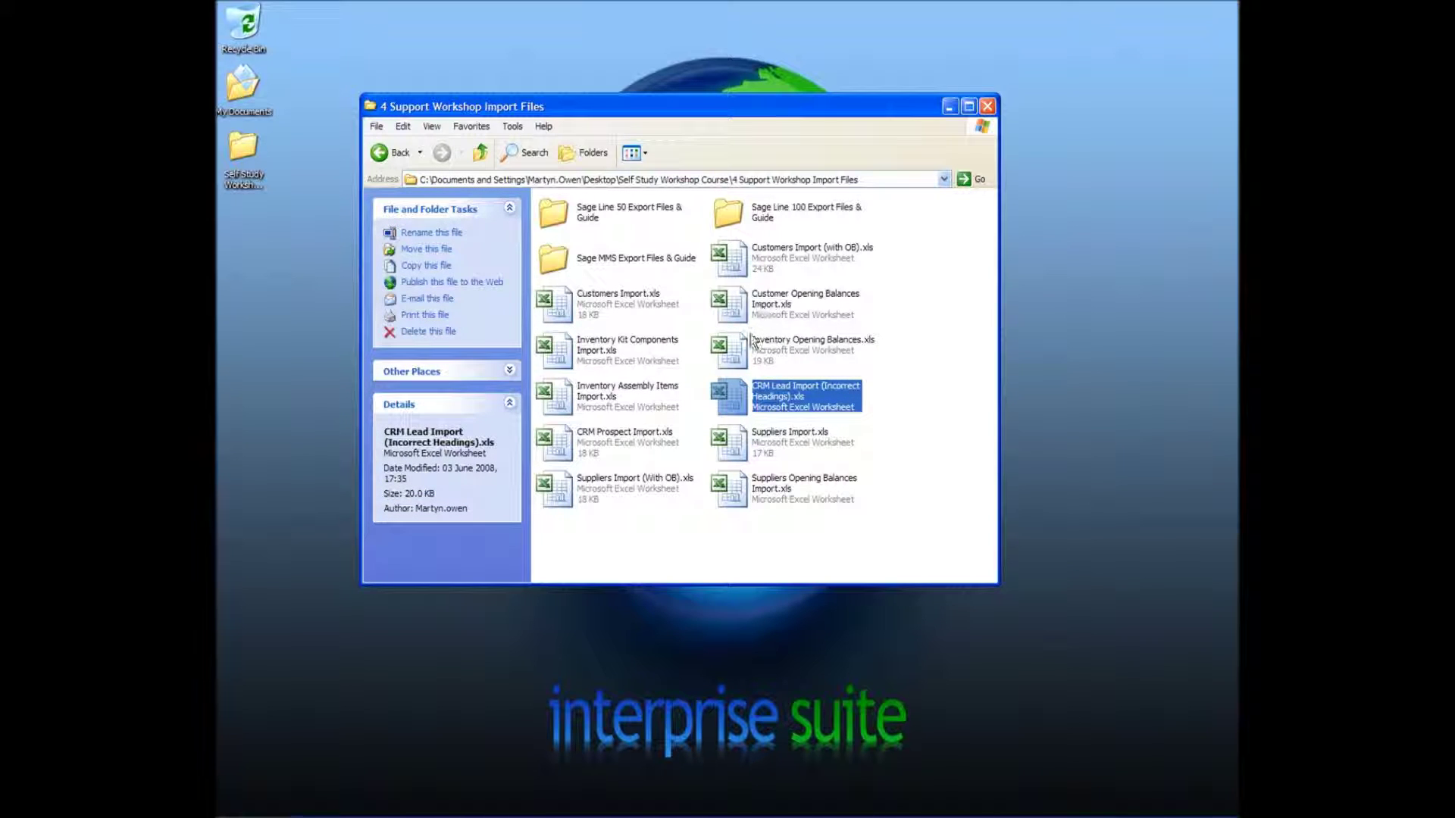
click(736, 497)
click(735, 456)
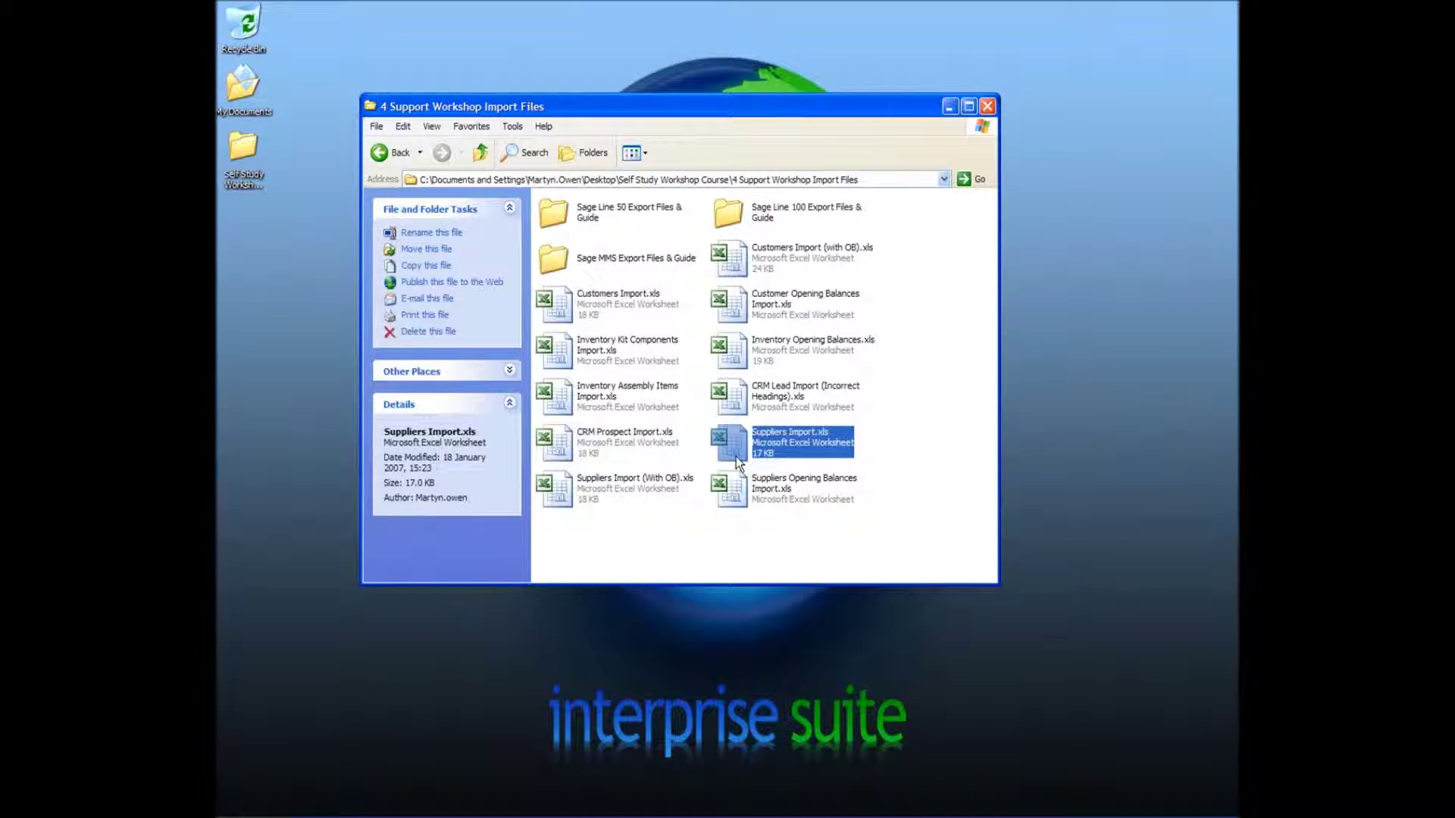
click(989, 106)
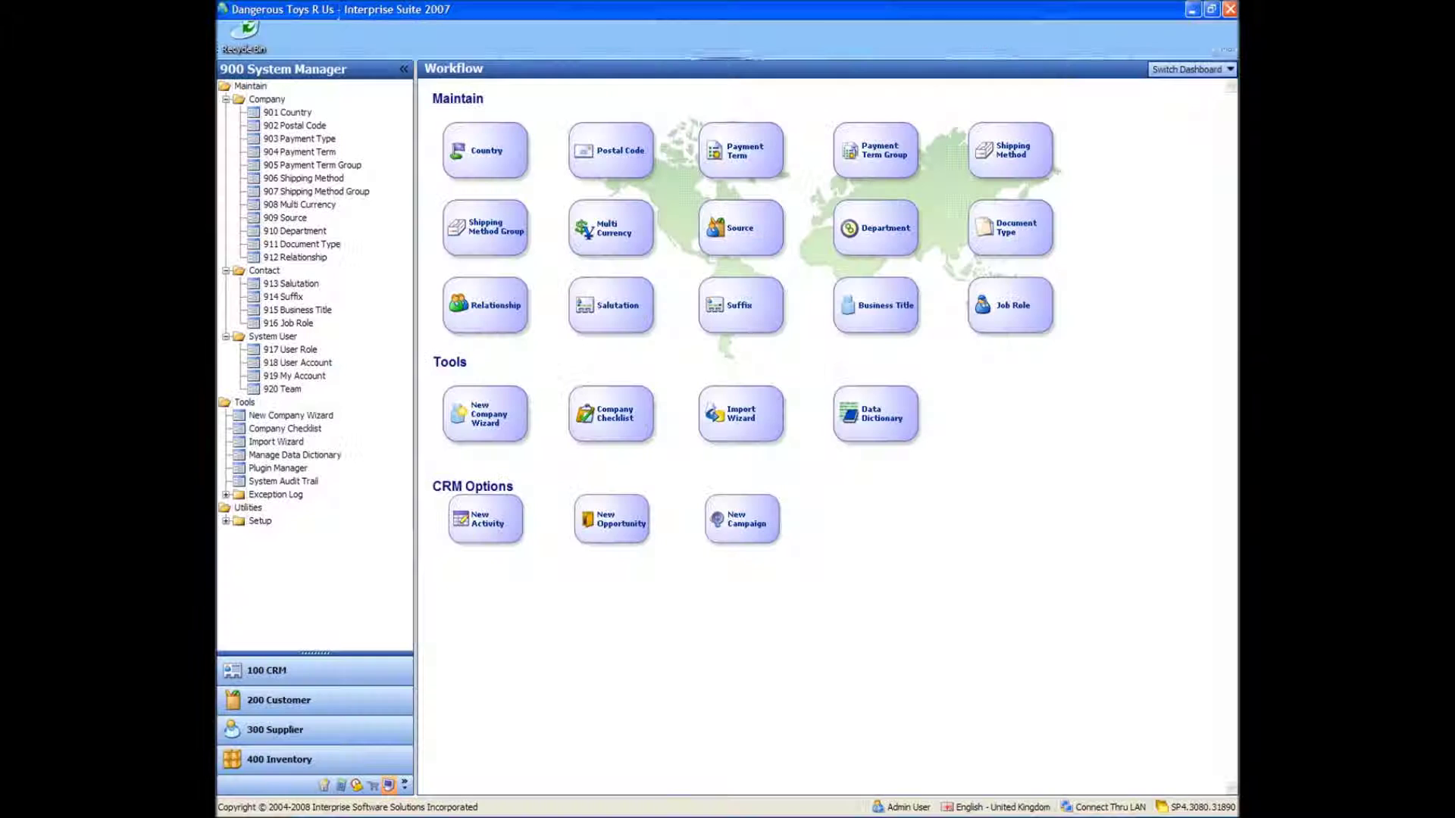
Step: Start a new data import for the CRM tables with CRM Prospect Import.xls as the Prospects source file
click(738, 415)
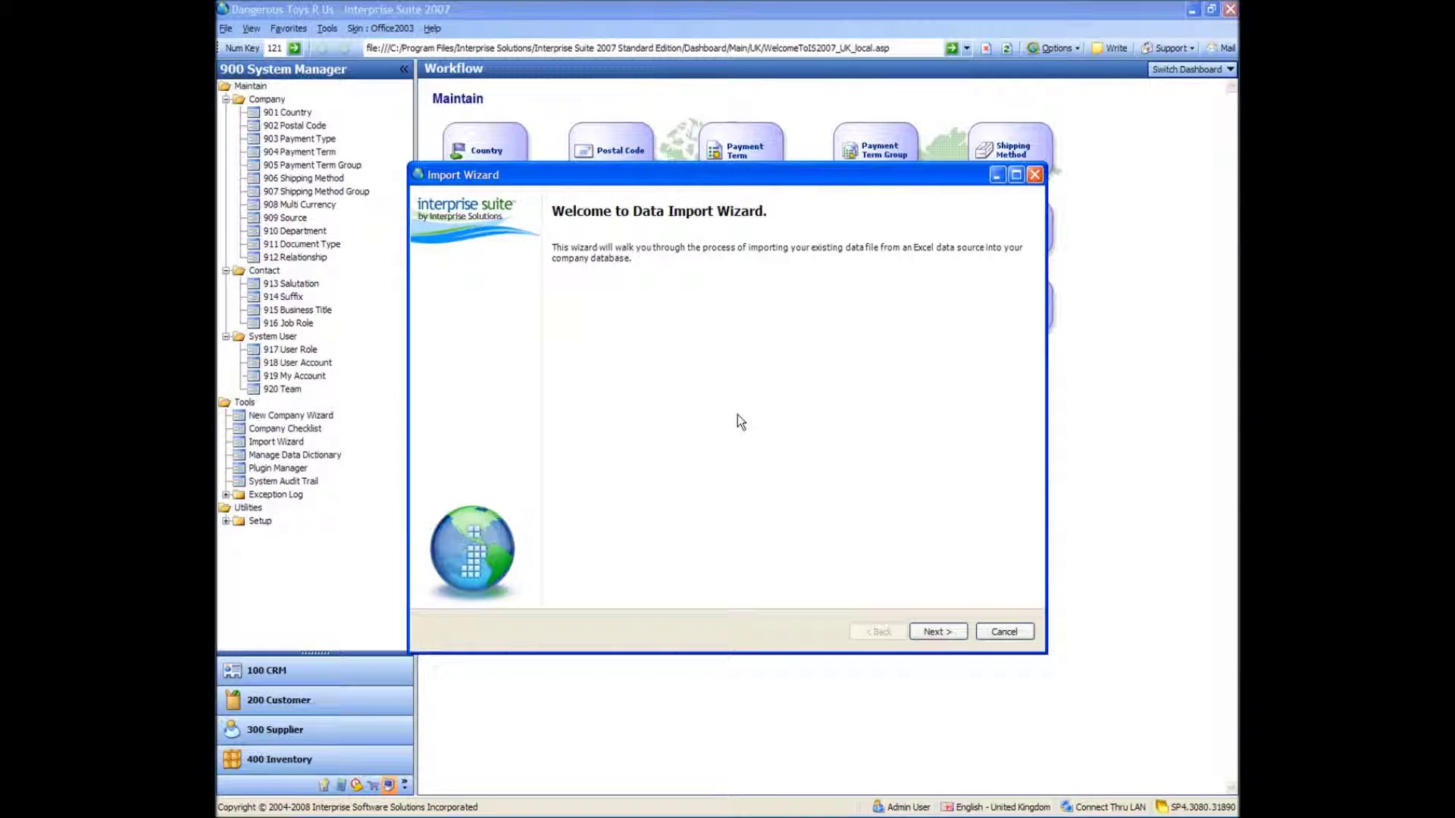
click(938, 632)
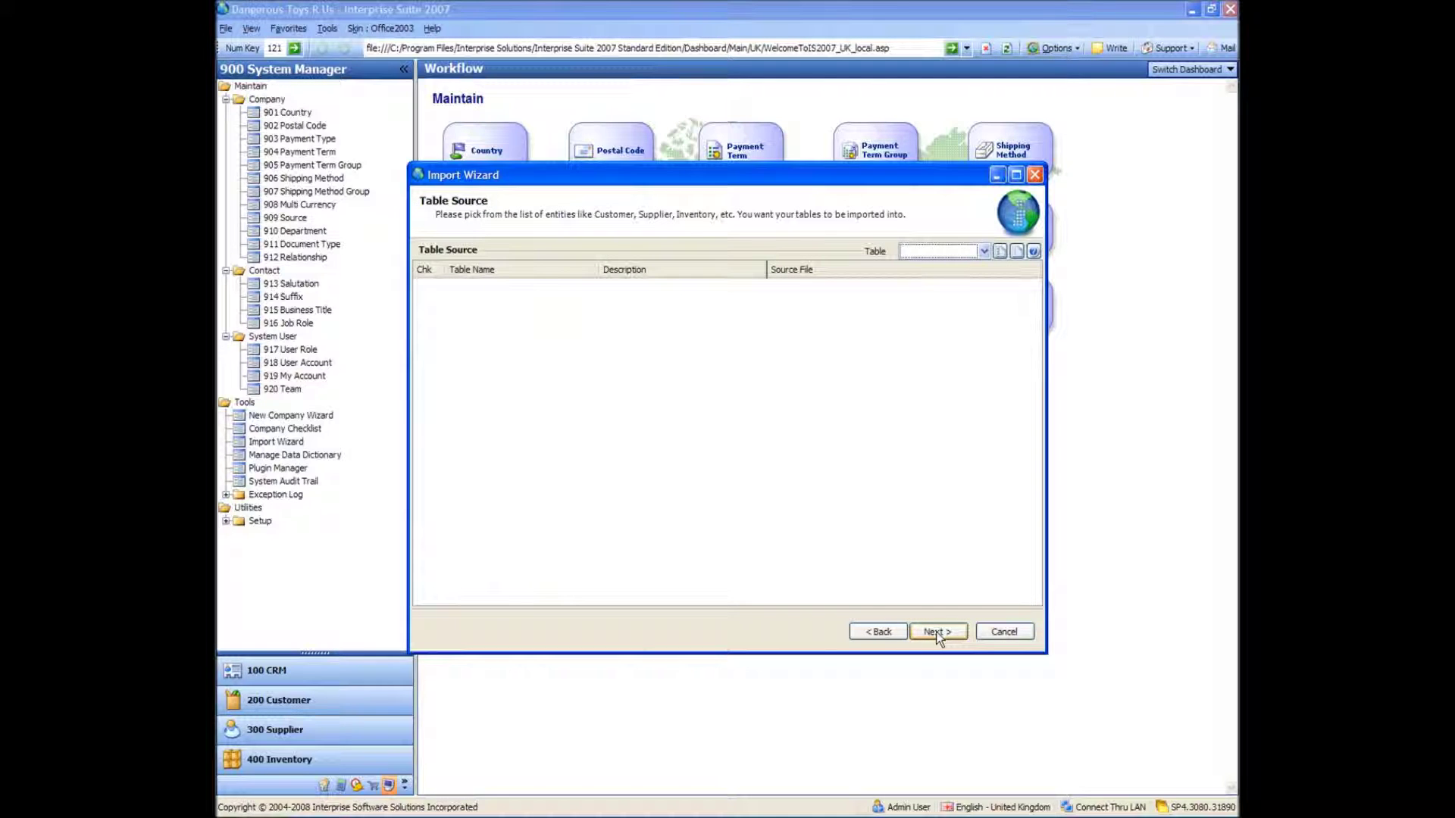
click(983, 253)
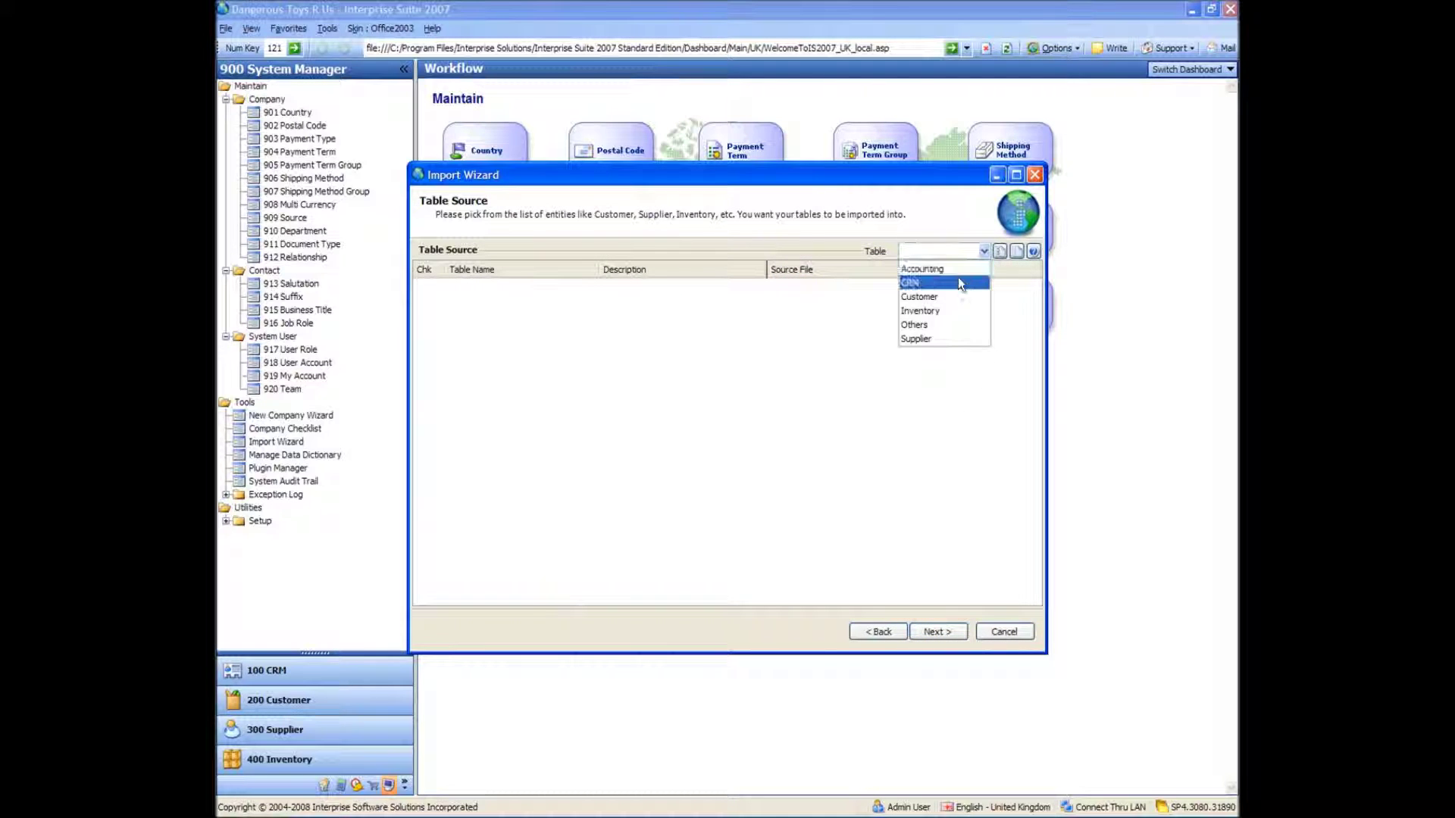
click(957, 278)
click(935, 325)
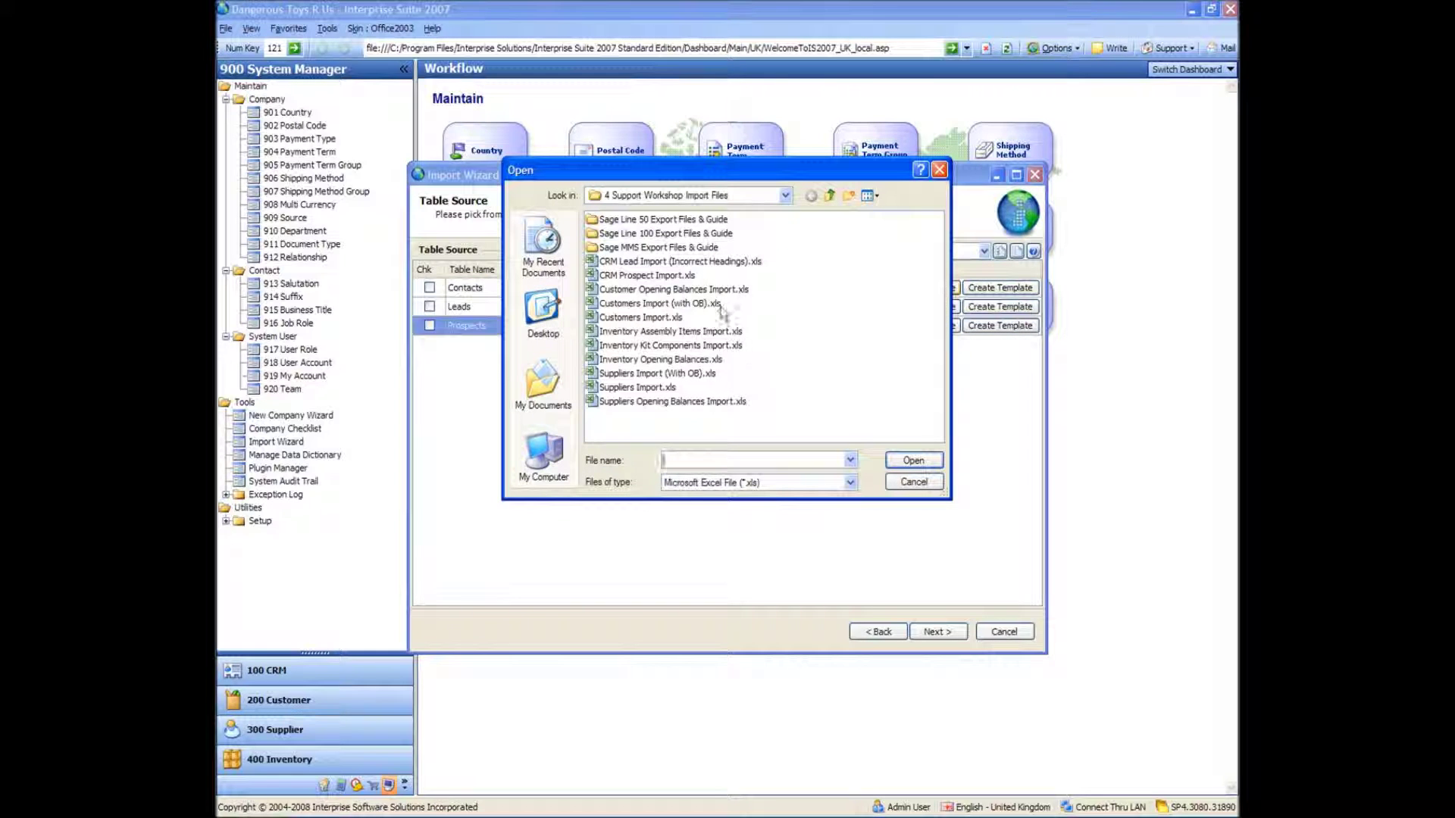
click(638, 277)
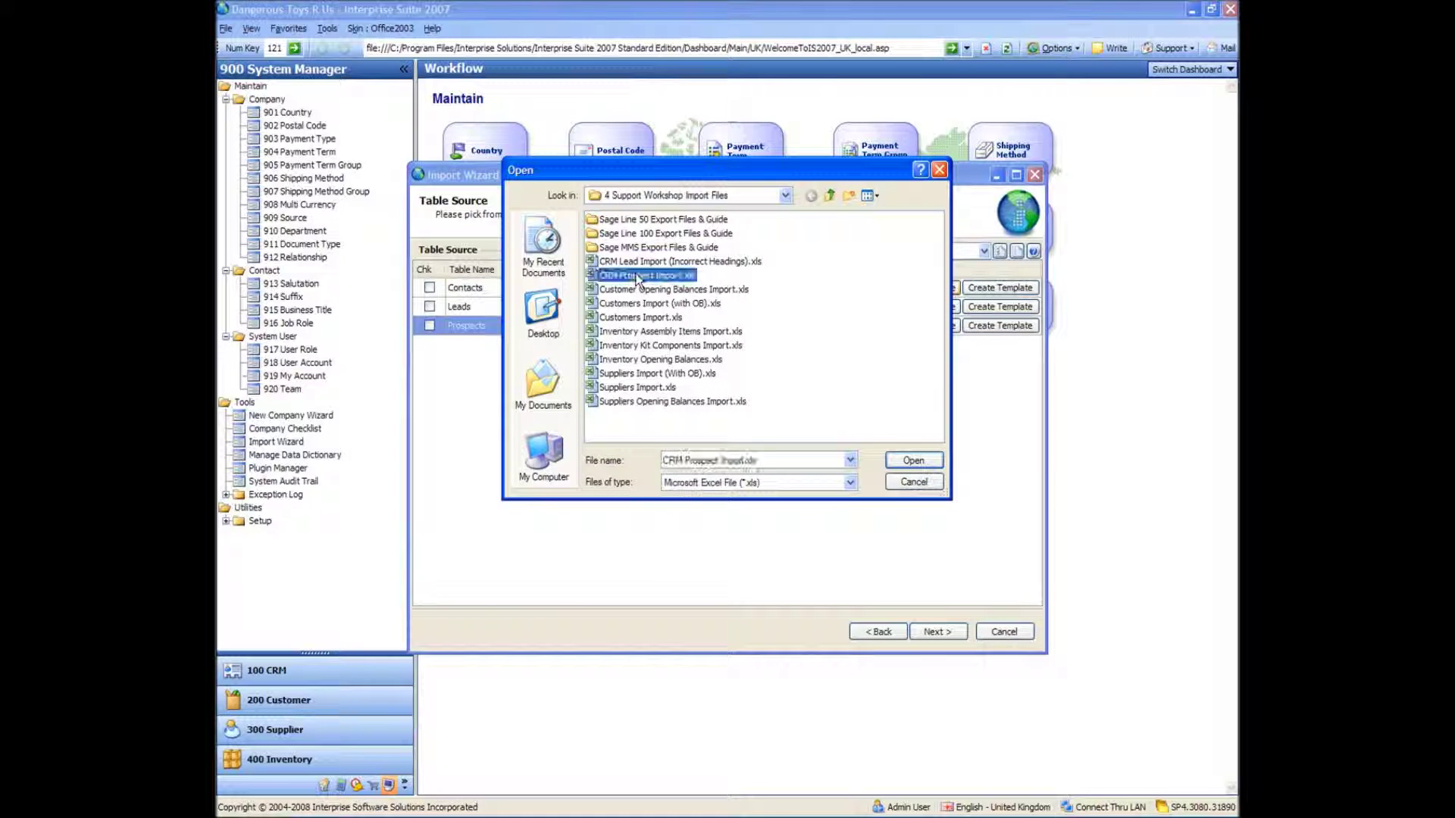
click(913, 461)
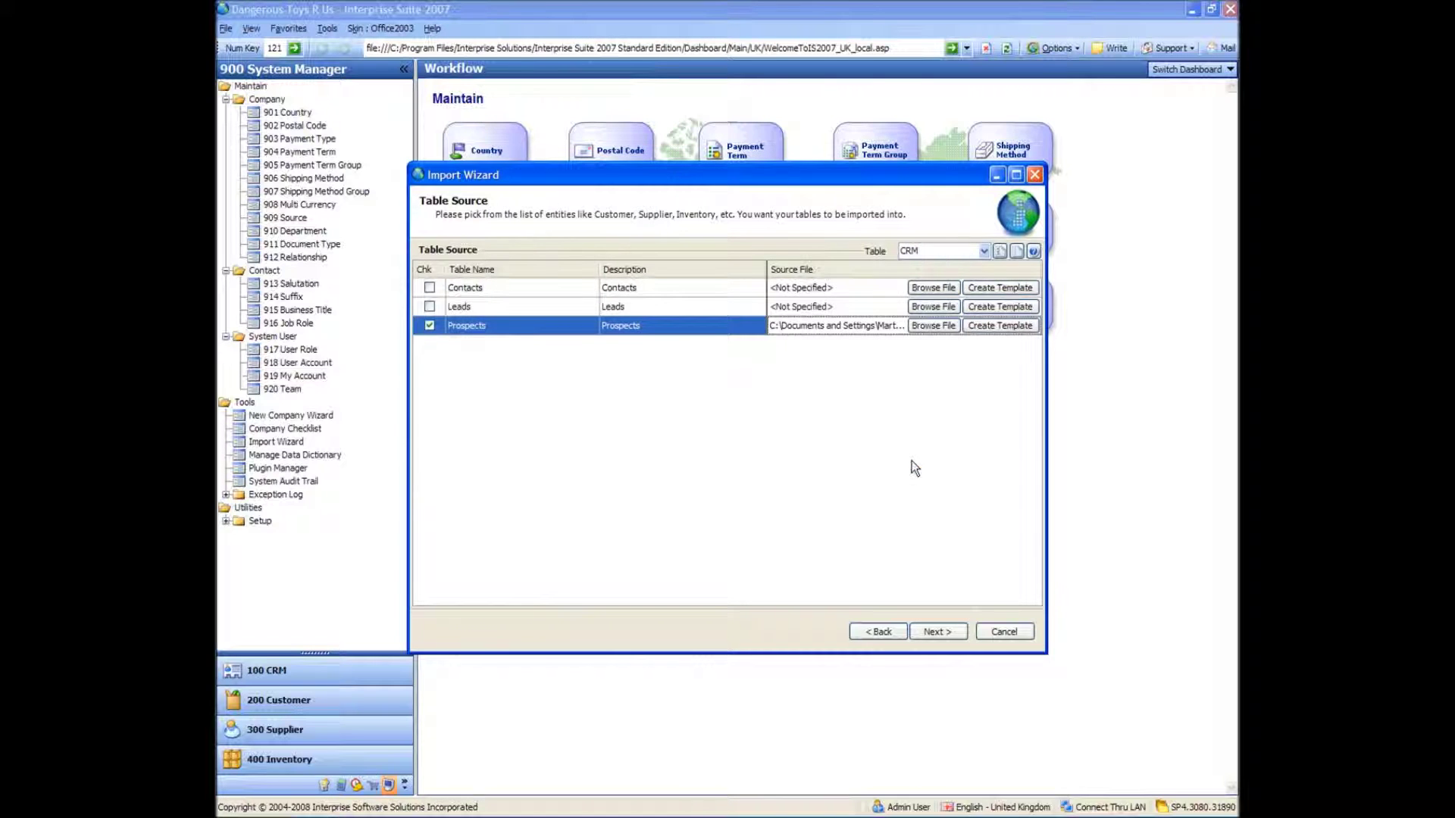
Step: Run the Prospects table import, review its import status details, and finish the import wizard
click(944, 631)
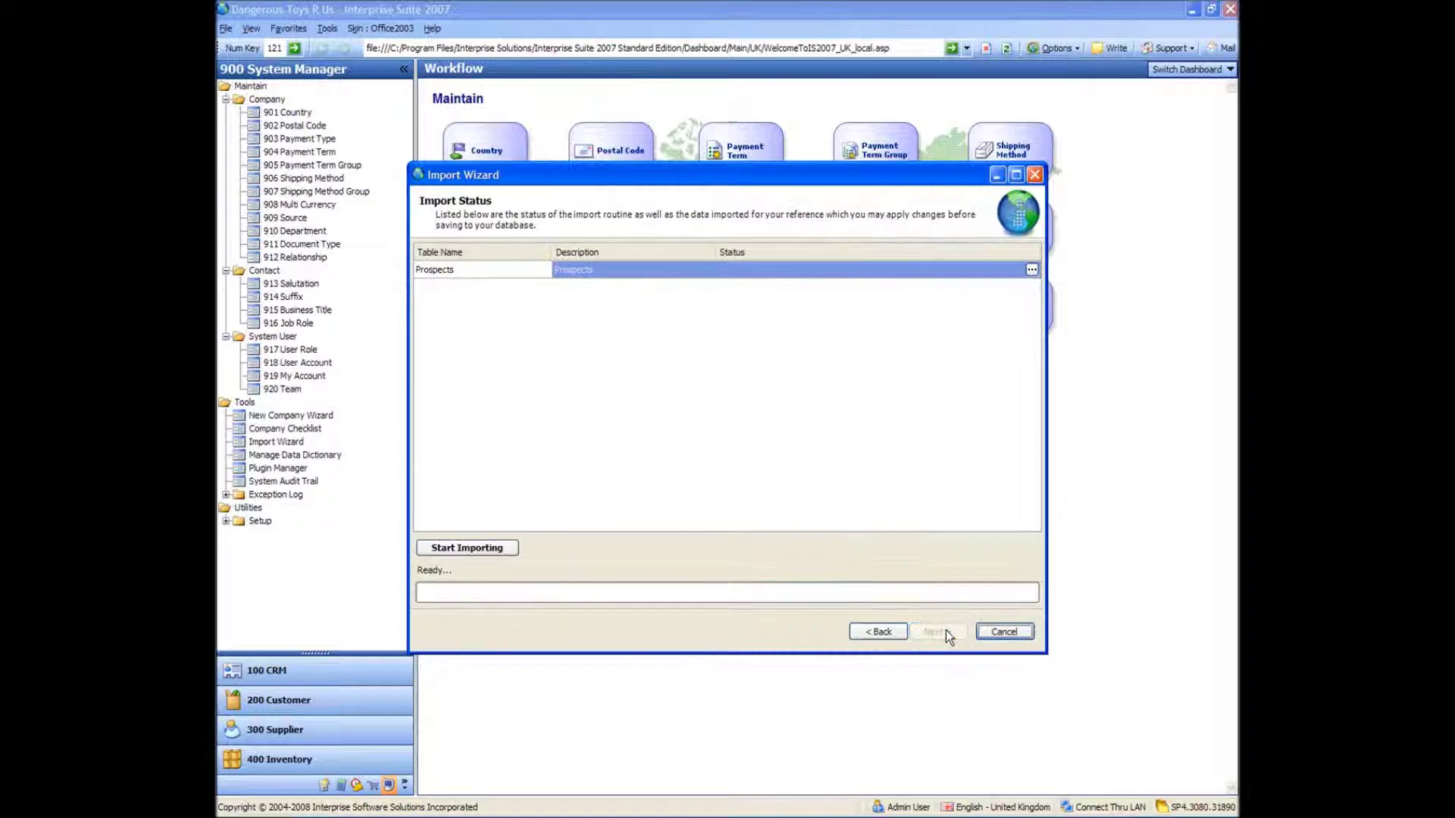
click(467, 541)
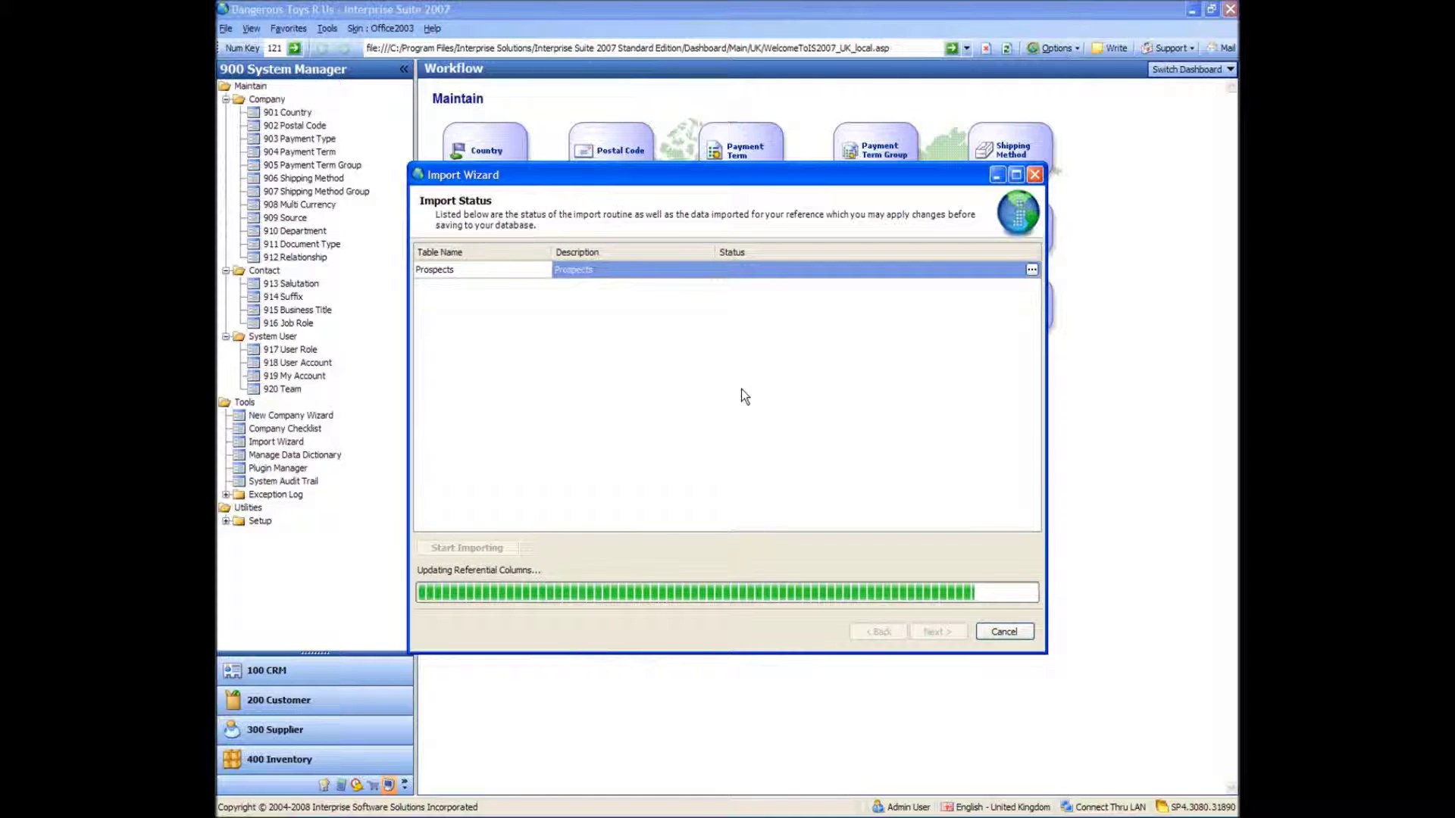
click(804, 277)
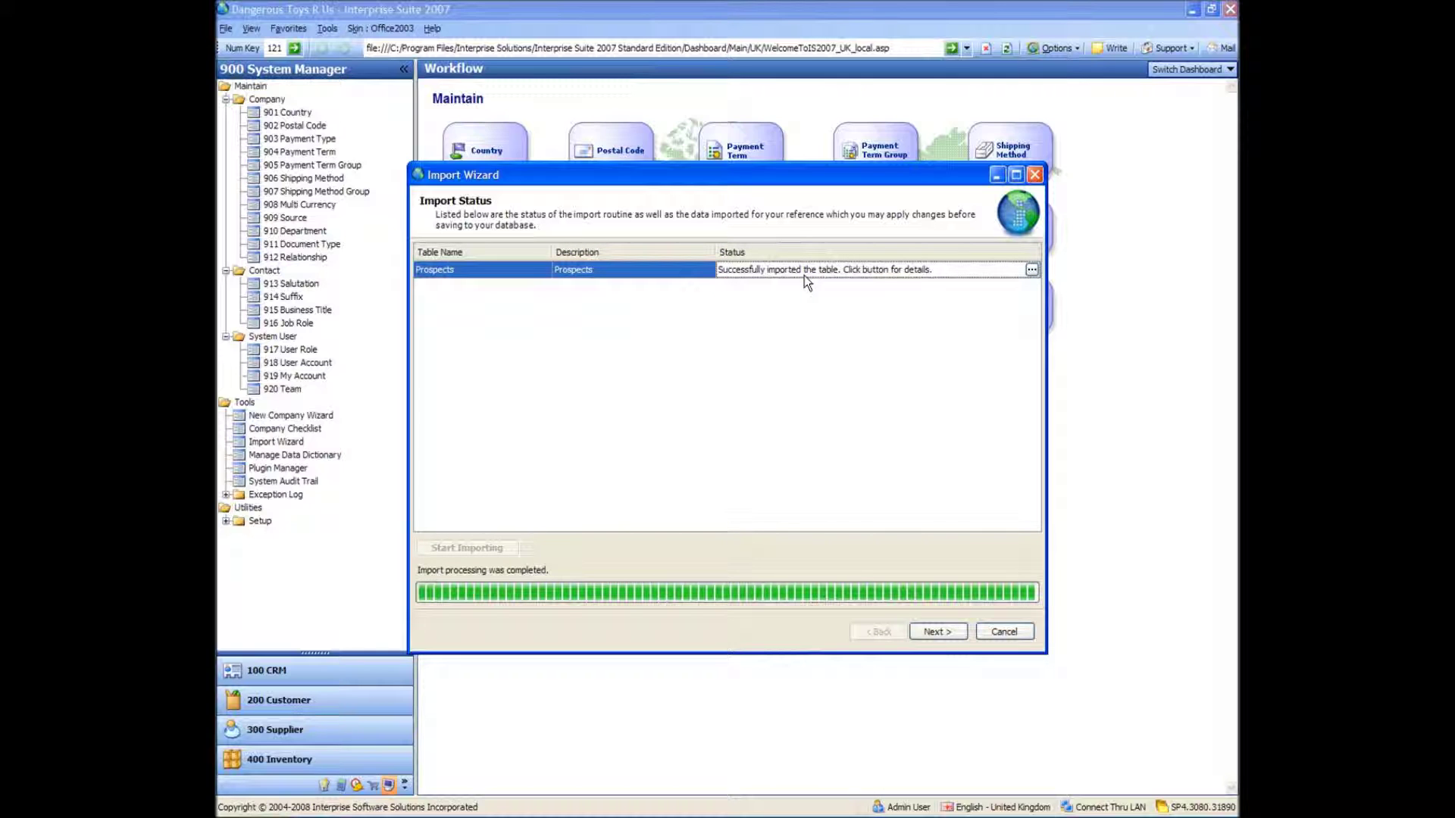
click(1032, 270)
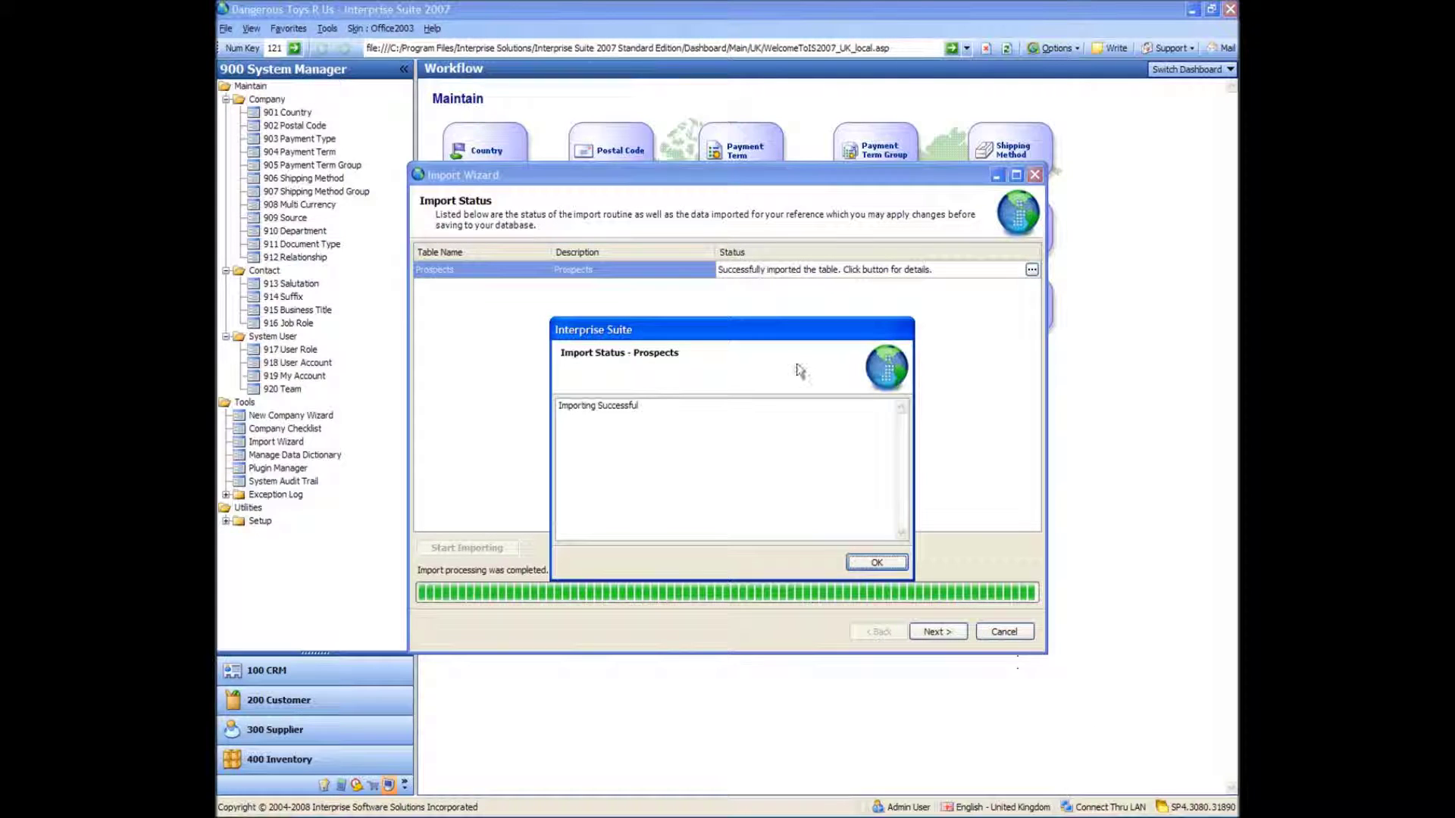
click(876, 563)
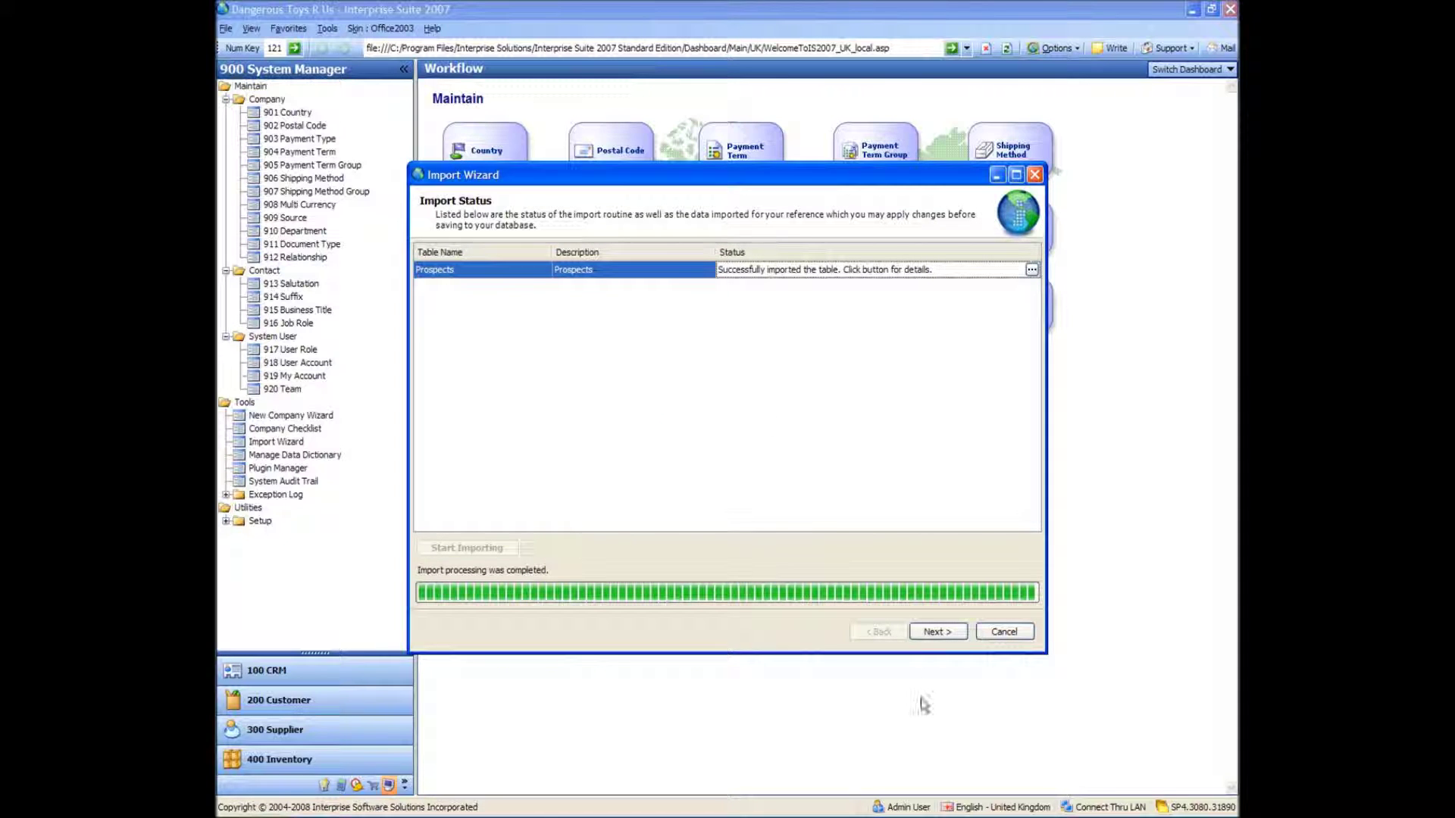
click(946, 629)
click(937, 631)
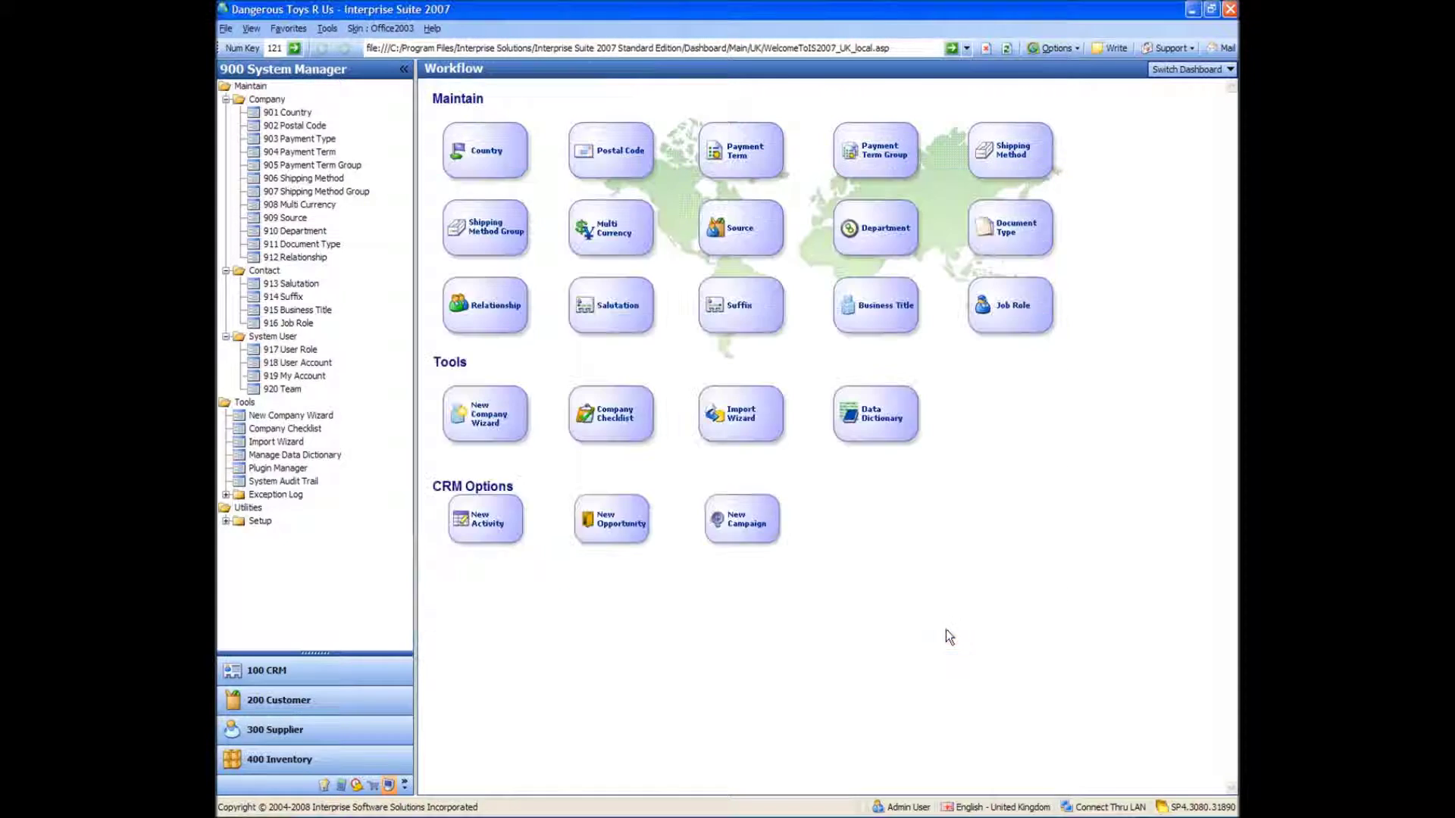
Step: Open the CRM prospect search and examine the imported records in the prospect details list
click(300, 670)
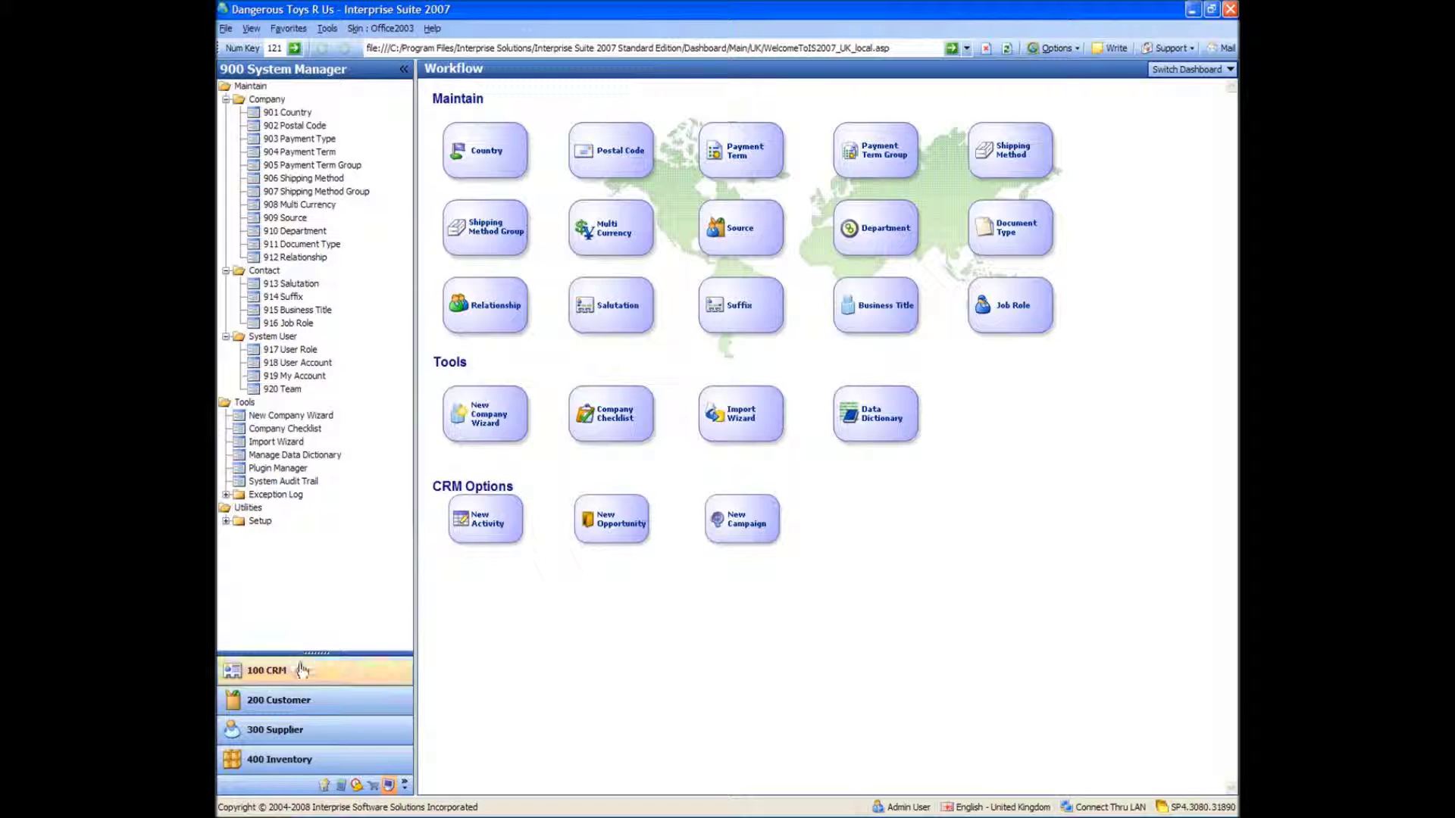
click(277, 258)
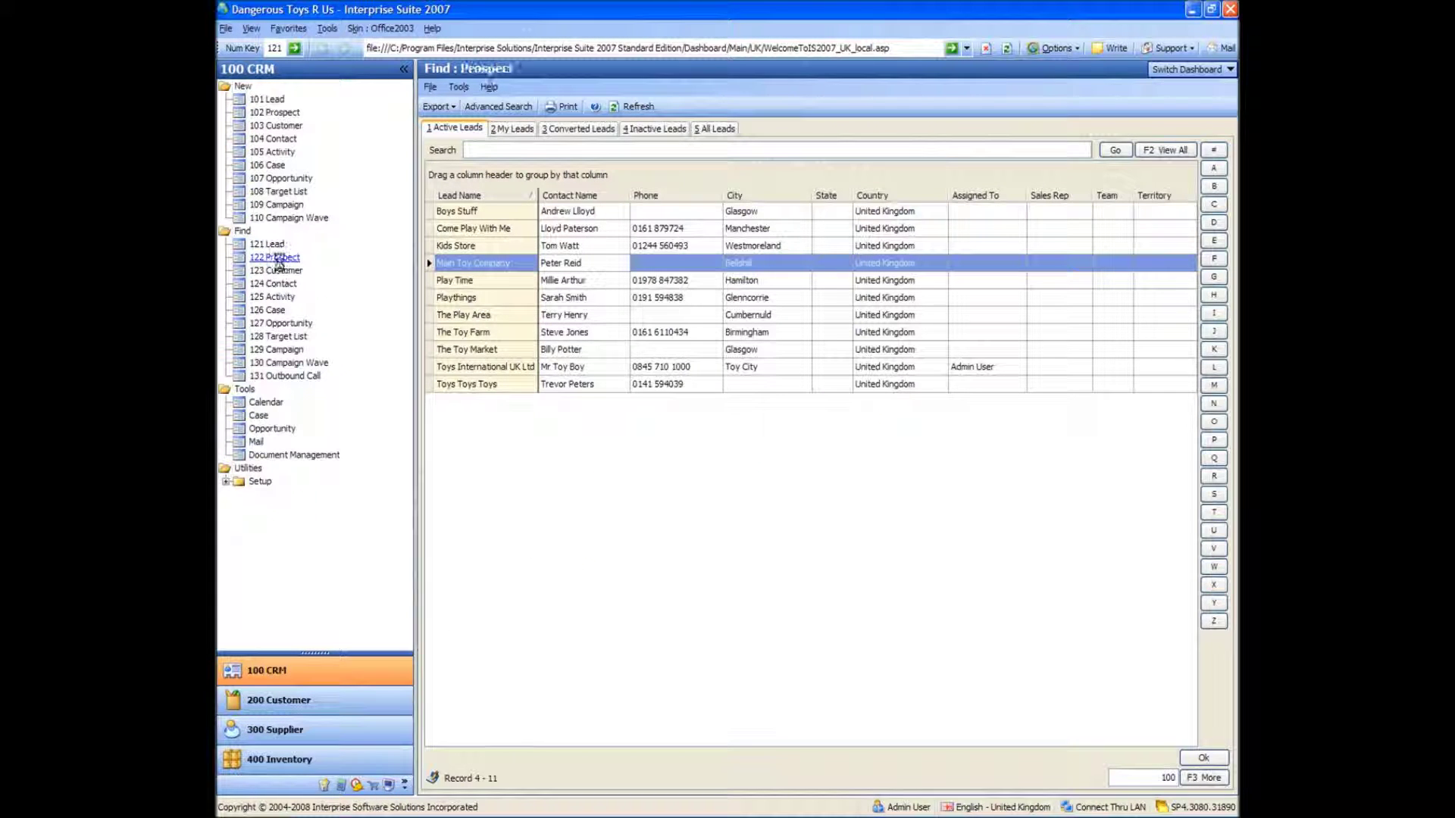
click(817, 267)
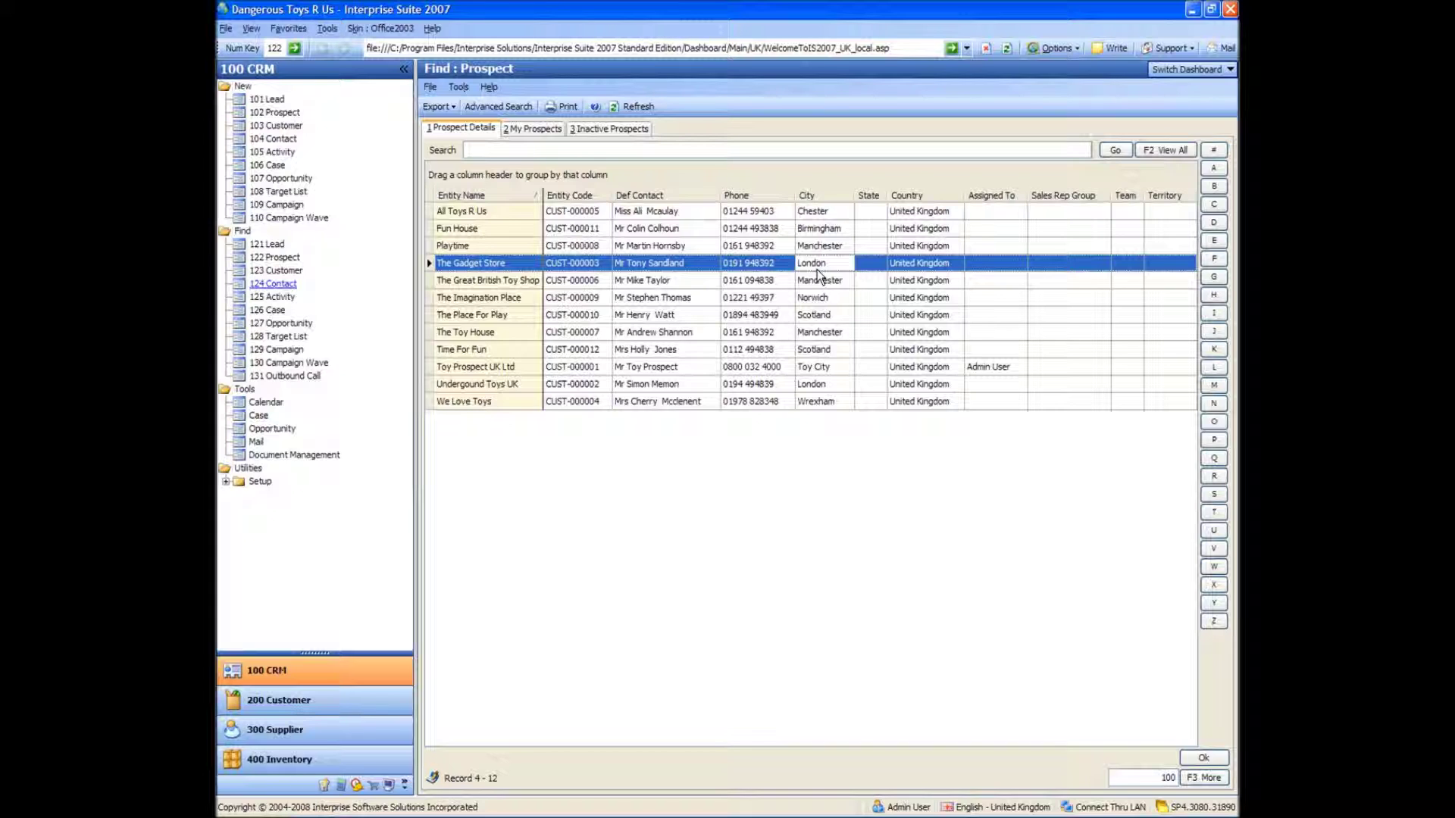
click(809, 283)
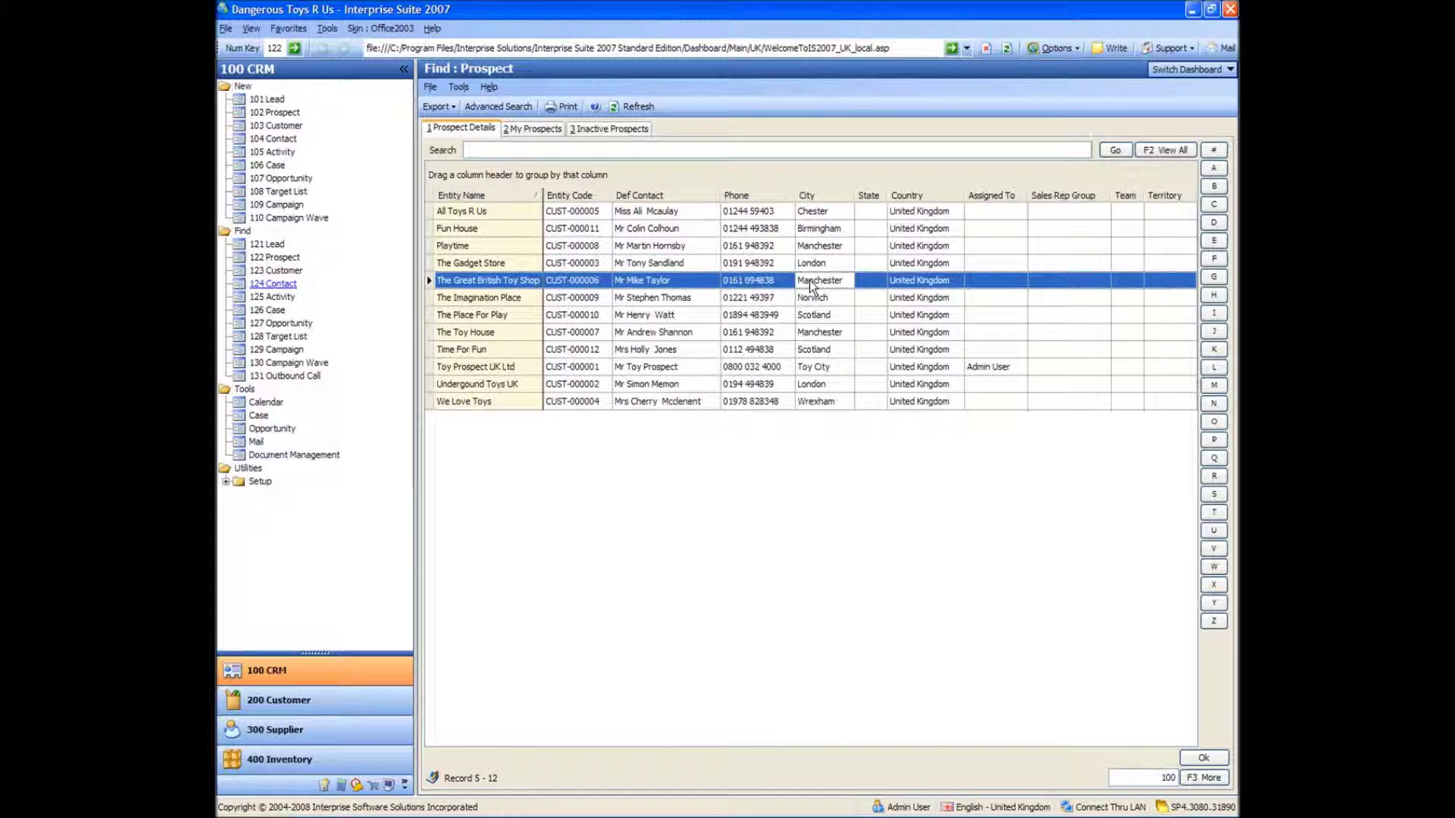